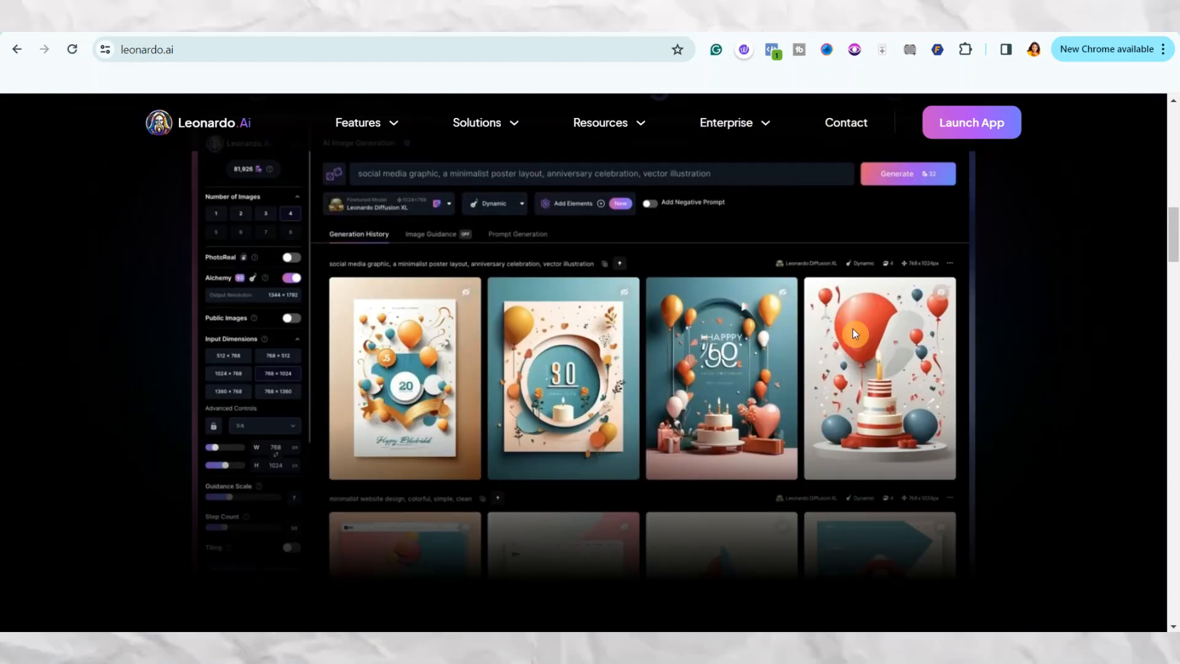
Look over the Leonardo.Ai landing page, launch the app and open its Image Generation tool
scroll(853, 328, down, 3)
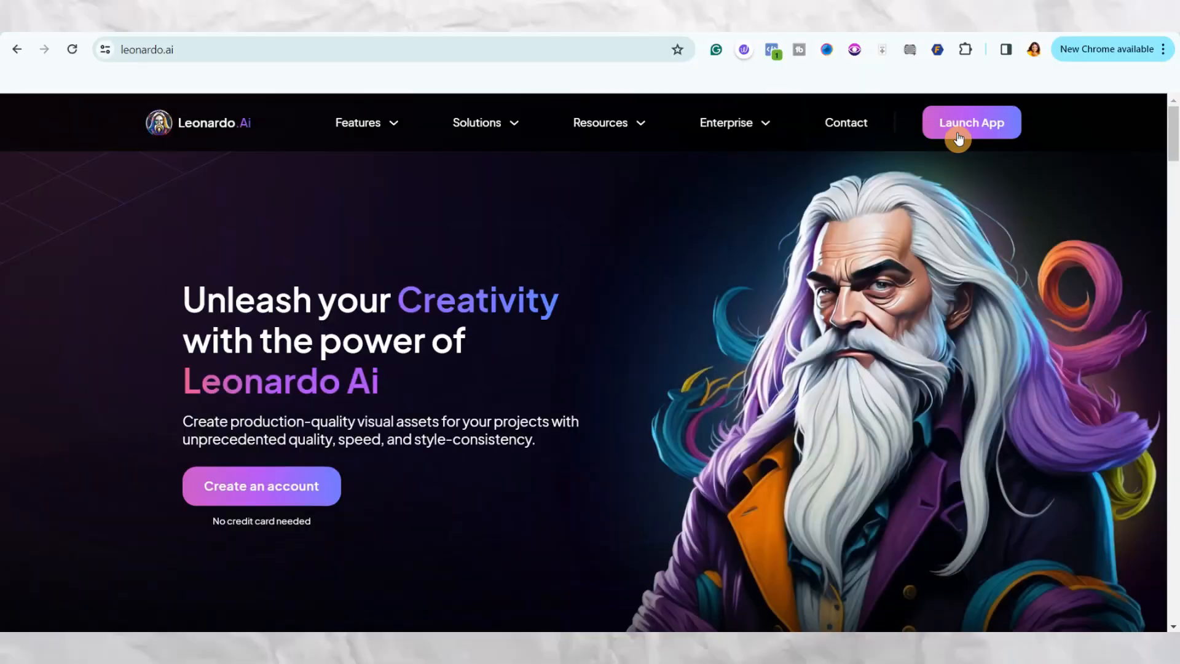
click(959, 132)
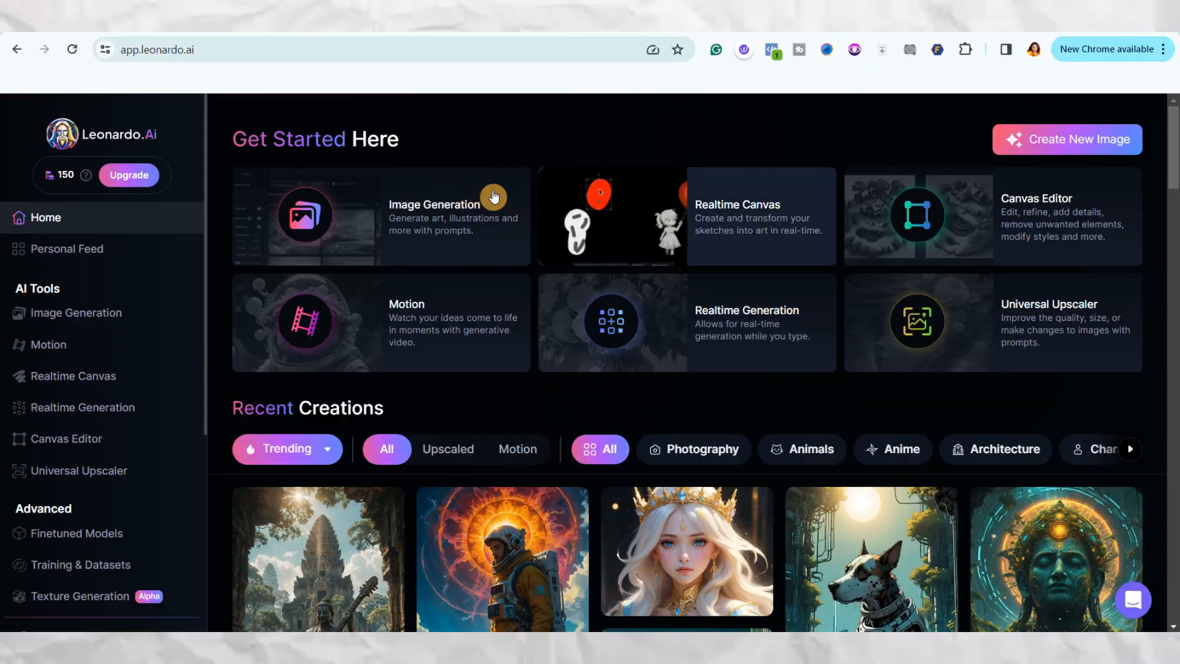
click(77, 314)
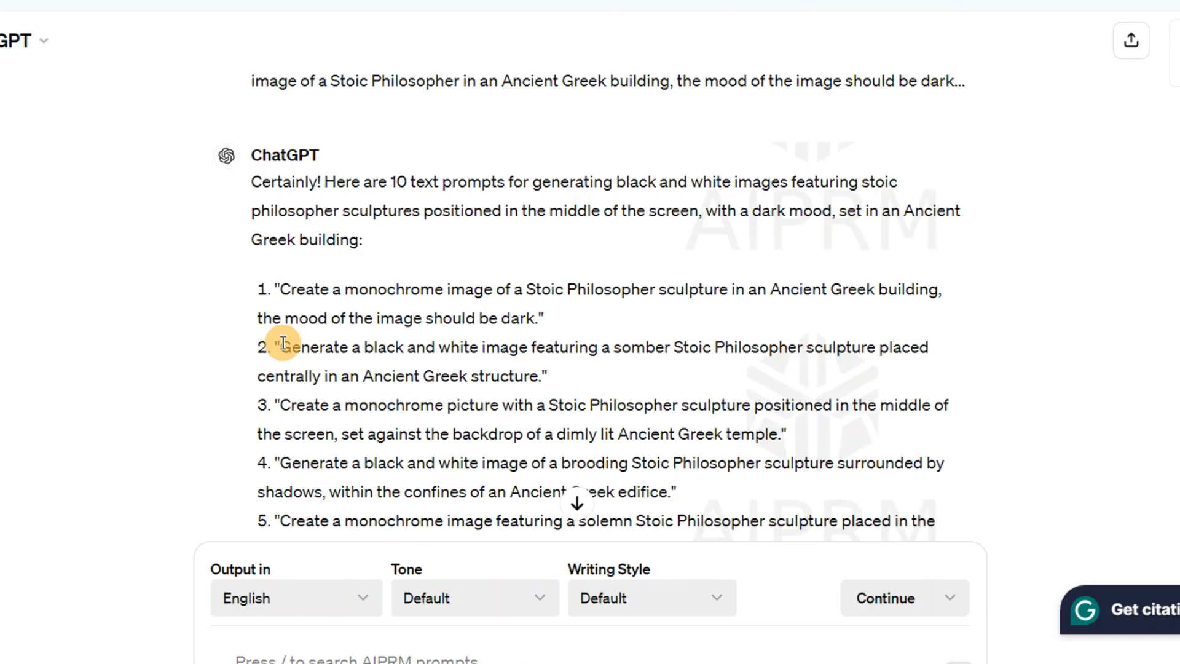
Copy the second prompt, about a somber Stoic Philosopher sculpture, from ChatGPT's list into Leonardo's image prompt
drag(283, 342, 538, 378)
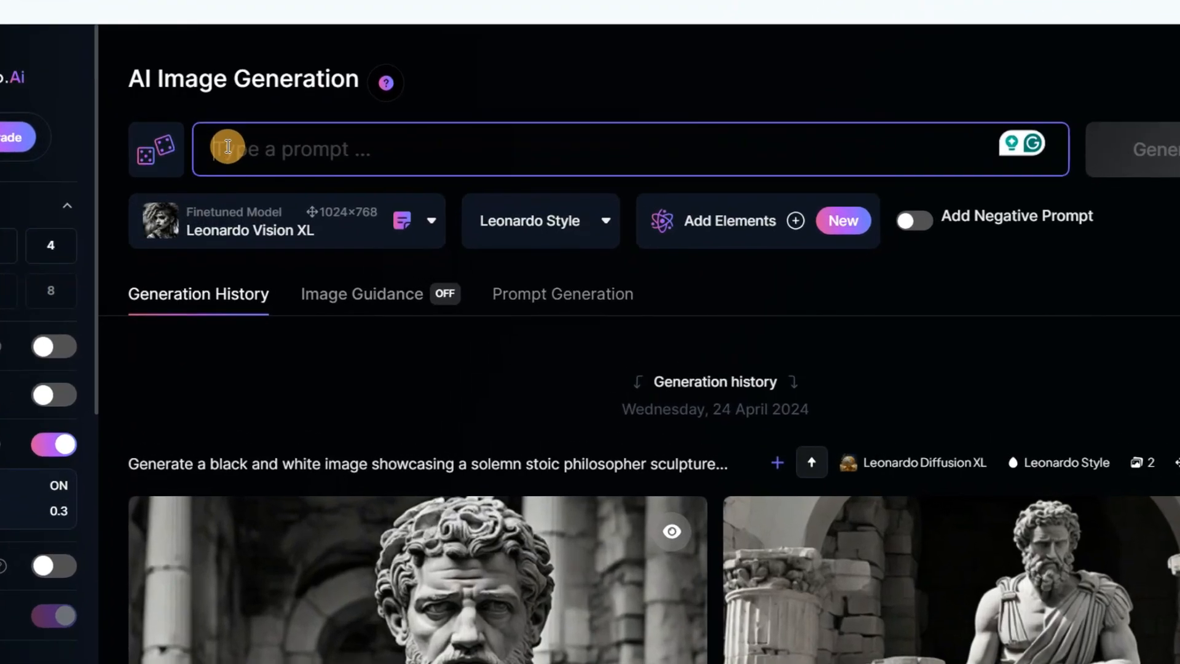
text(Generate a black and white image featuring a somber Stoic Philosopher sculpture placed centrally in an Ancient Greek structure.)
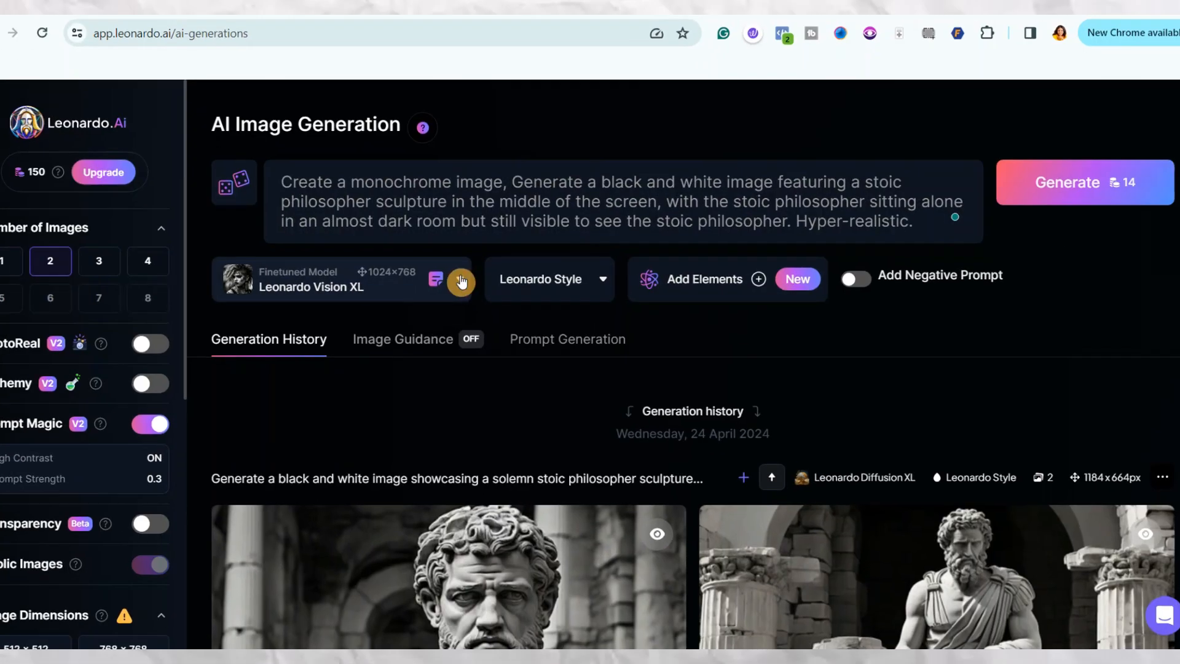
Set the finetuned model to Leonardo Diffusion XL and the image aspect ratio to 16:9
click(461, 279)
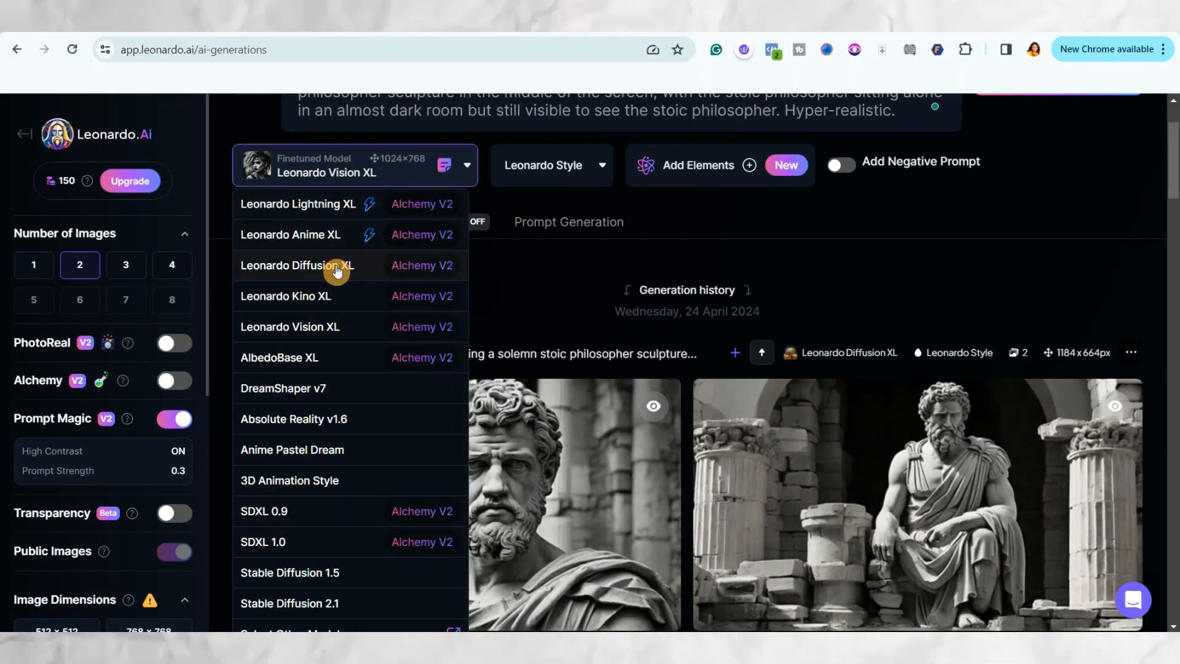
click(337, 271)
scroll(561, 298, up, 3)
click(166, 356)
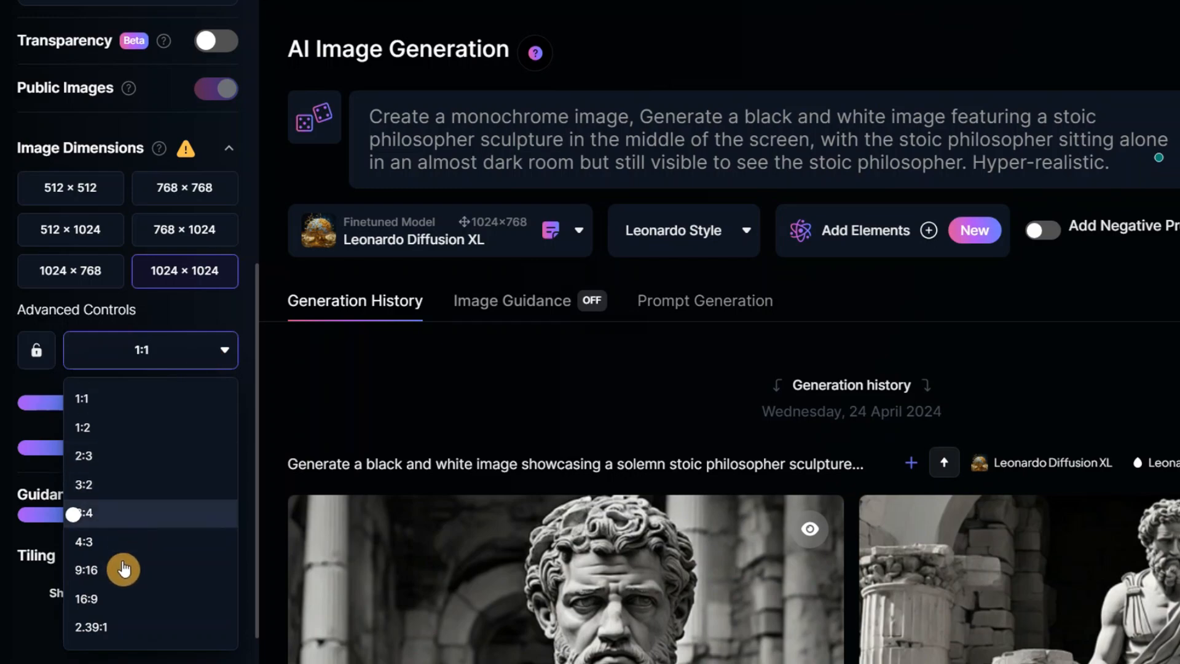
click(120, 604)
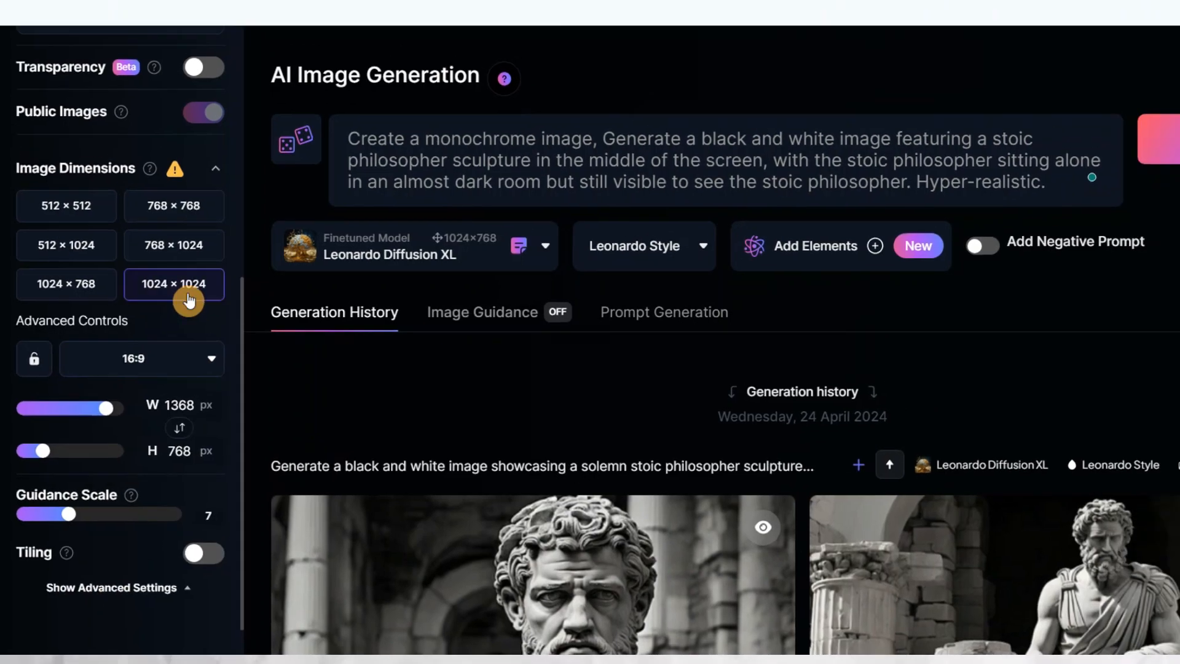
Generate two images from the prompt, then view the centred seated philosopher image enlarged and close it
scroll(117, 308, up, 5)
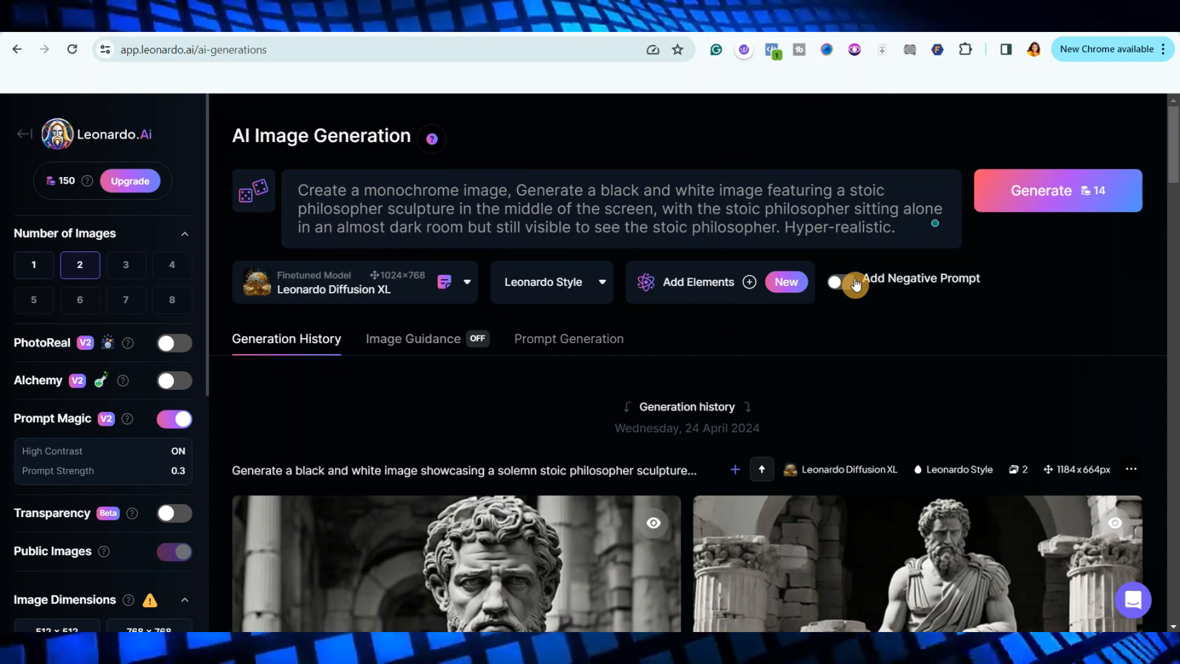
click(1045, 196)
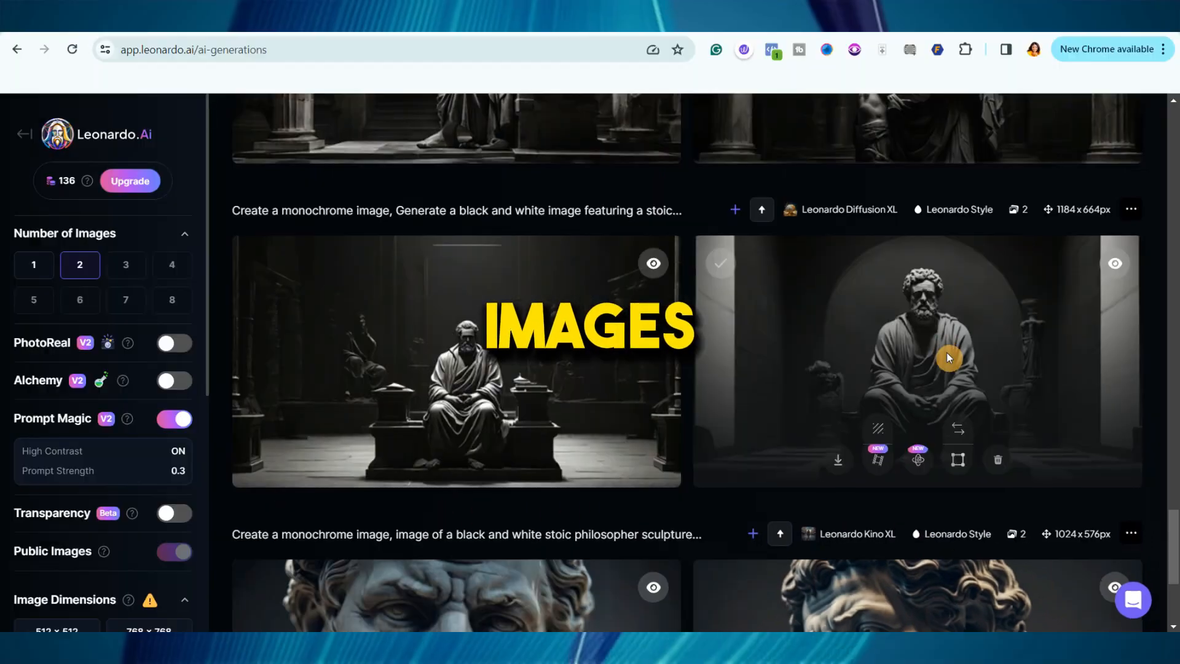
click(889, 325)
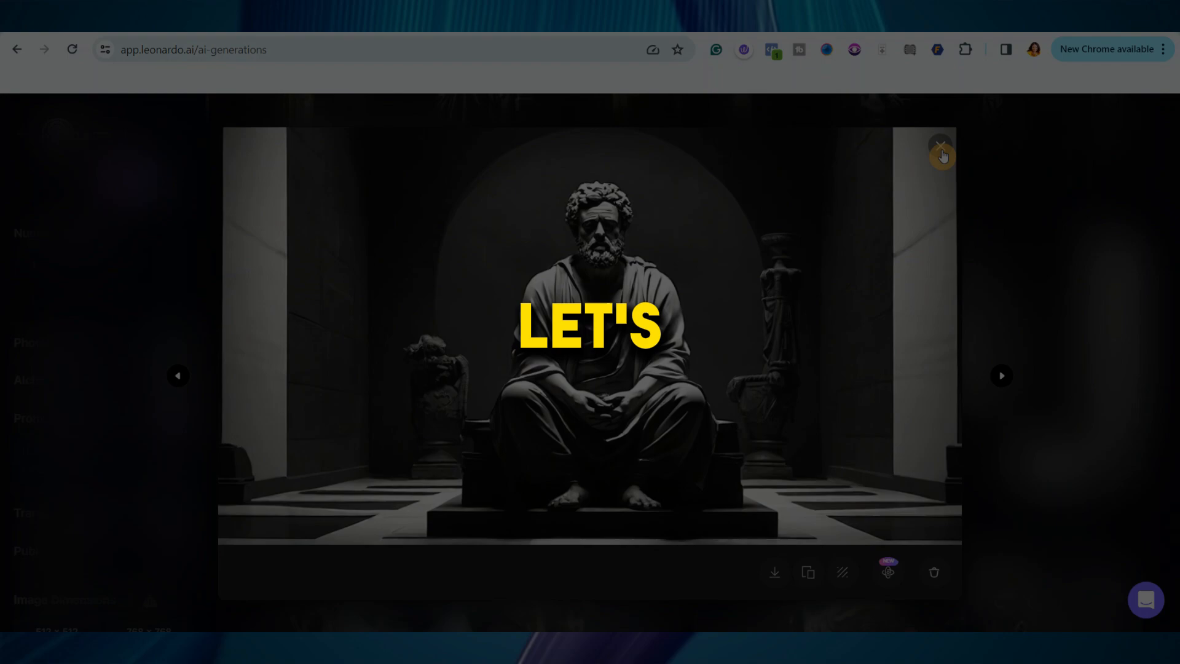
click(941, 148)
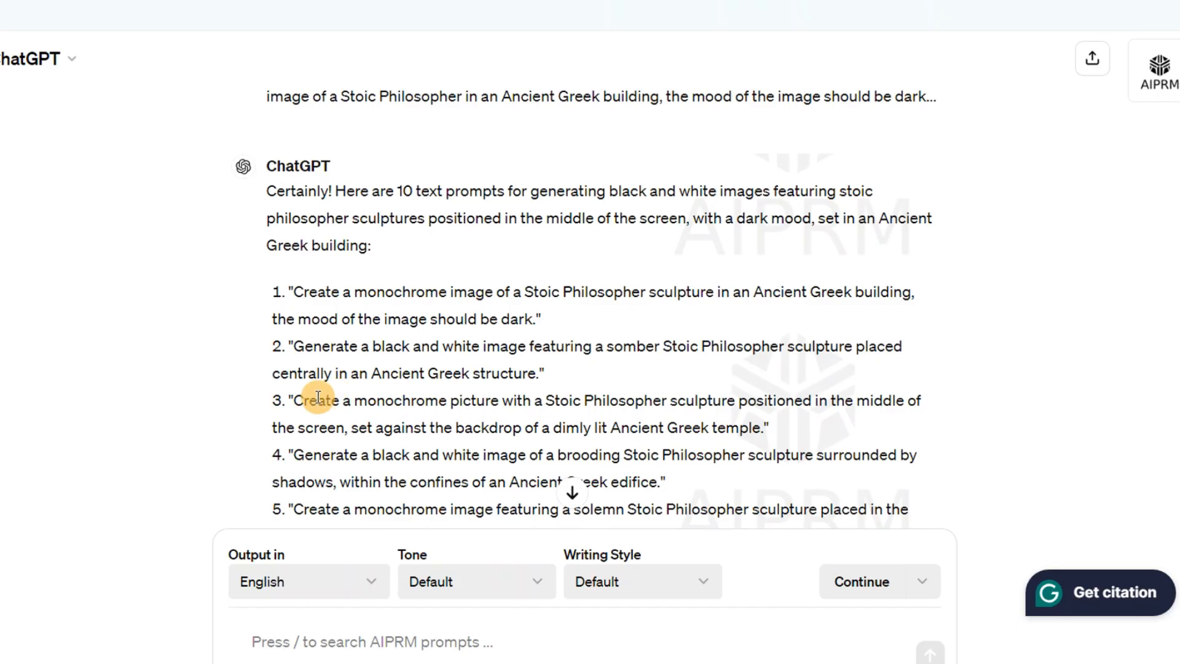
Replace the image prompt with ChatGPT's third prompt, the monochrome Stoic Philosopher sculpture in a dimly lit Ancient Greek temple
drag(297, 400, 492, 428)
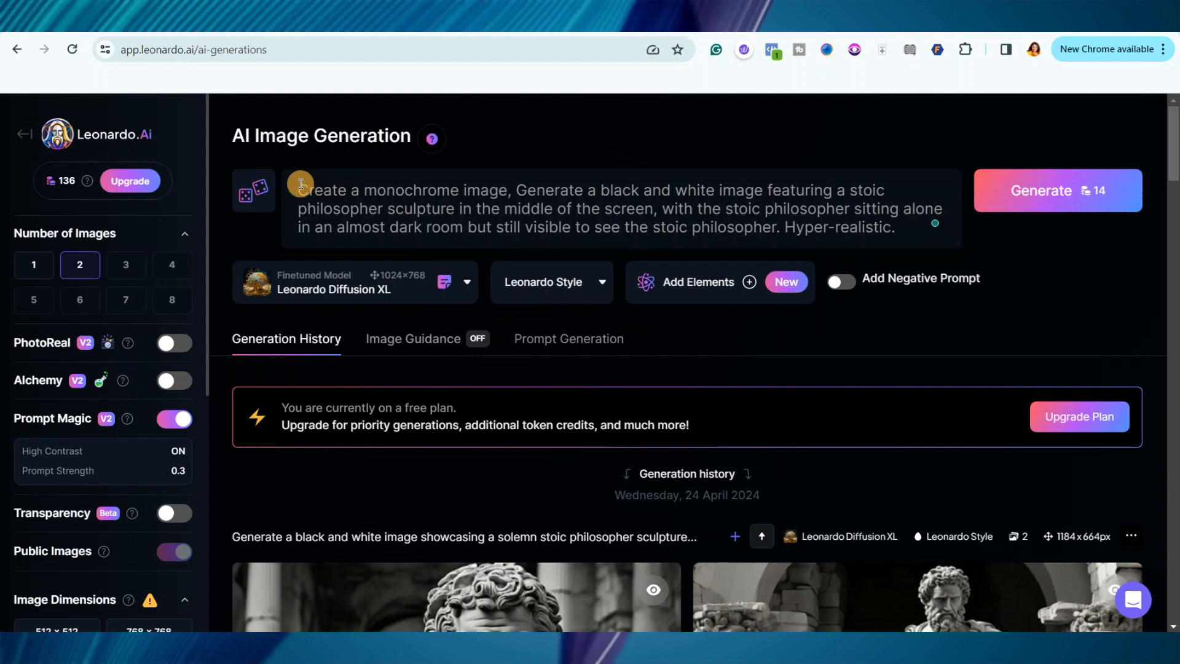
drag(300, 183, 979, 232)
key(BackSpace)
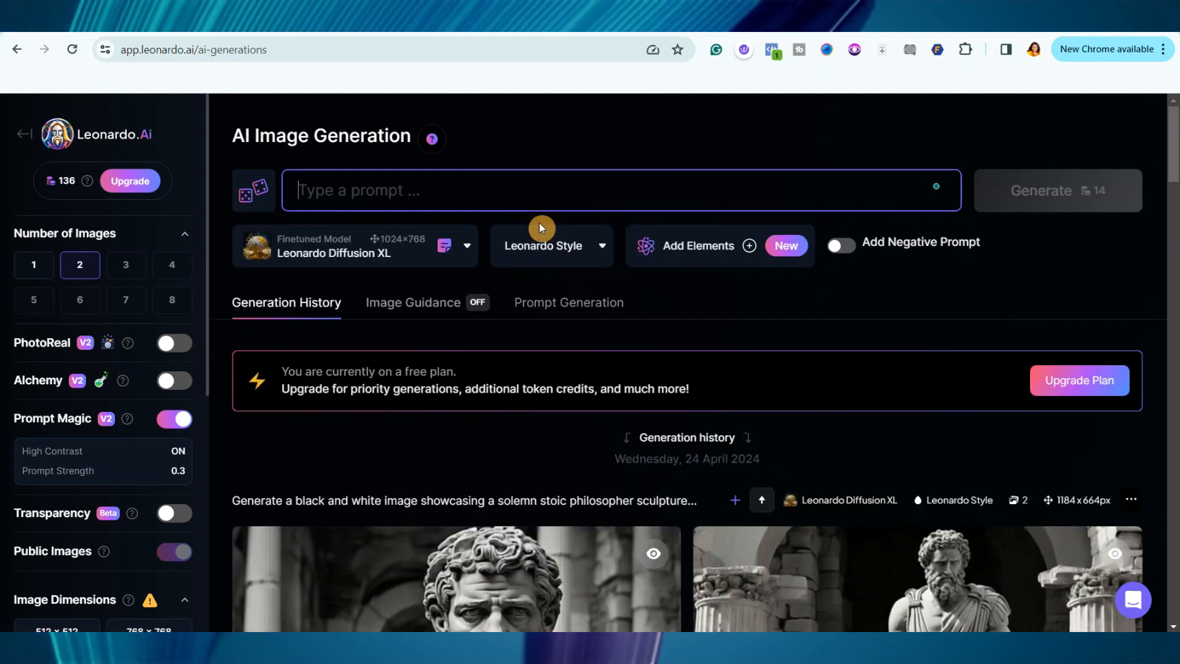
key(ctrl+v)
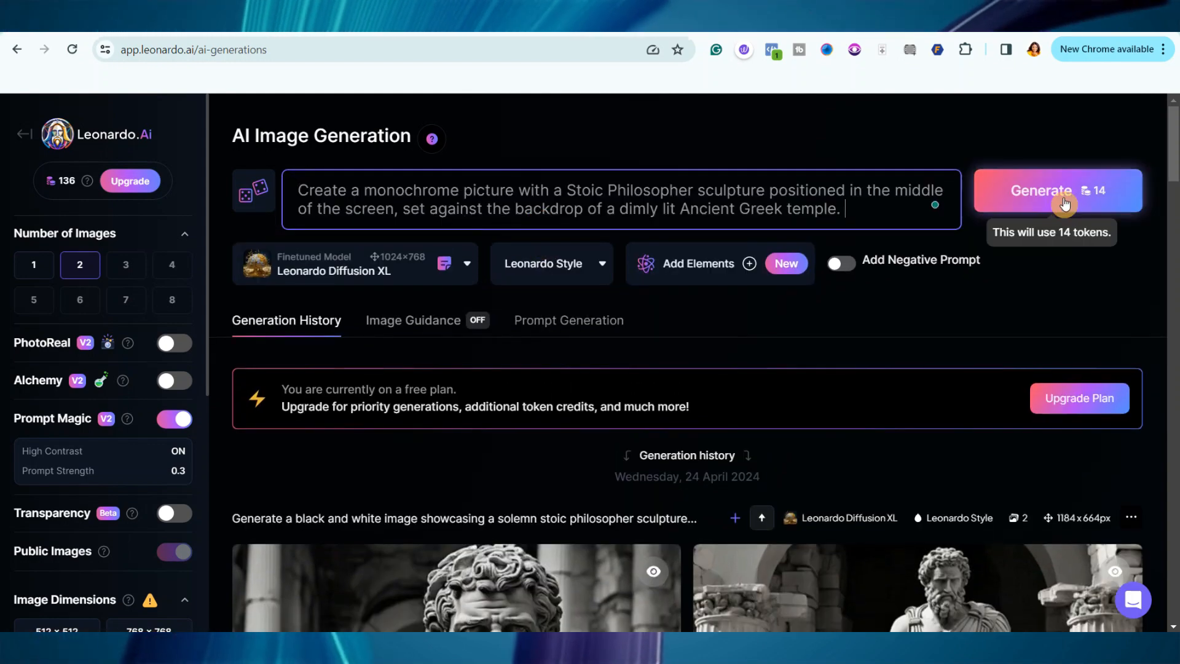
Look through the generation history to compare the black and white Stoic philosopher images
scroll(737, 376, down, 8)
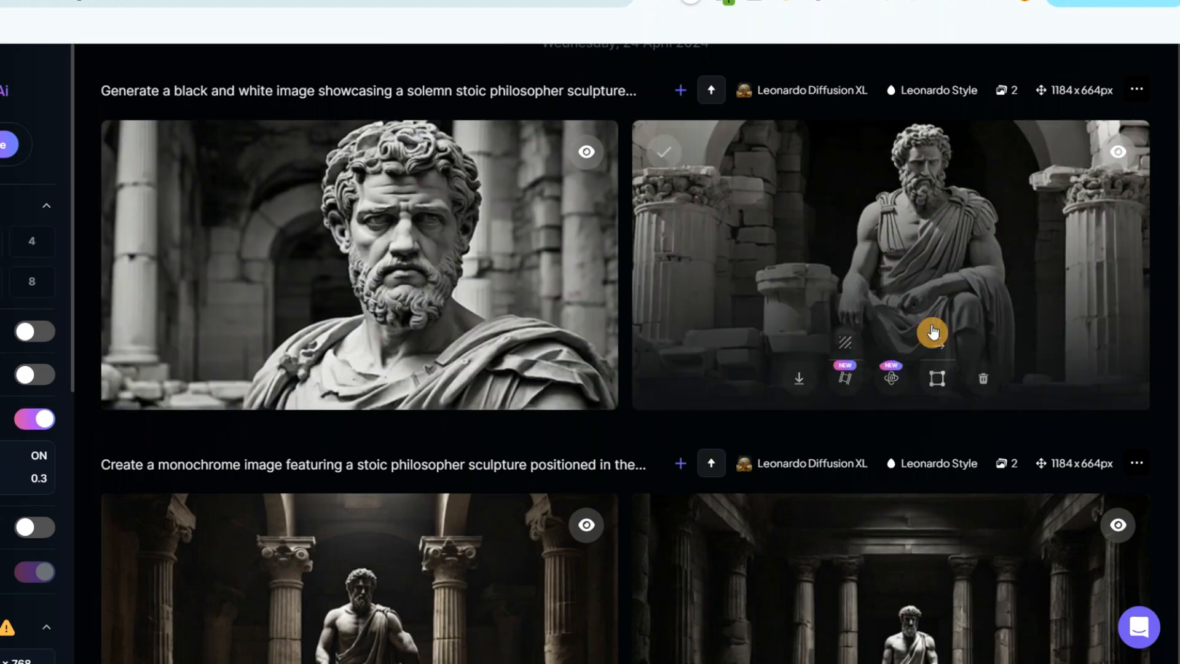
scroll(874, 453, down, 6)
scroll(1174, 355, down, 7)
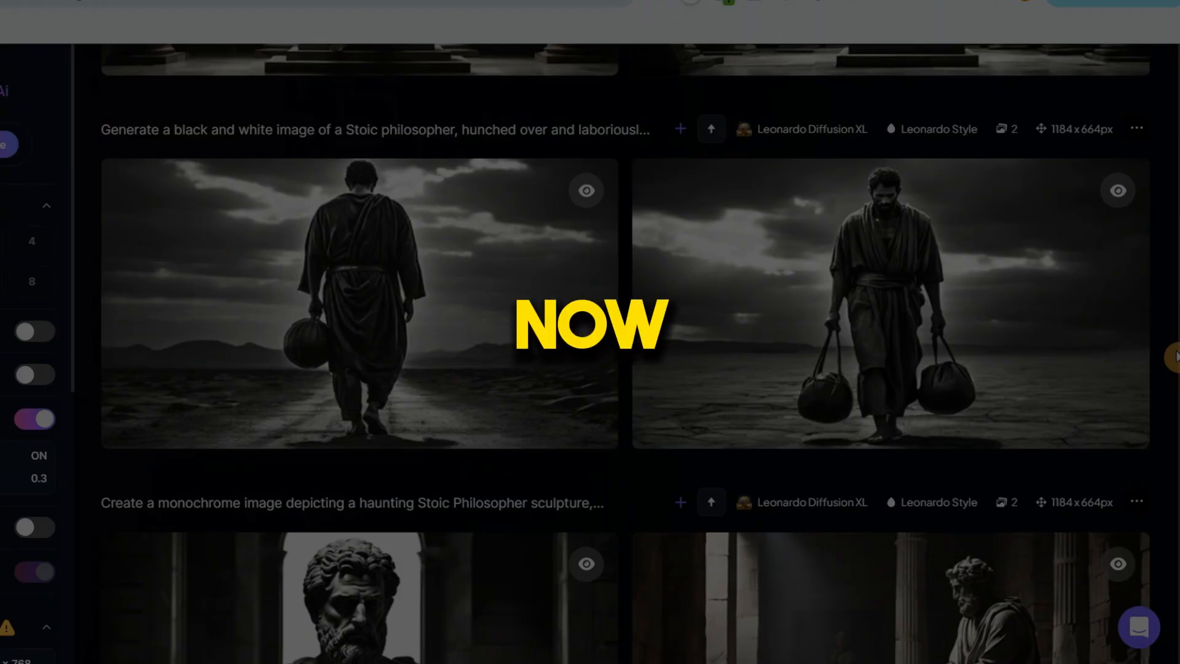
scroll(1175, 355, down, 13)
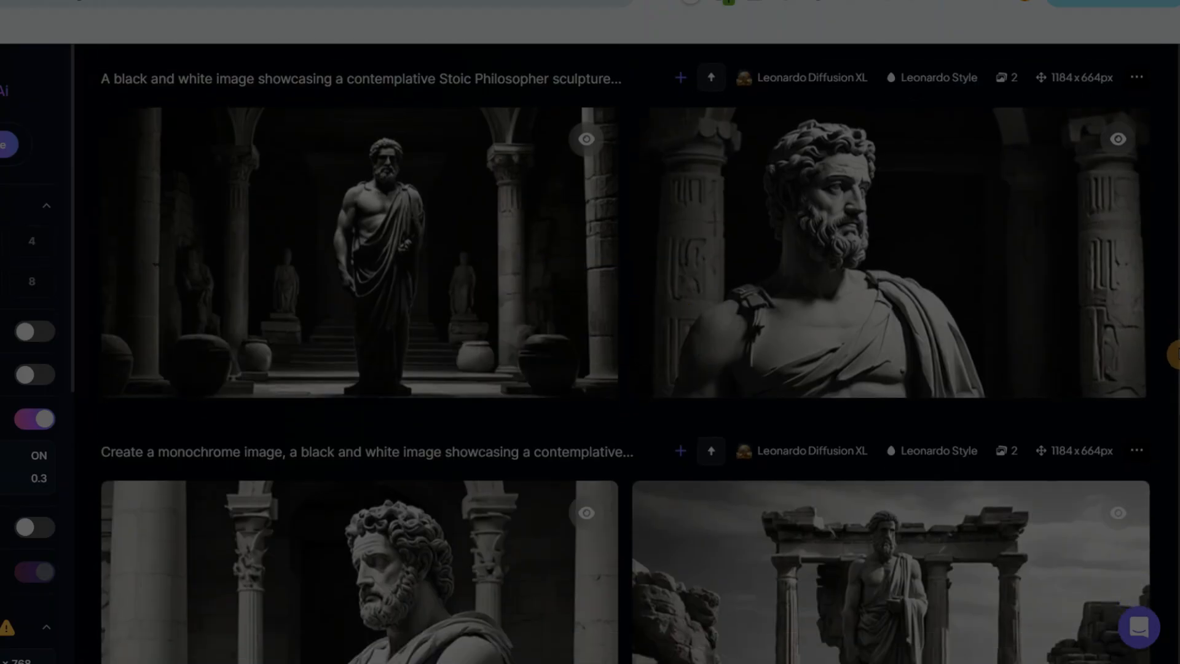
scroll(1174, 355, down, 9)
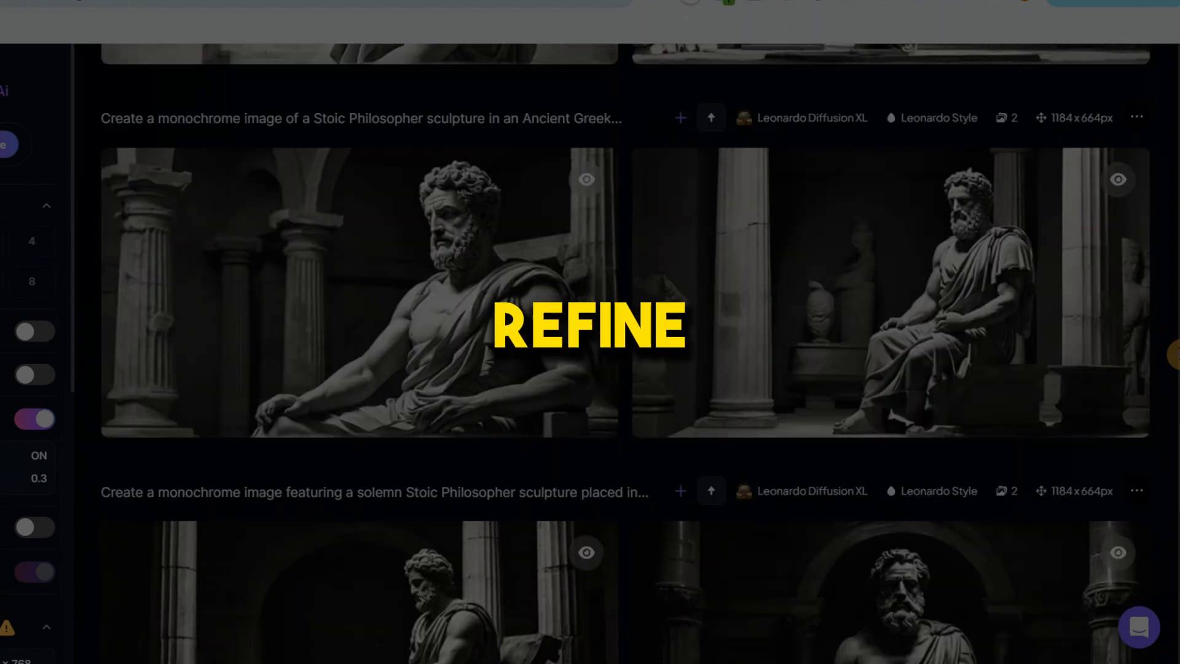
scroll(1174, 355, down, 10)
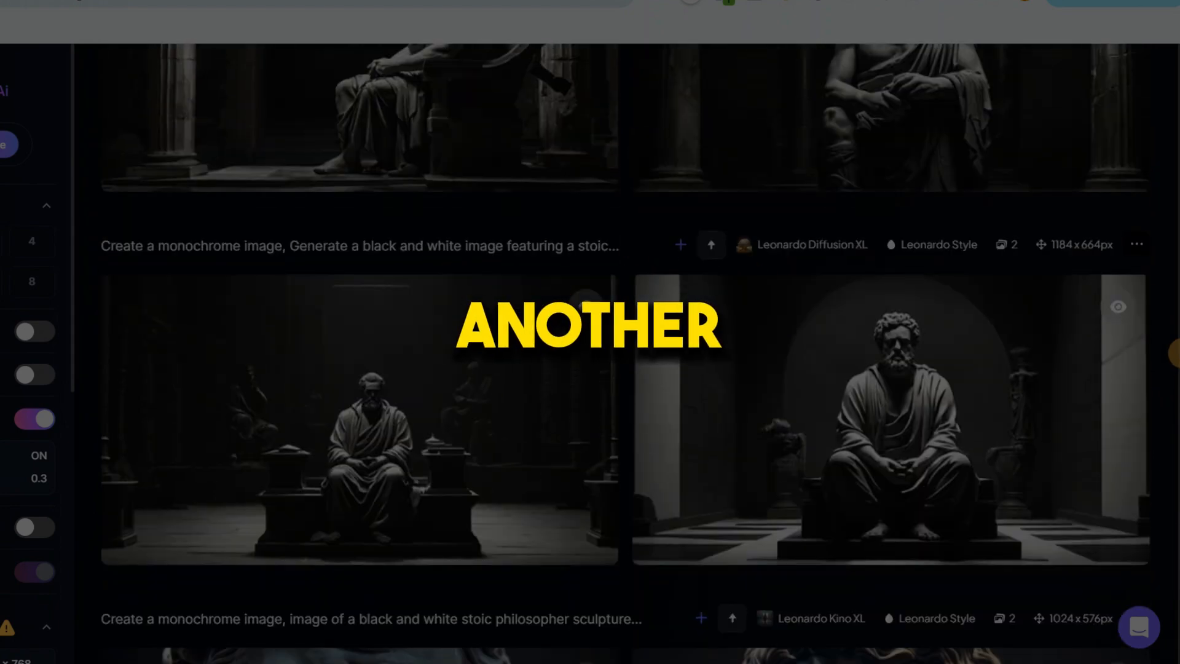
scroll(1175, 355, down, 5)
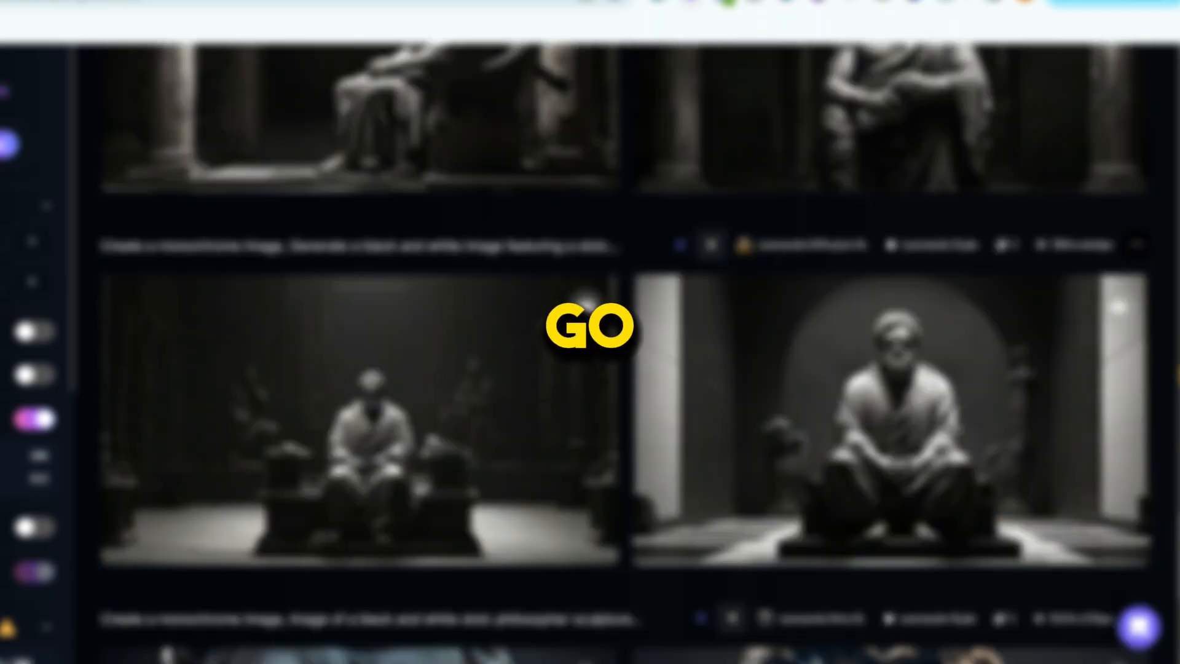
scroll(1177, 369, up, 20)
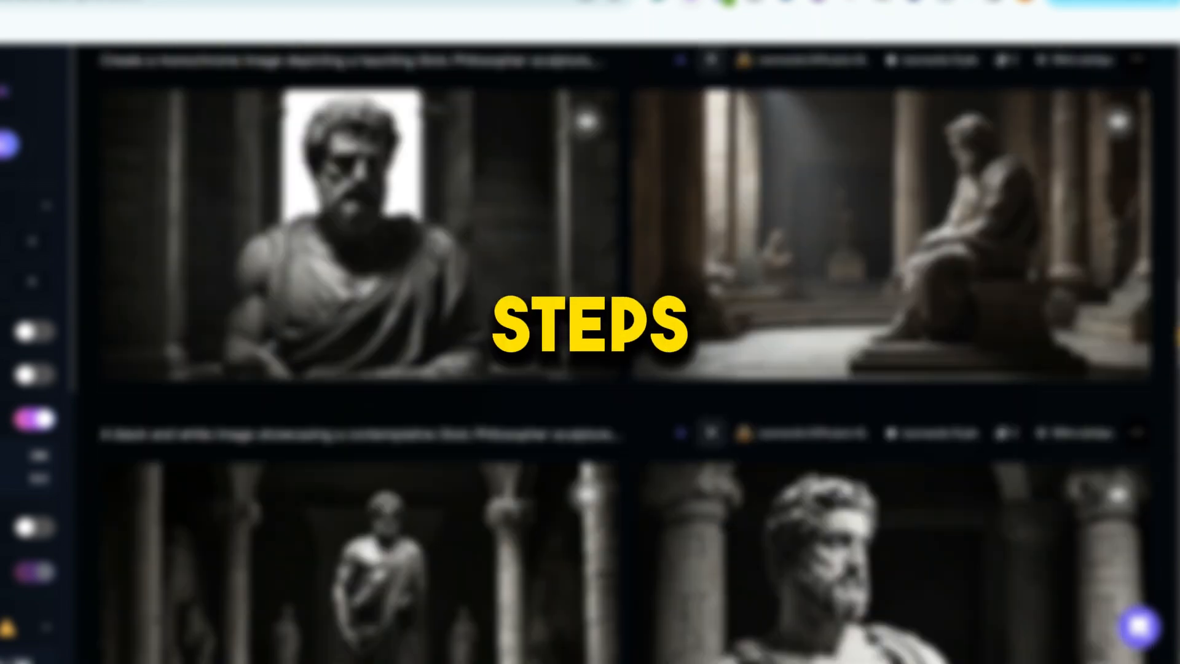
scroll(625, 344, up, 8)
scroll(590, 344, down, 15)
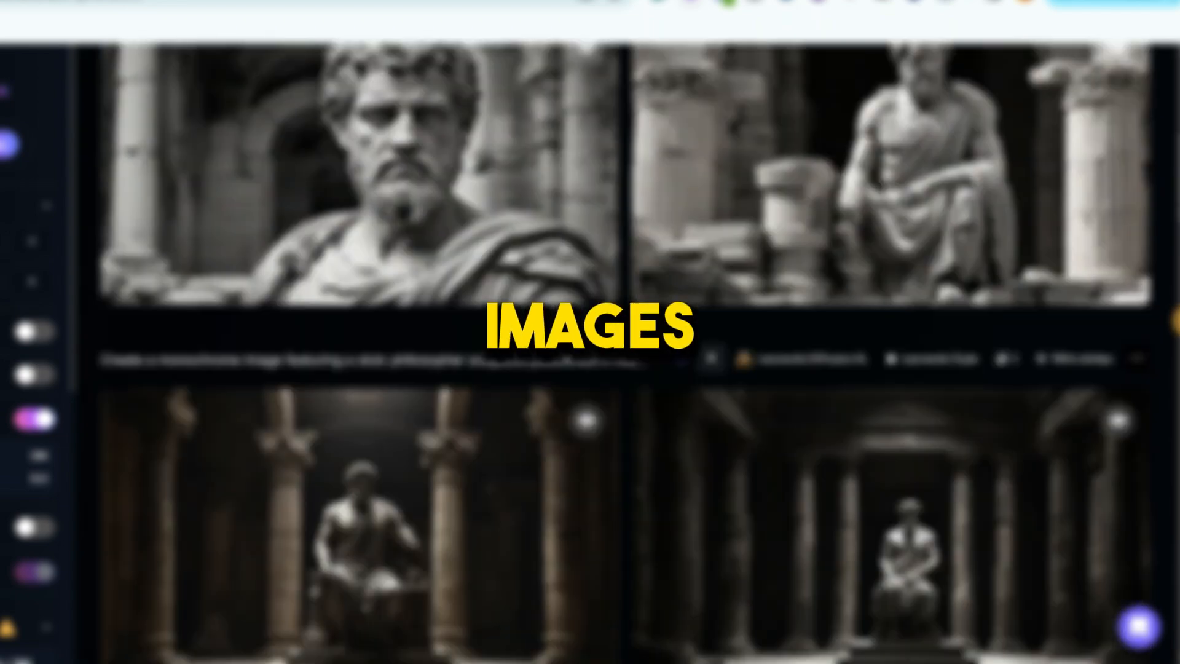
scroll(582, 359, down, 15)
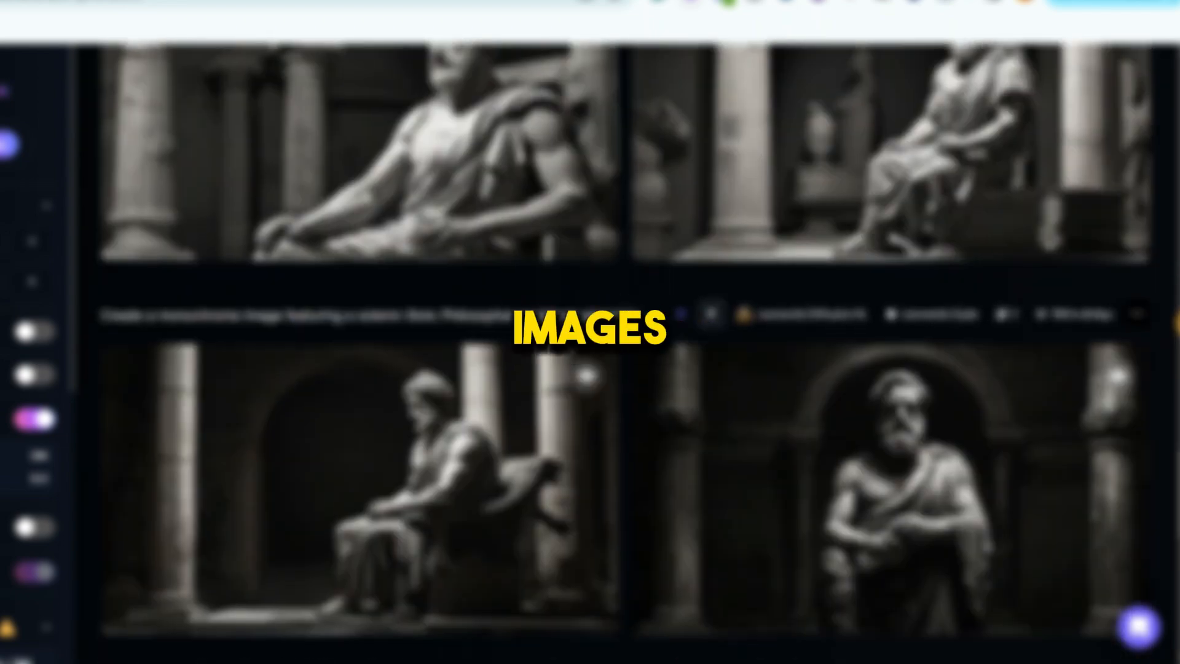
scroll(590, 344, down, 4)
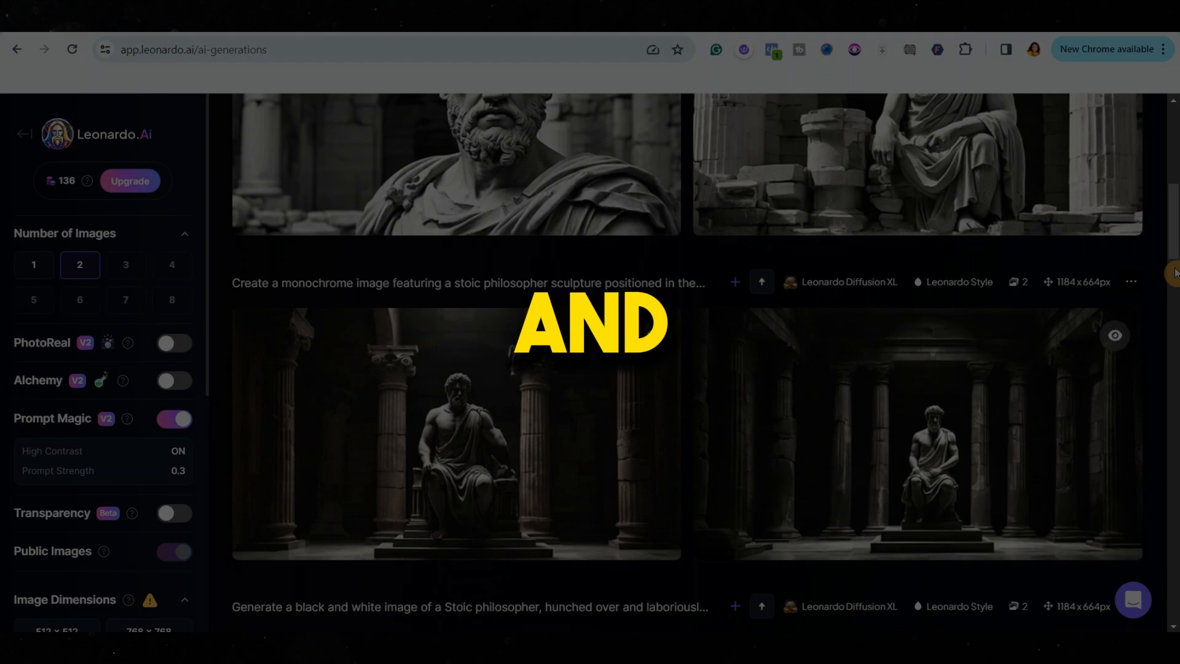
Generate a public motion video at motion strength 3 from the image of the contemplative philosopher standing between columns
scroll(1175, 274, up, 4)
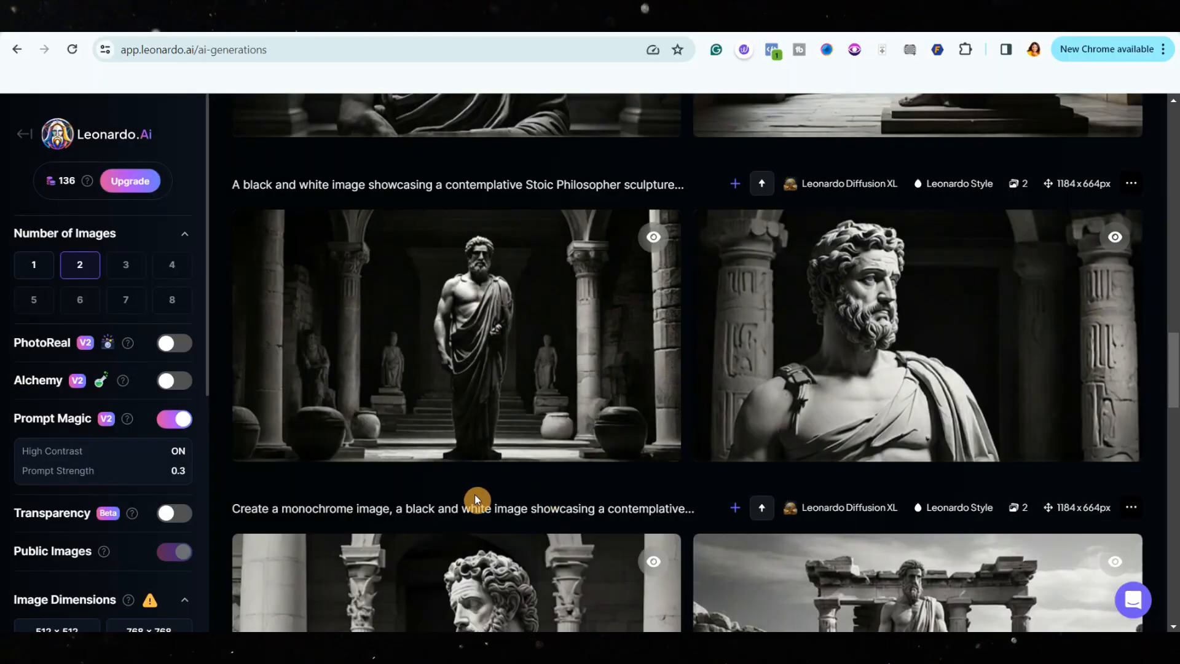
mouse_move(440, 429)
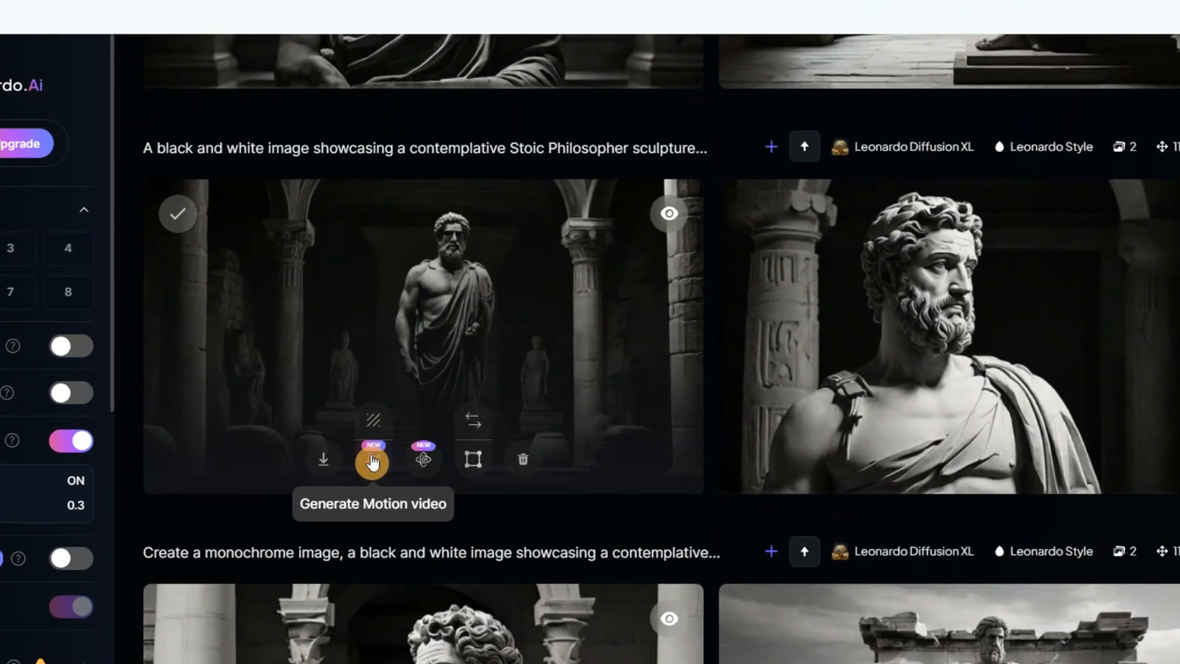
click(371, 461)
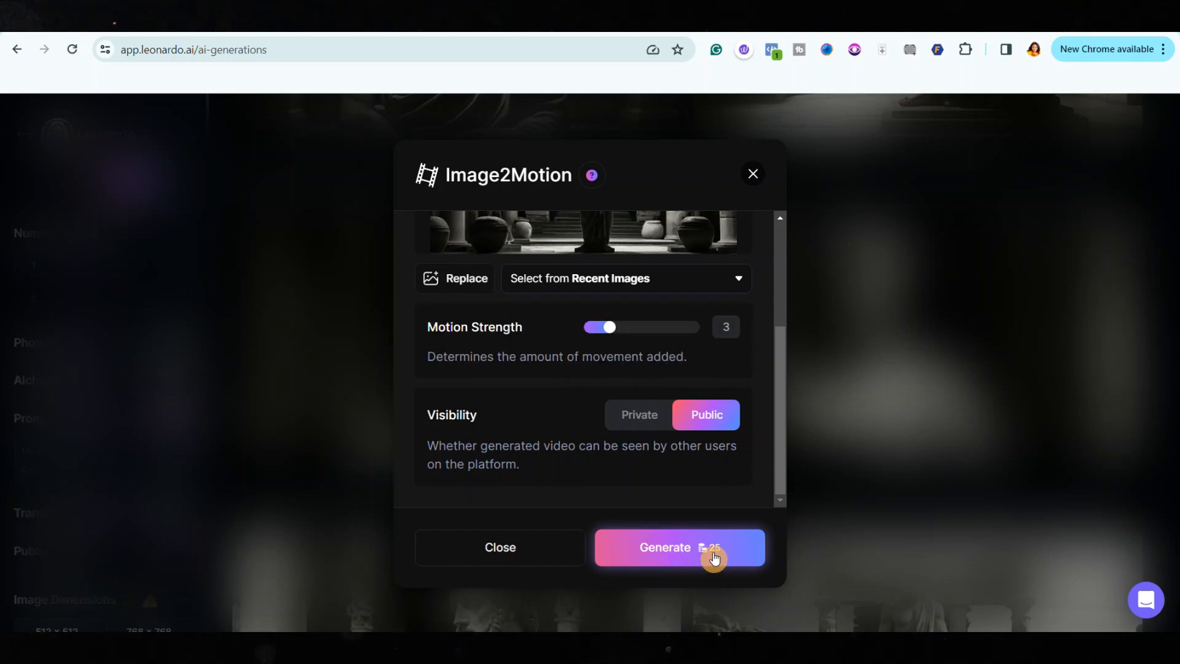
click(678, 551)
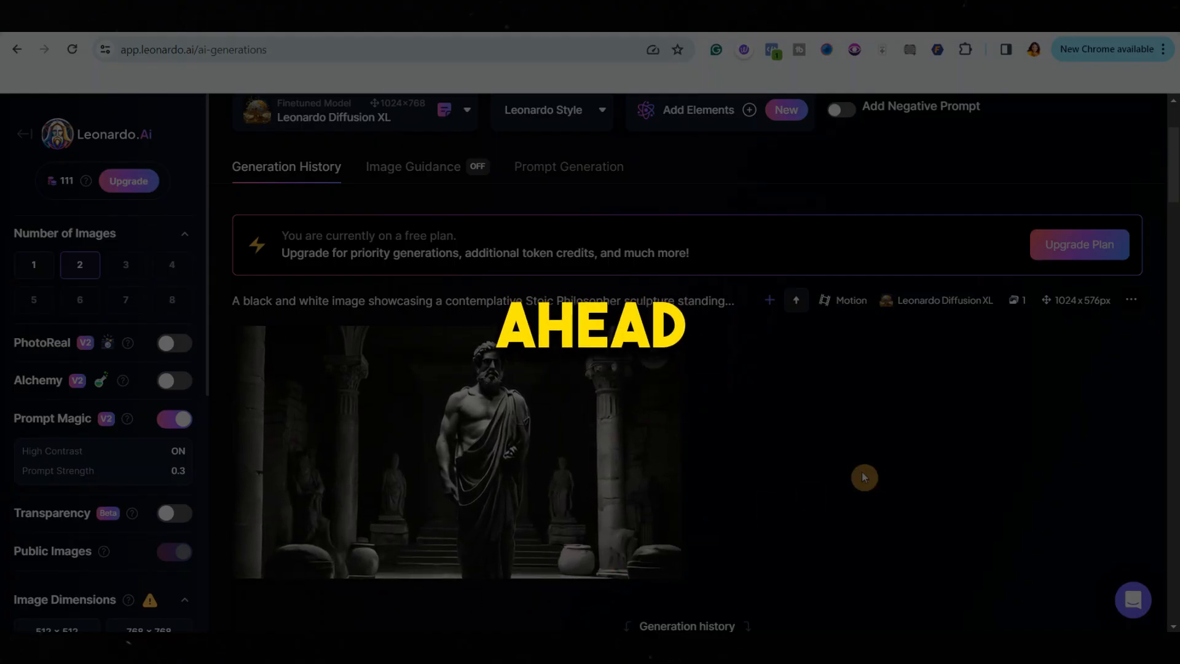
mouse_move(448, 569)
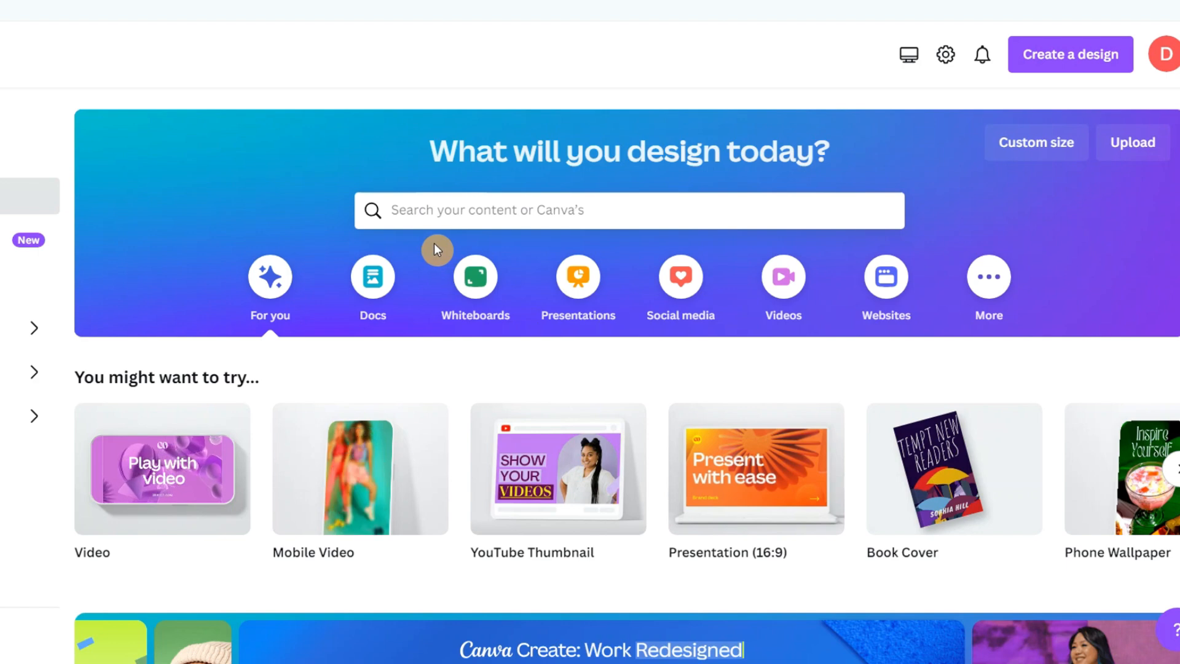
In Canva, search for "YouTube videos" and create a blank YouTube Video design
click(411, 214)
text(YouTube videos)
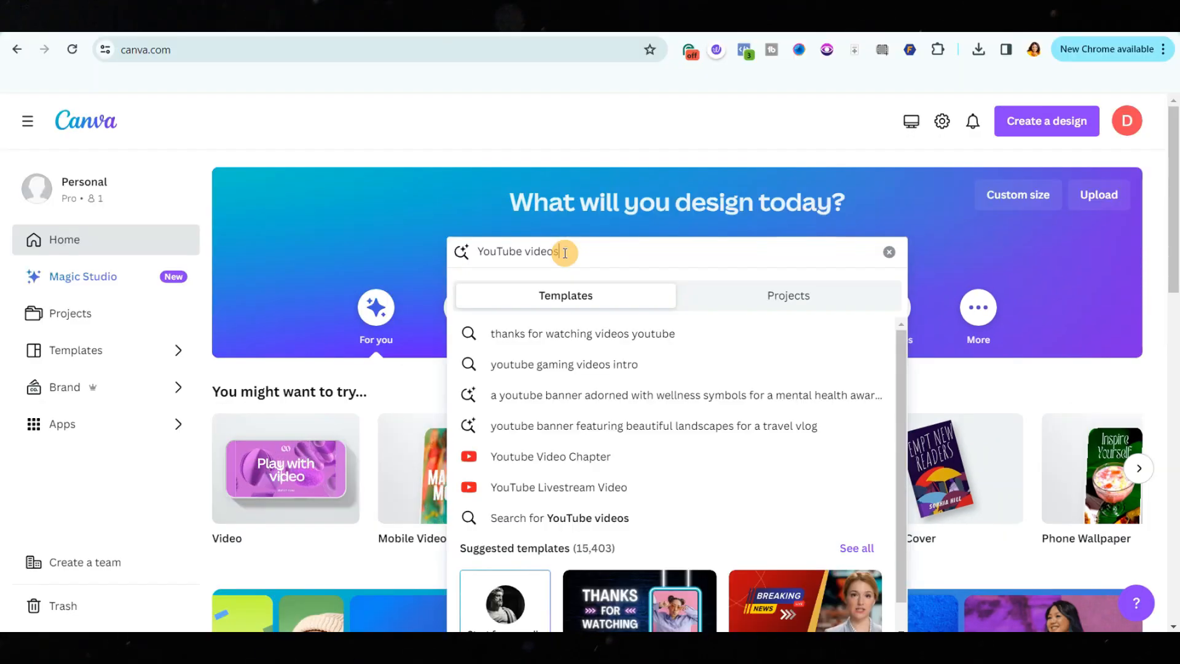
key(Return)
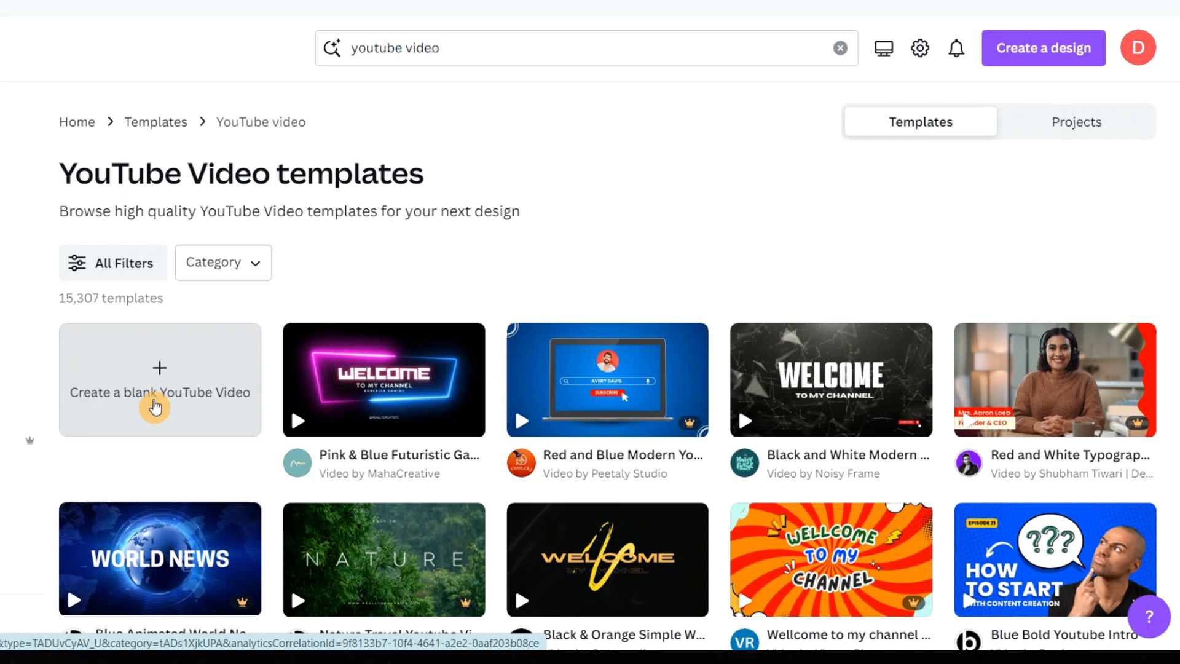
click(155, 406)
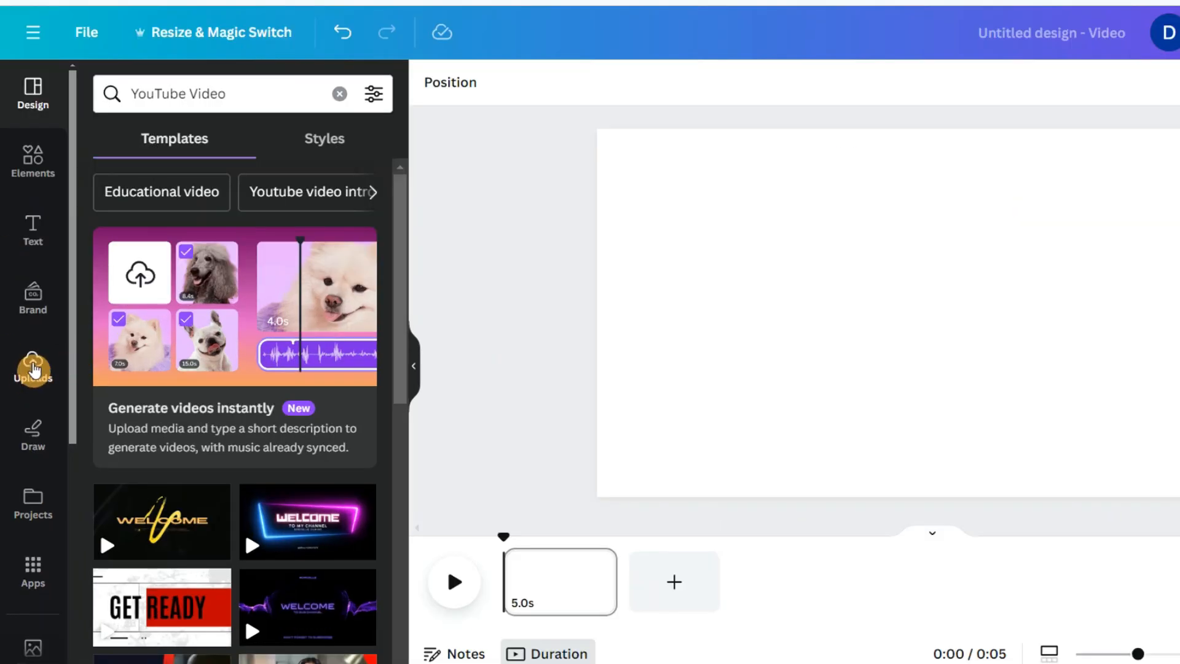
Place the uploaded image of the philosopher reading in a library onto the blank video page
click(27, 386)
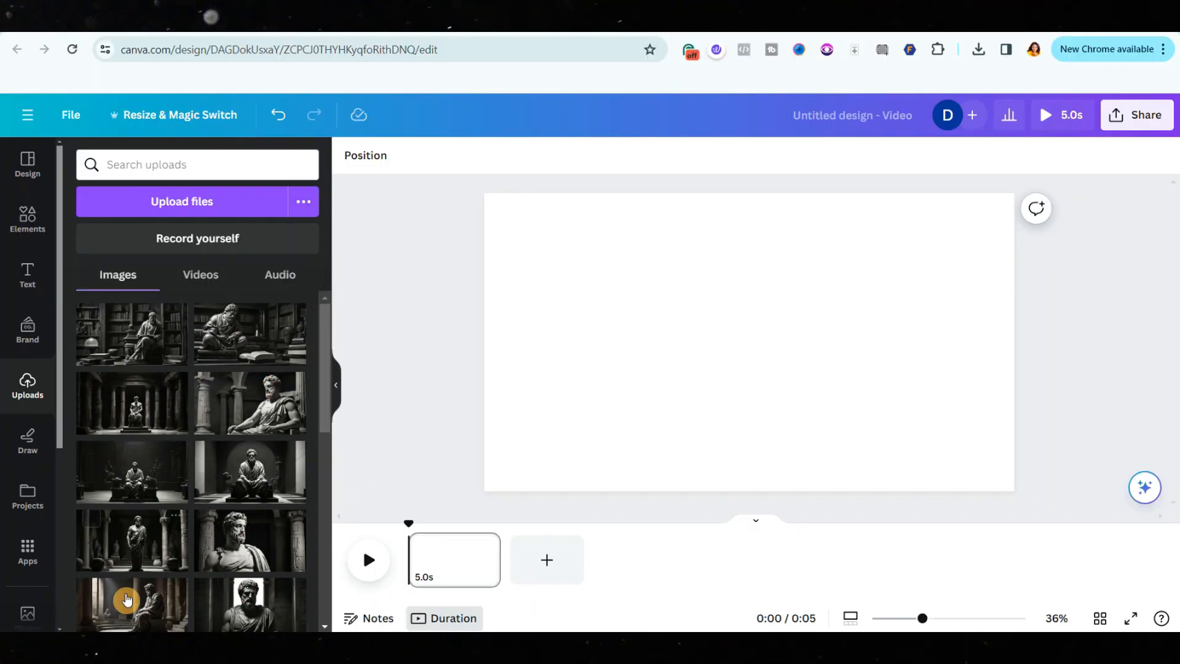
drag(136, 336, 570, 250)
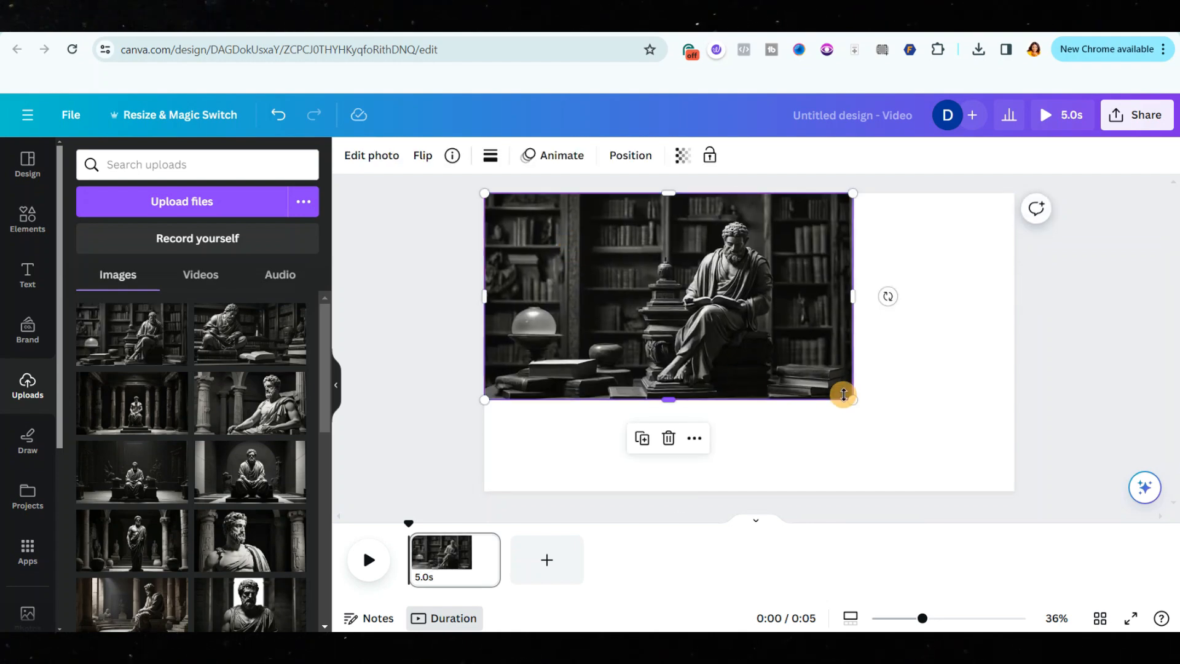
Enlarge the library image to fill page 1, and place the uploaded image of the philosopher enthroned between columns on page 2
drag(844, 393, 1020, 474)
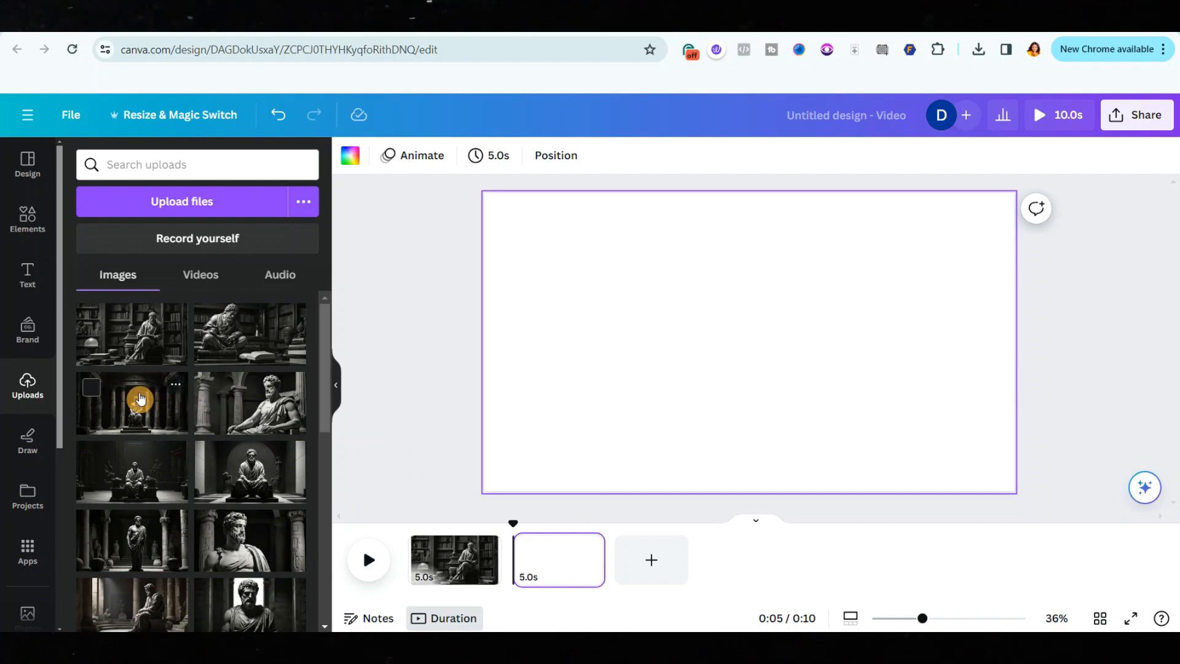
drag(489, 349, 508, 287)
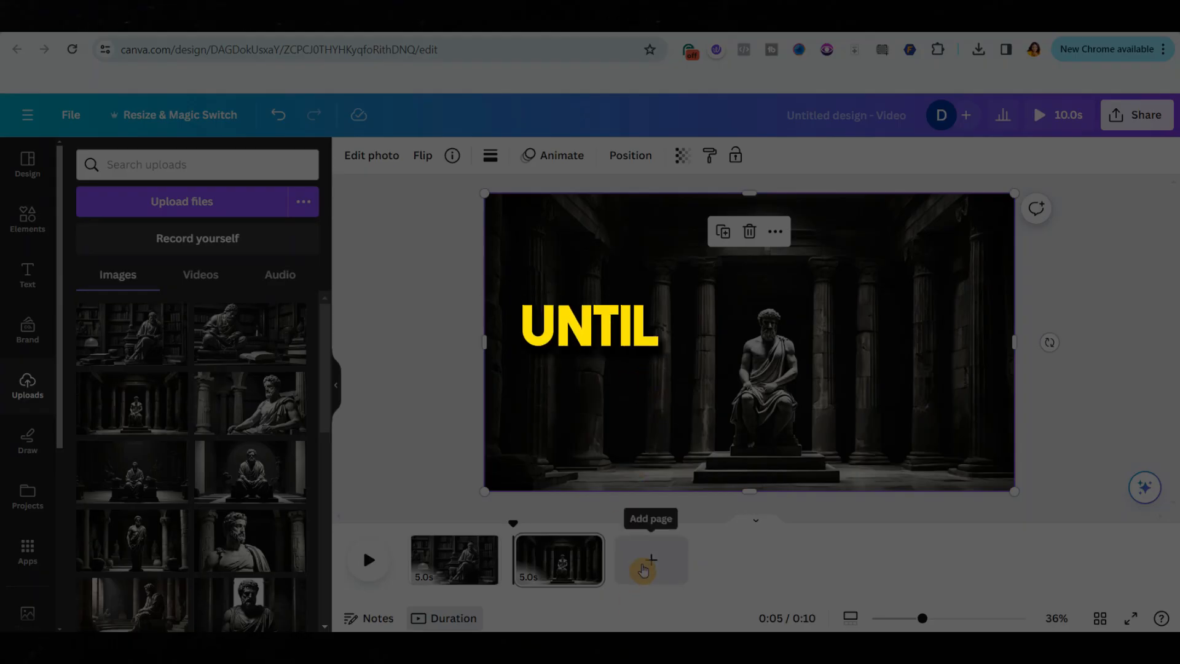
Add pages 3 and 4, fill page 3 with the image of the philosopher reclining beside columns, and place the cross-legged philosopher on page 4
click(646, 566)
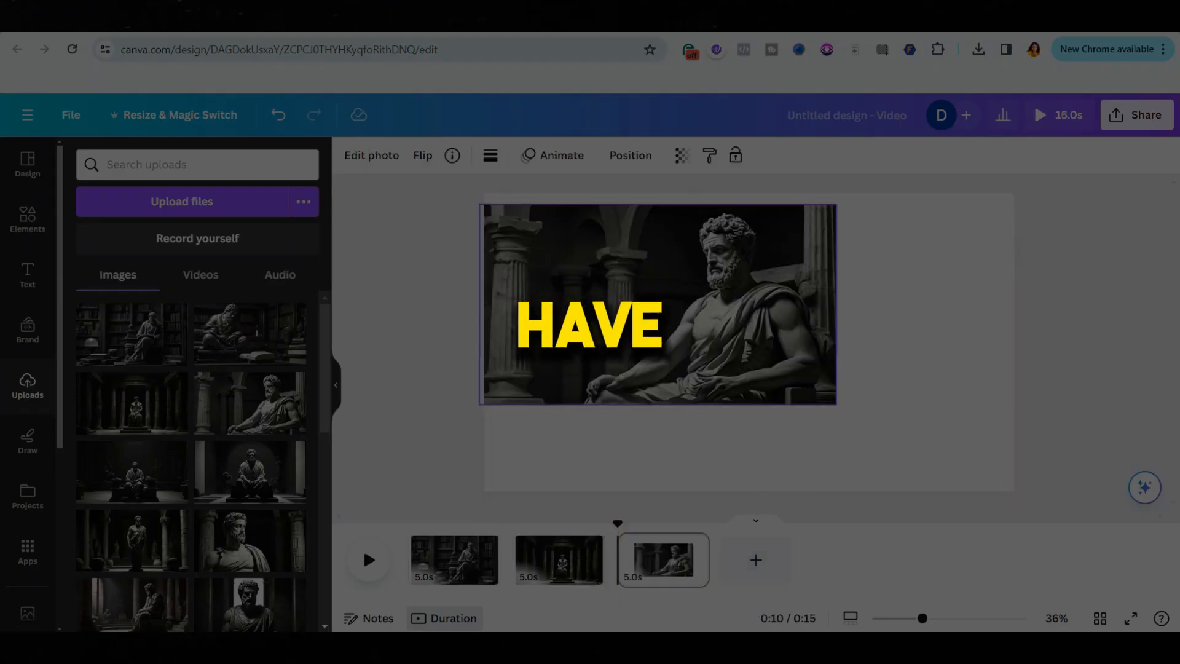
drag(835, 404, 1015, 489)
click(755, 560)
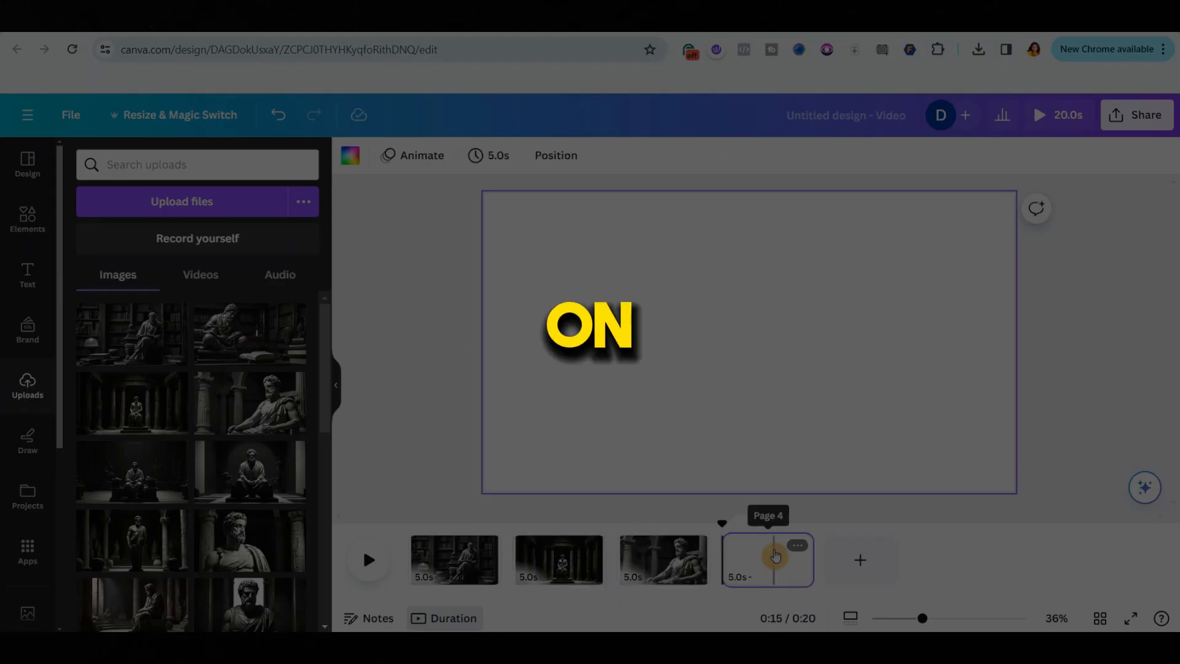
drag(250, 470, 504, 289)
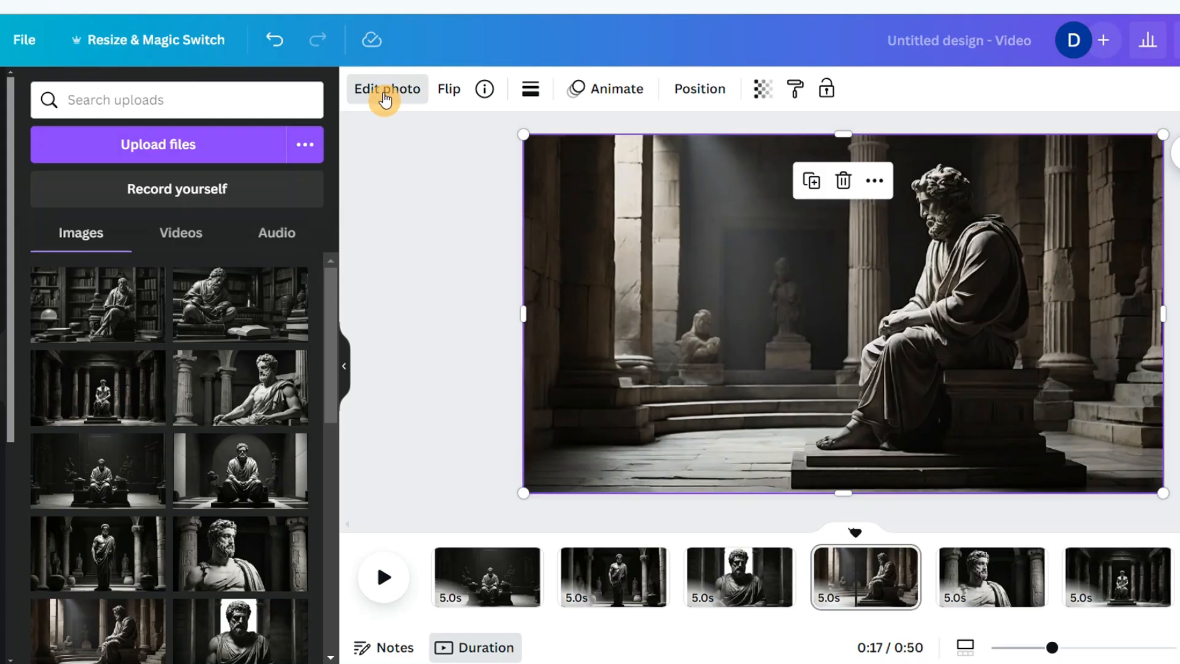
Adjust the photo settings of the warm-toned image of the philosopher seated in profile to match the black and white pages
click(384, 90)
click(175, 101)
drag(164, 526, 75, 526)
drag(330, 250, 330, 377)
drag(164, 456, 204, 461)
drag(335, 345, 335, 406)
drag(163, 458, 184, 458)
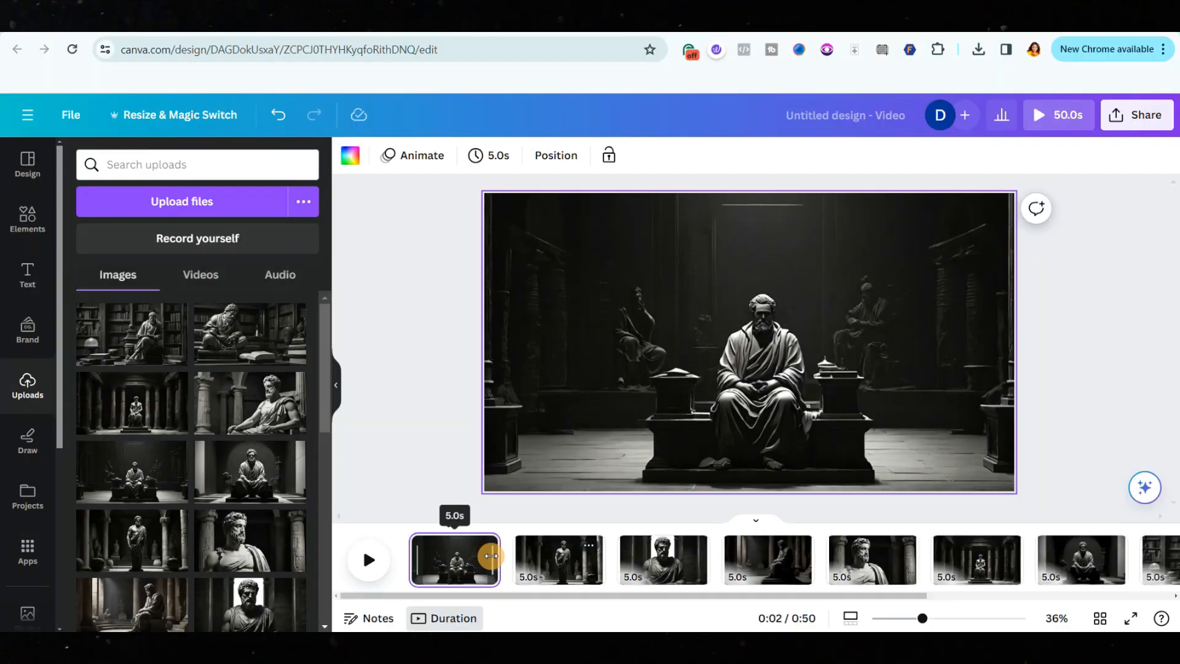
Extend the duration of the timeline pages to 10.0 seconds each, starting with the first two
drag(491, 556, 583, 560)
drag(694, 559, 774, 565)
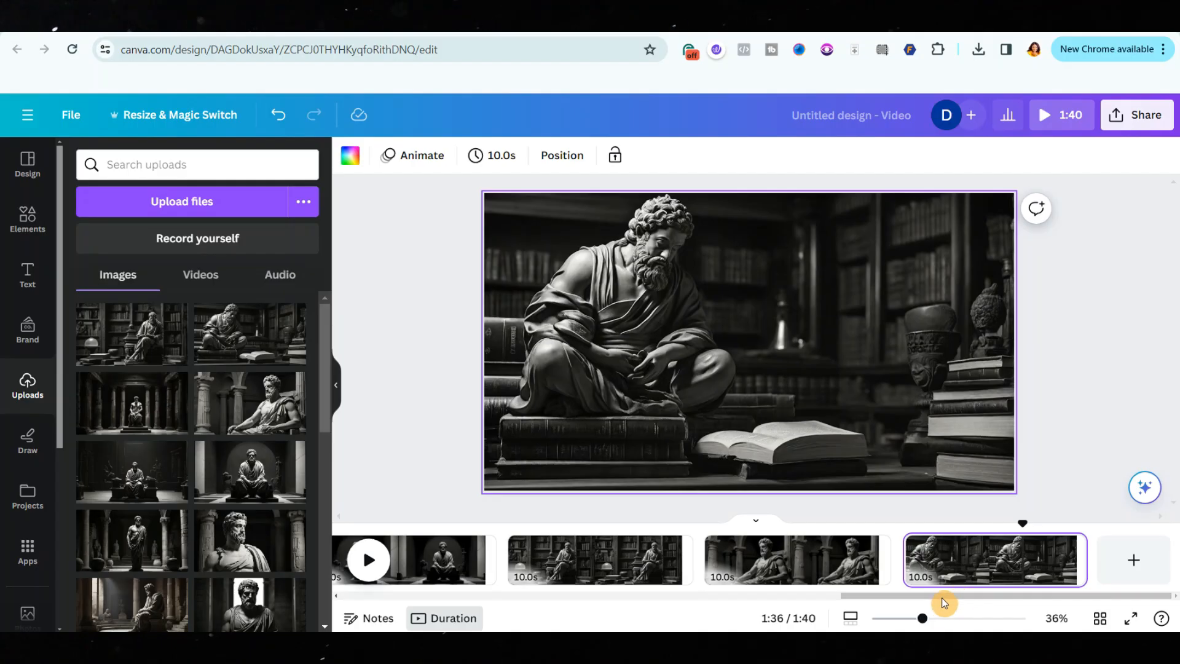
Apply the Photo Zoom page animation to page 1 and adjust its zoom direction and scale
drag(952, 602, 452, 570)
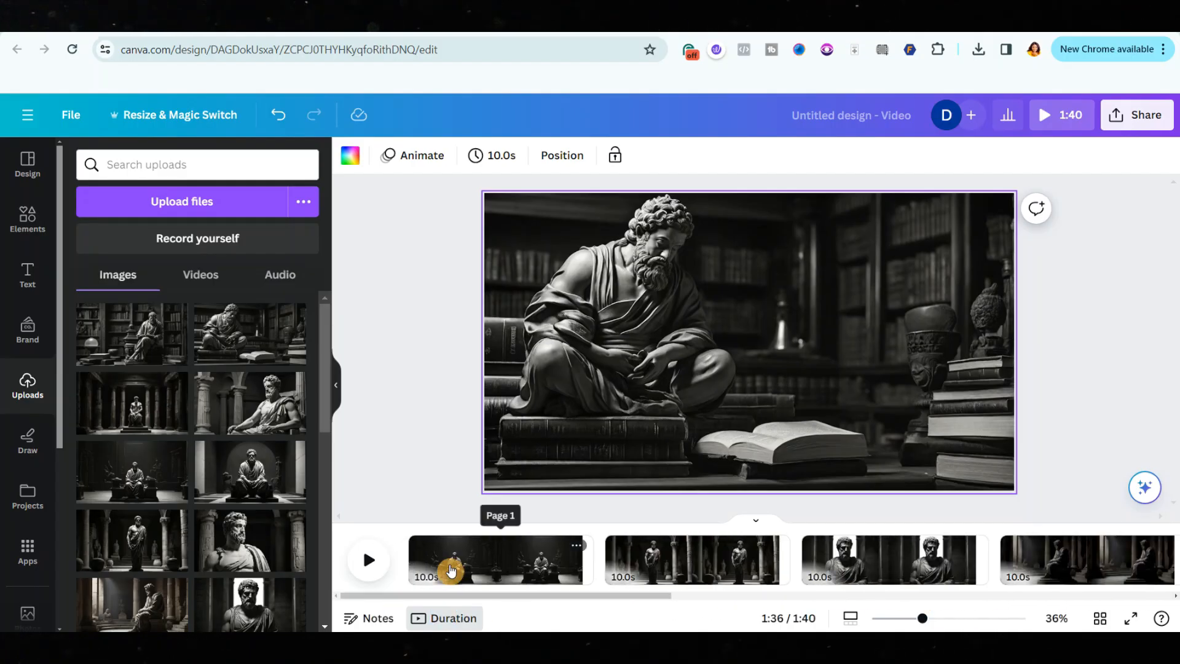
click(483, 568)
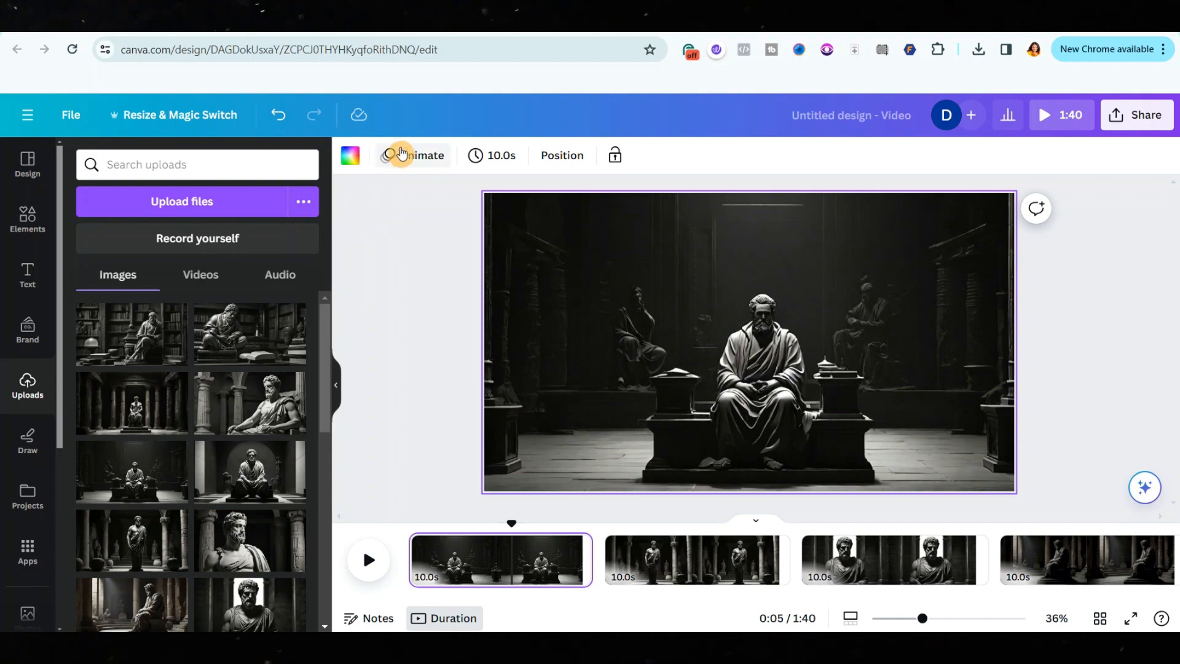
click(400, 154)
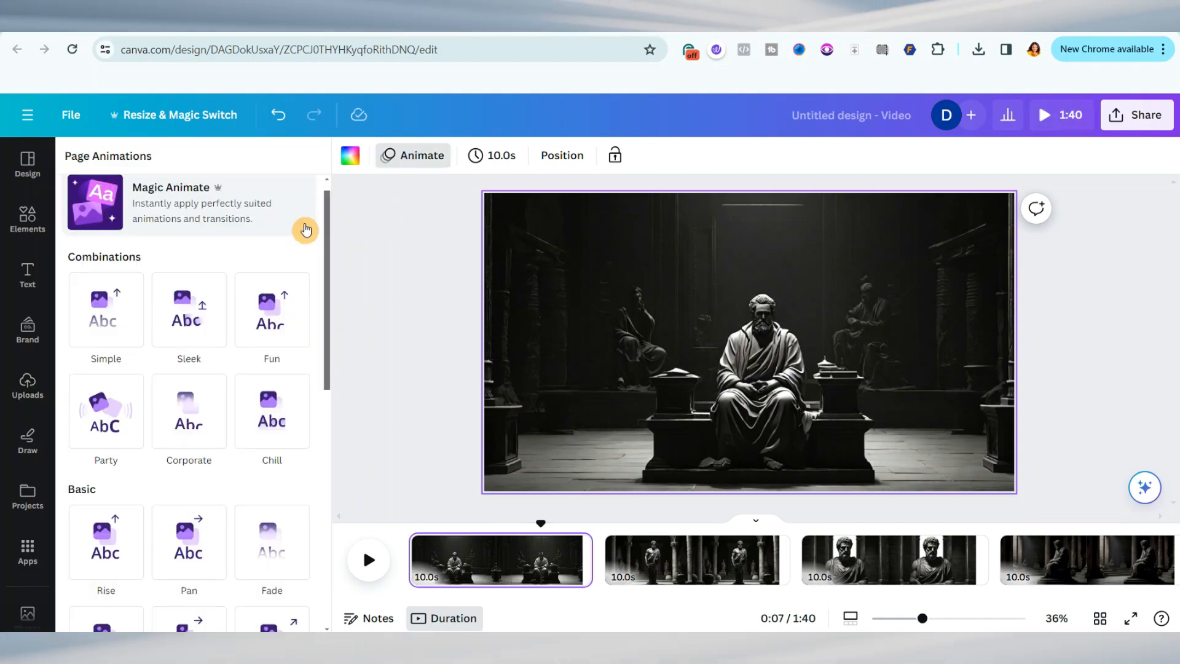
scroll(306, 230, down, 8)
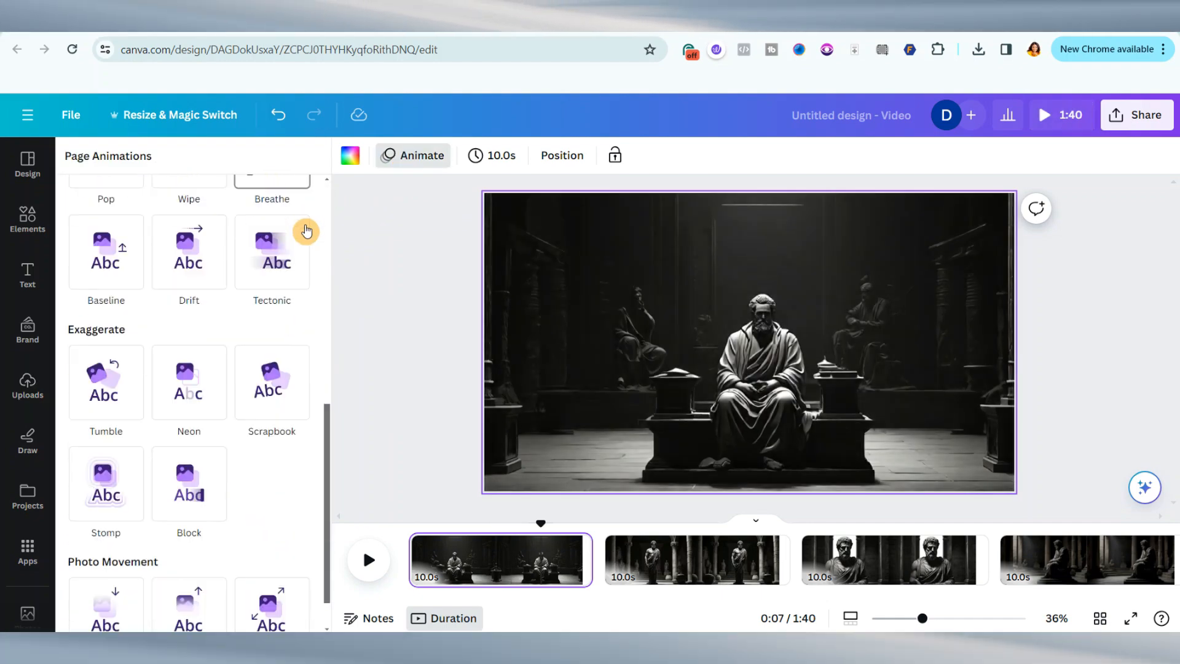
scroll(305, 230, down, 1)
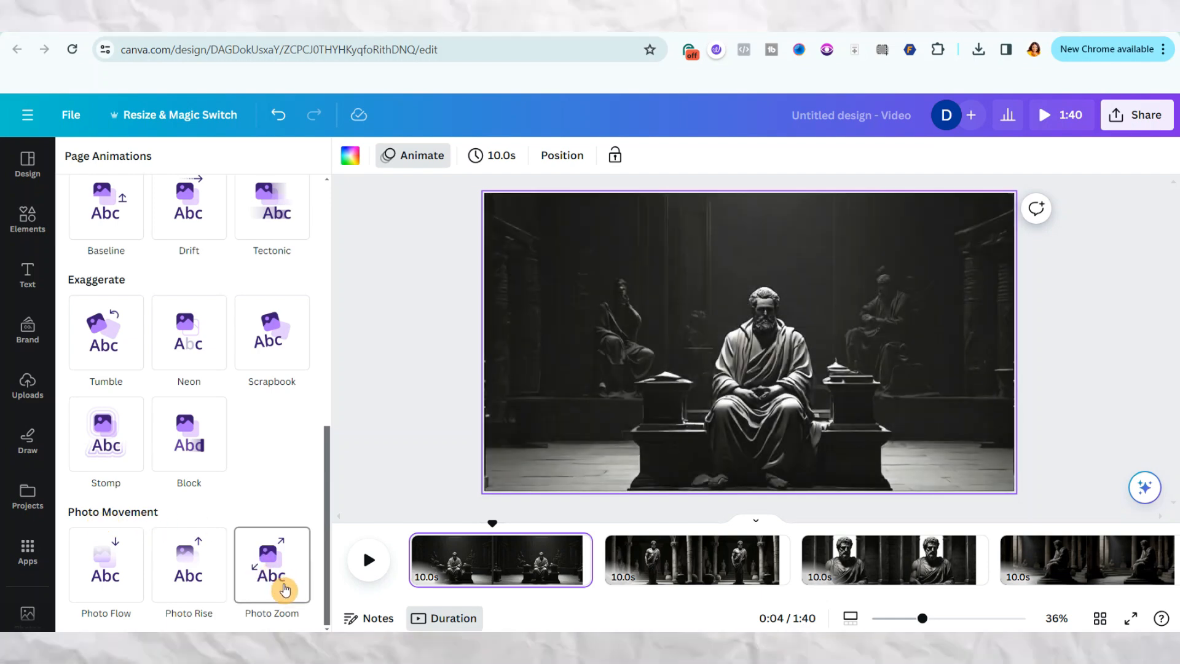
click(286, 583)
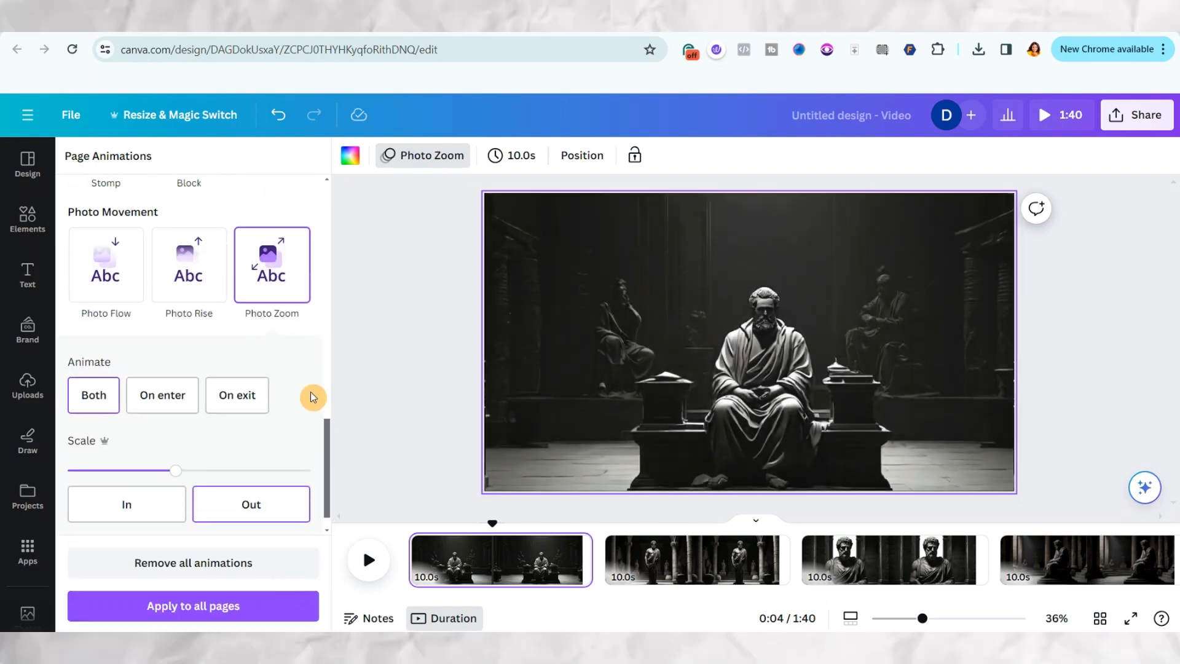
click(95, 495)
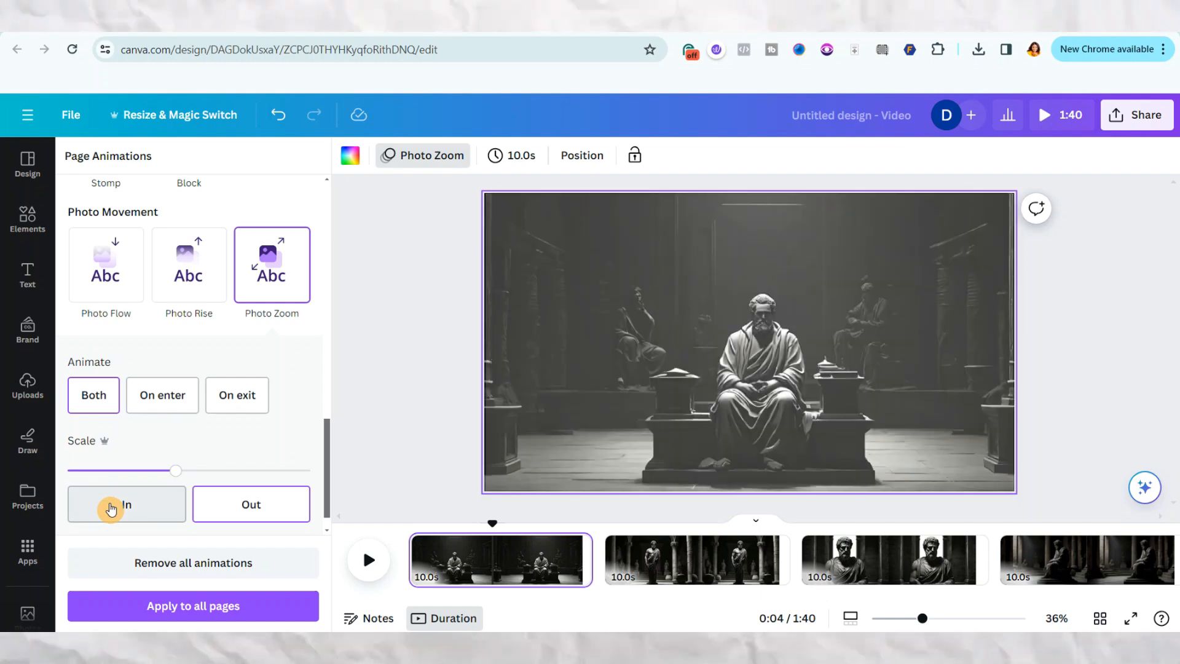
drag(145, 471, 87, 472)
scroll(305, 511, down, 1)
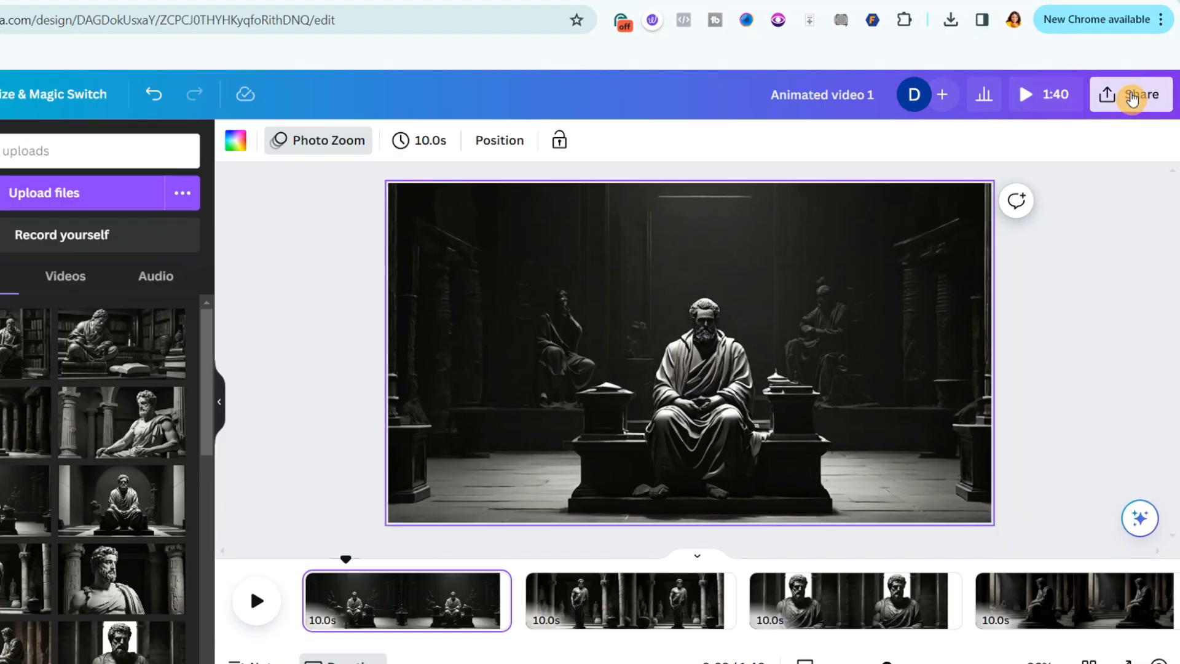
Download only page 1 of the design as an MP4 video at 1080p (HD)
click(1139, 118)
click(1111, 541)
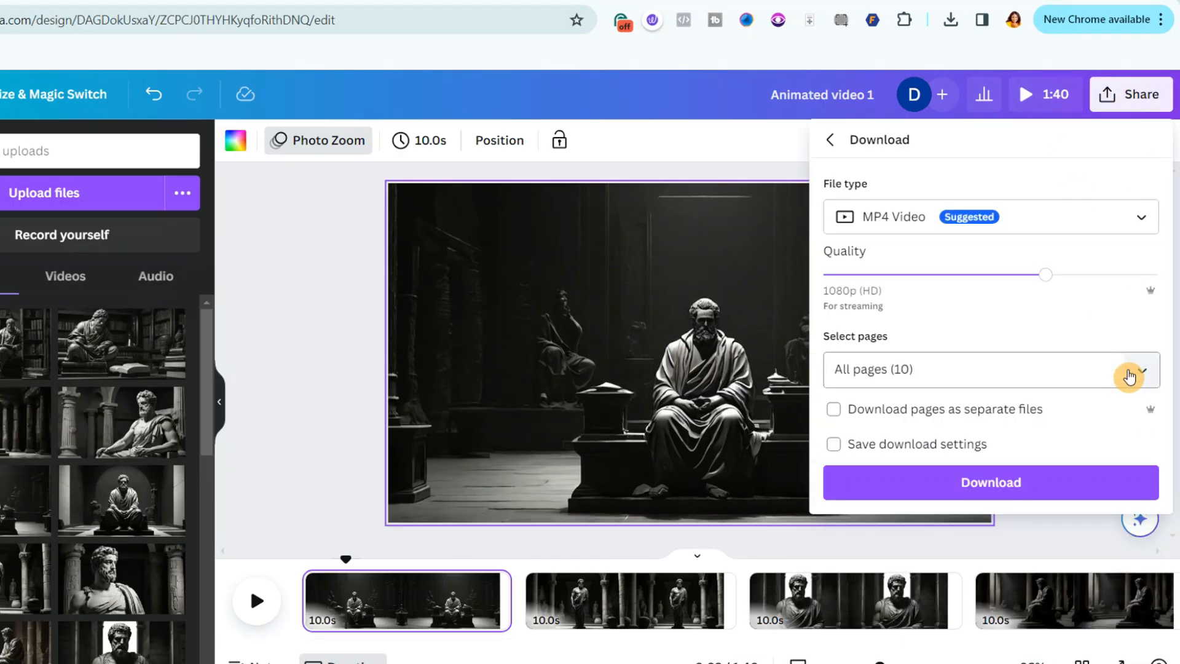
click(1133, 371)
click(1095, 151)
click(991, 333)
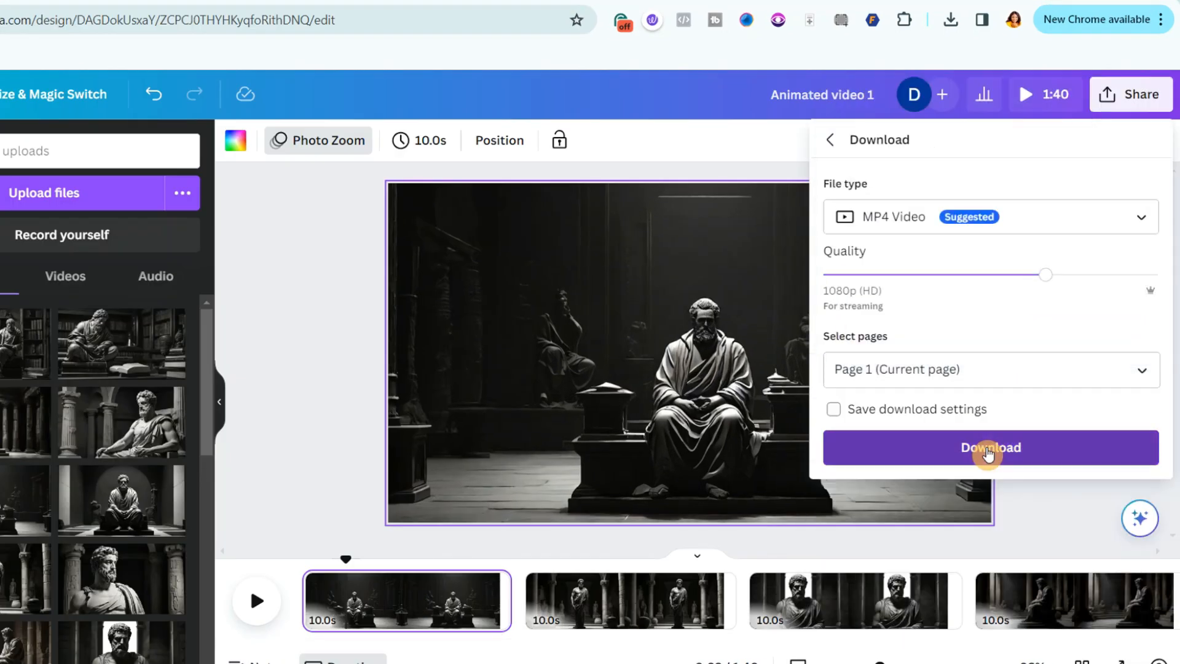
click(987, 448)
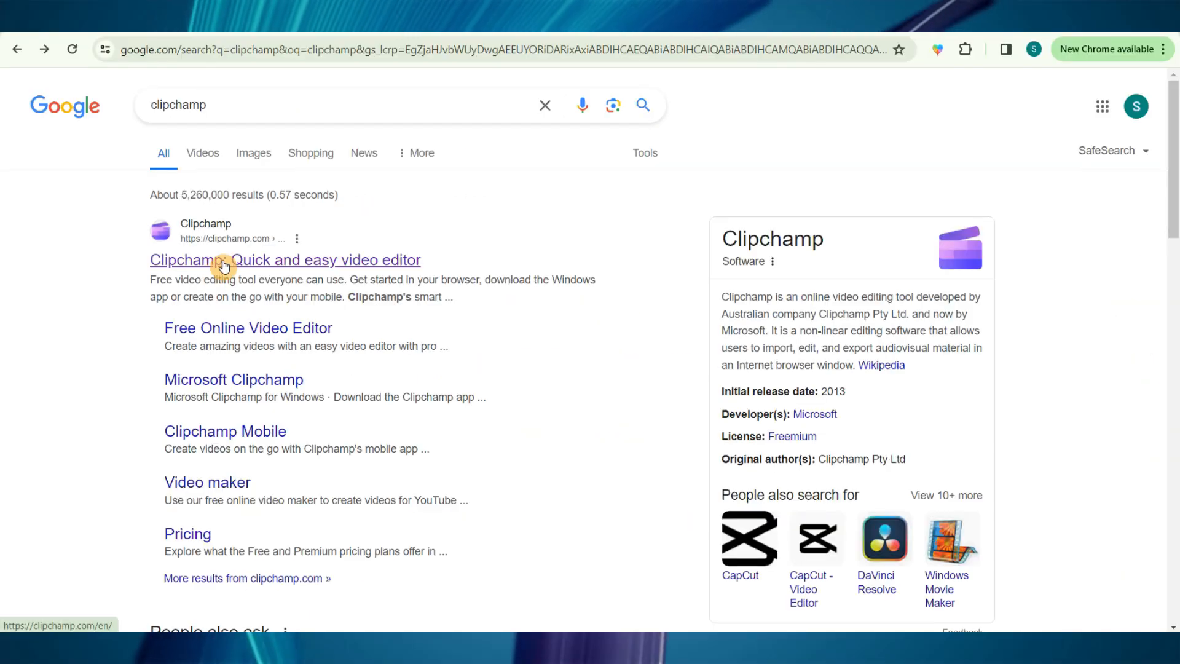
Open the Clipchamp website from the Google results and look through the features on its home page
click(222, 270)
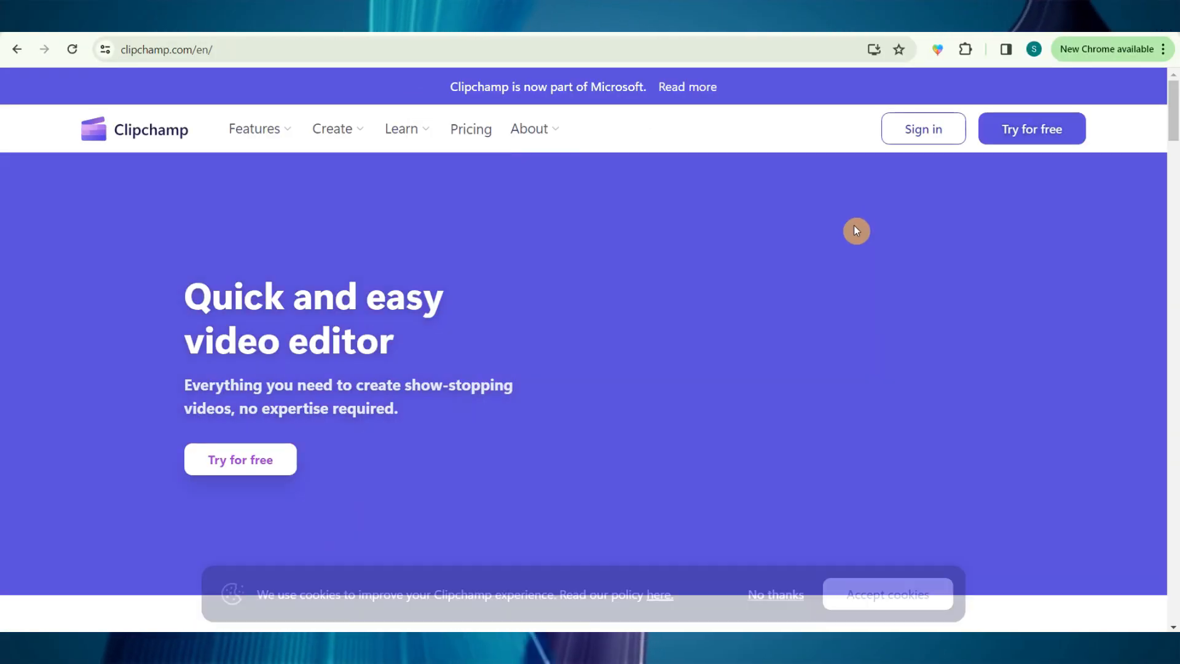
scroll(565, 265, down, 15)
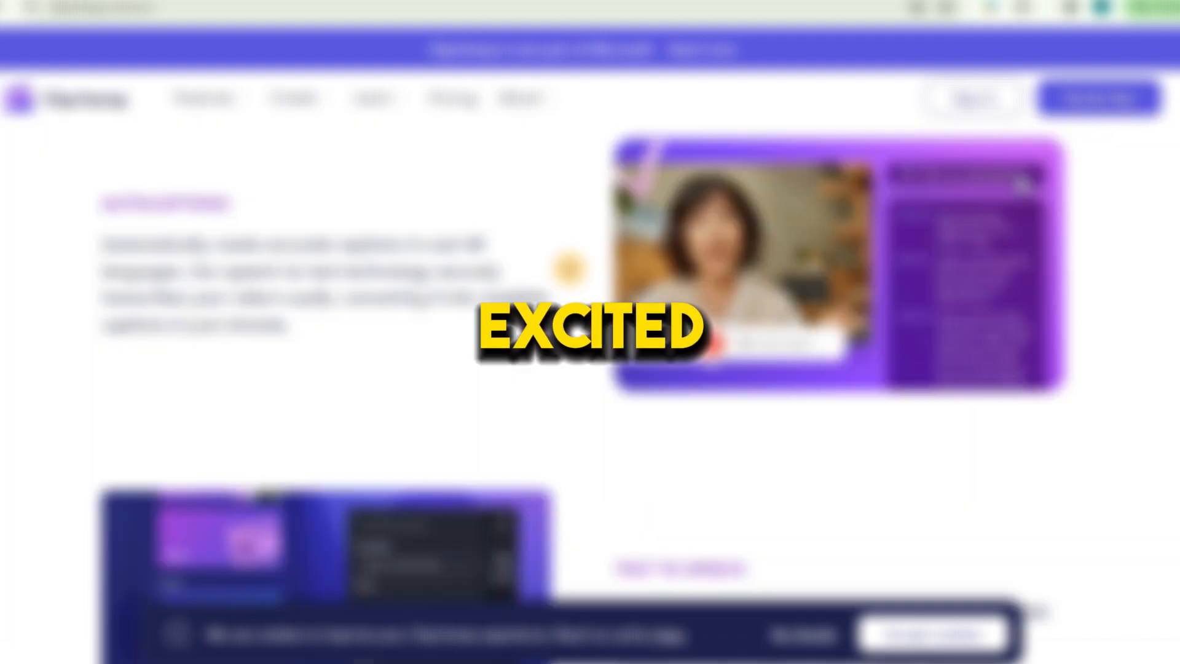
scroll(575, 277, down, 9)
scroll(576, 296, up, 20)
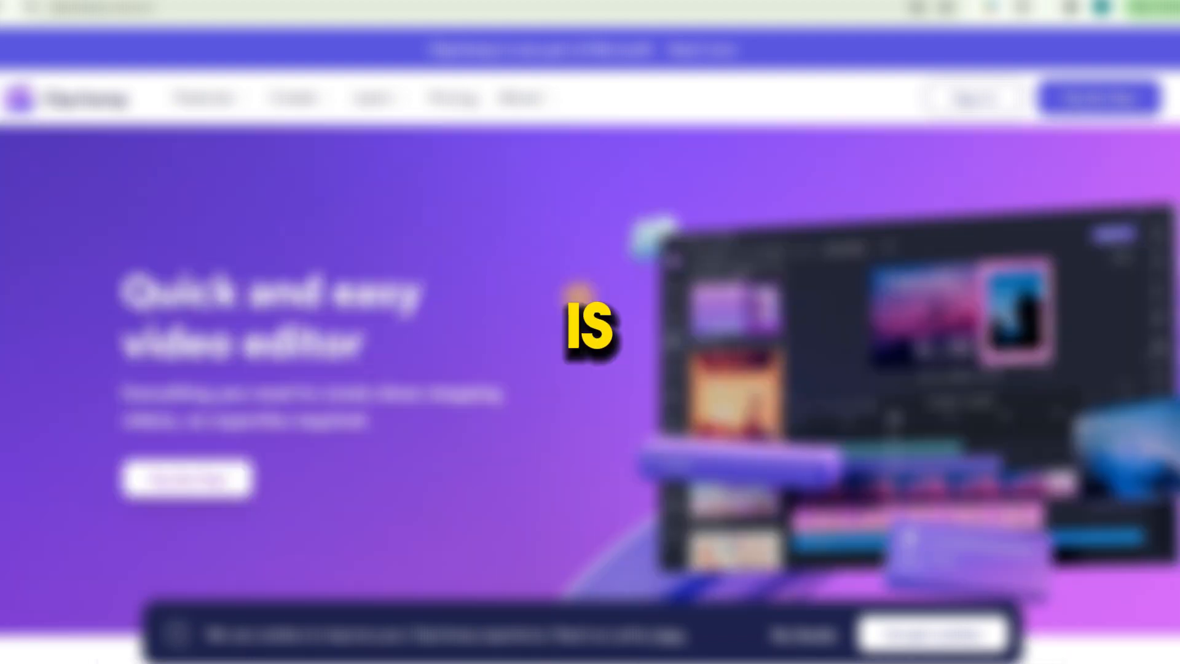
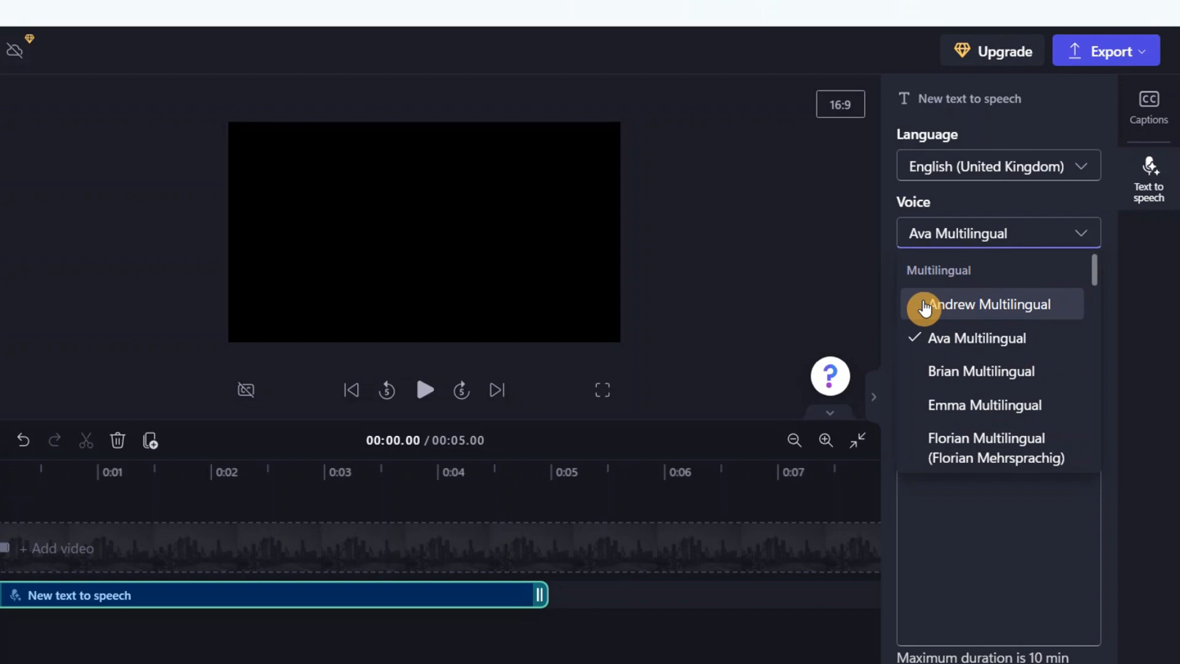
Set the text-to-speech voice to Andrew Multilingual with a Medium vocal pitch
click(925, 305)
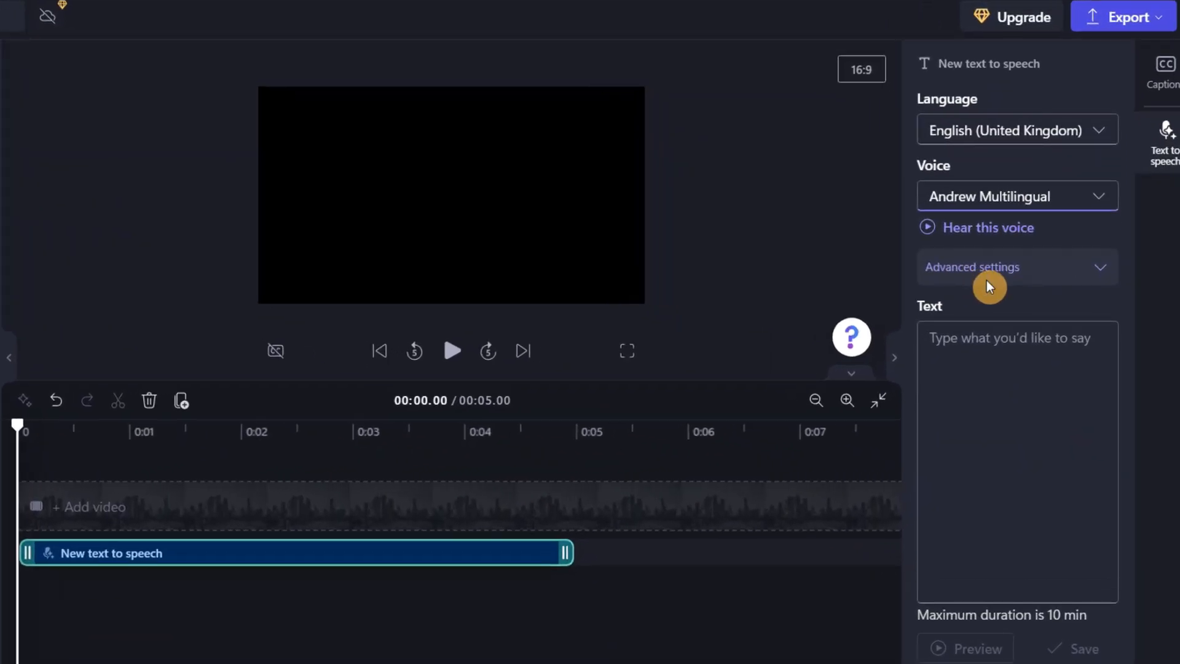
click(1097, 270)
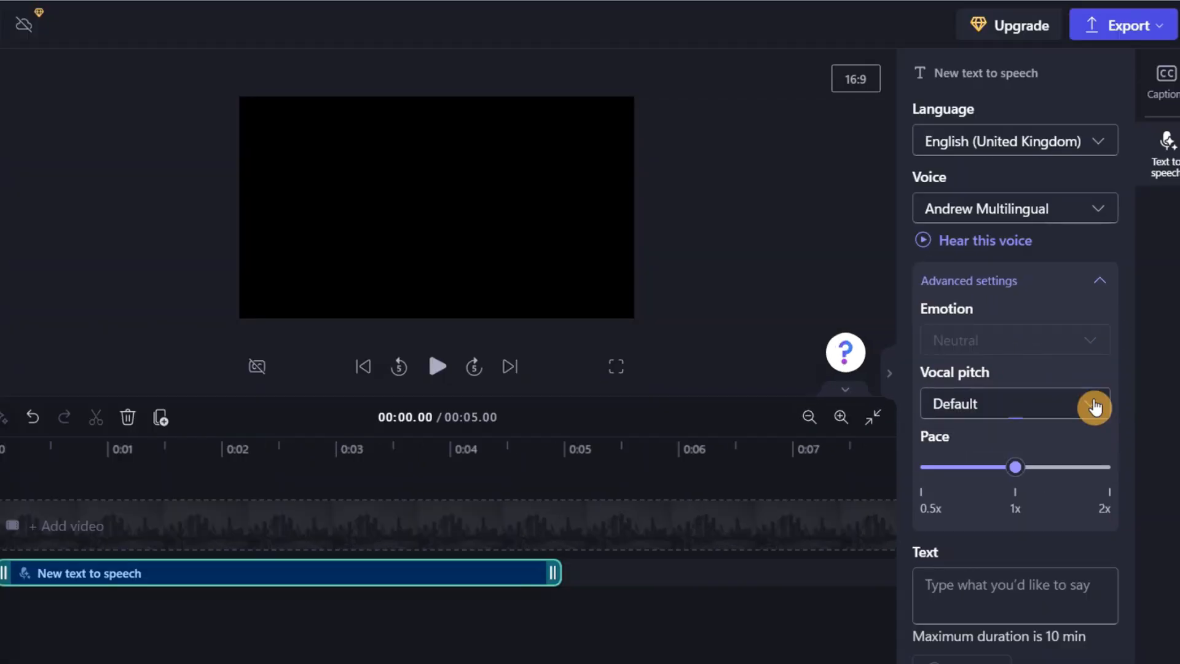
click(1094, 406)
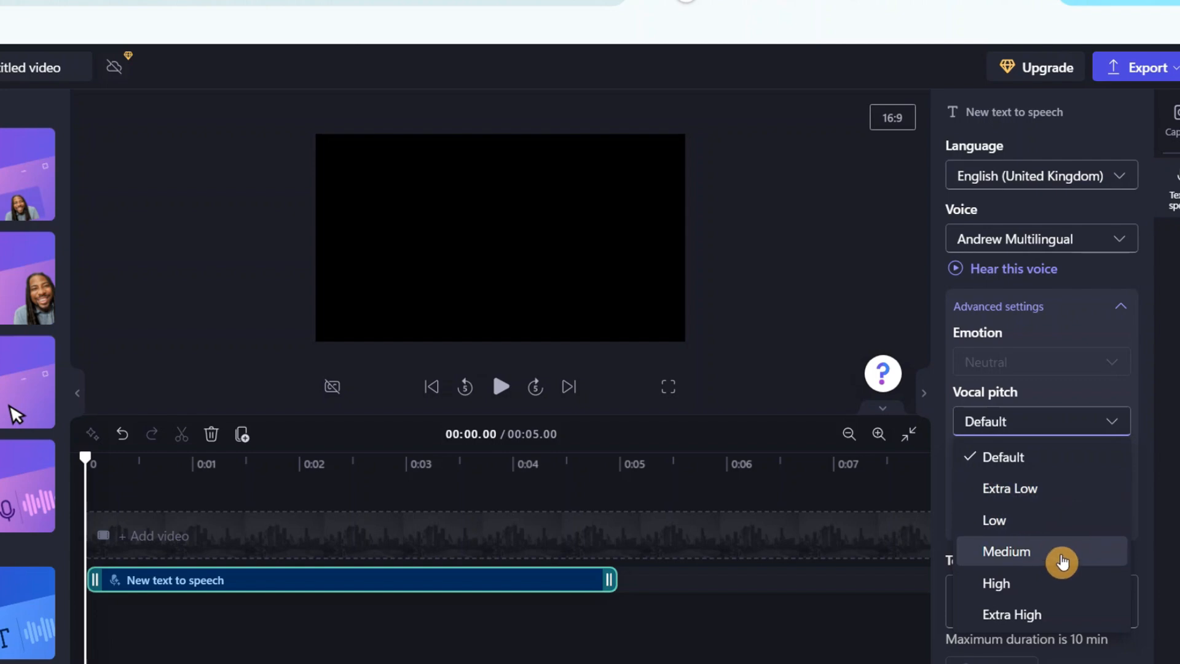
click(1062, 556)
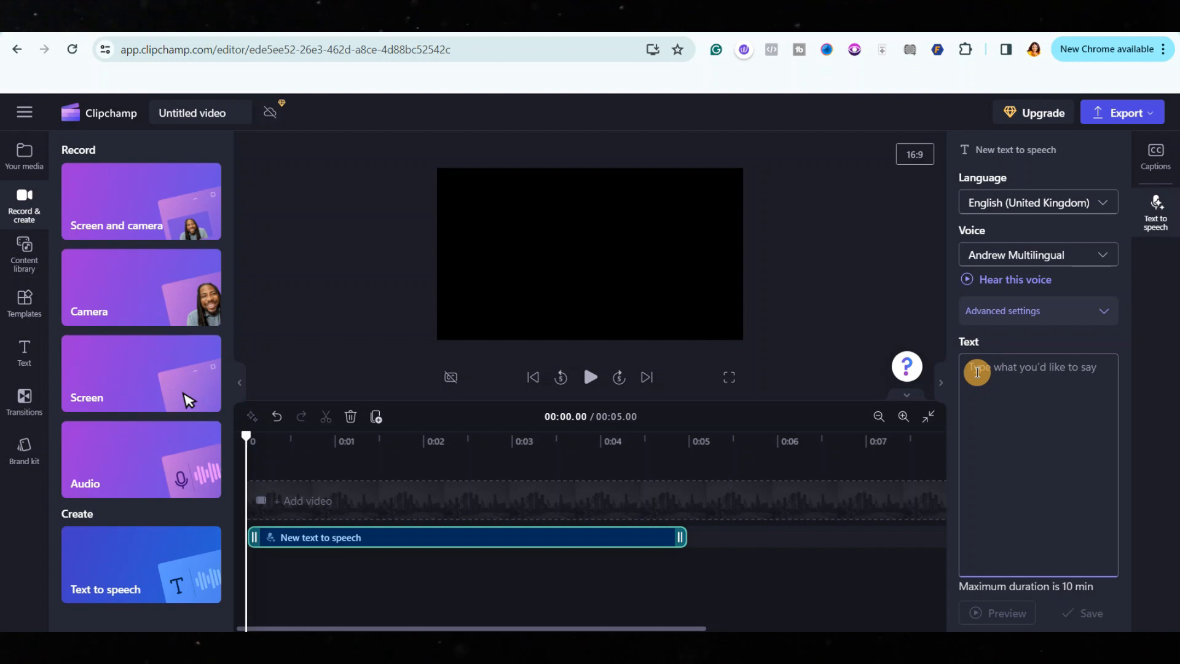
Paste the Stoic script as the text-to-speech text and save it as a voiceover on the timeline
key(ctrl+v)
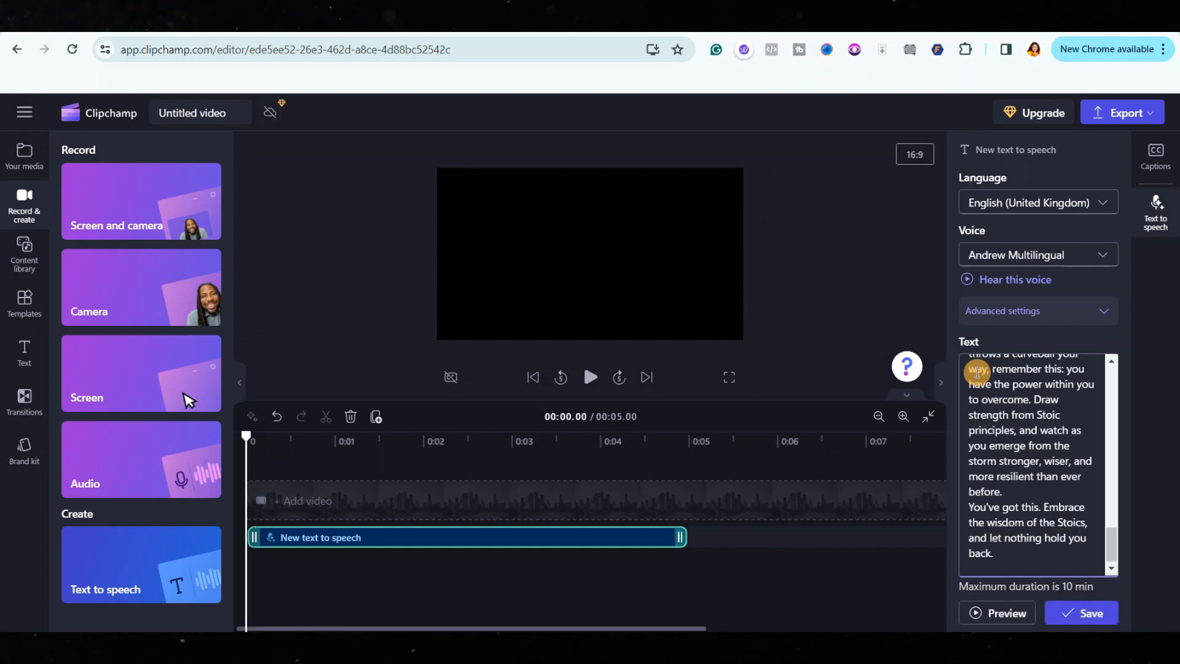
click(1085, 613)
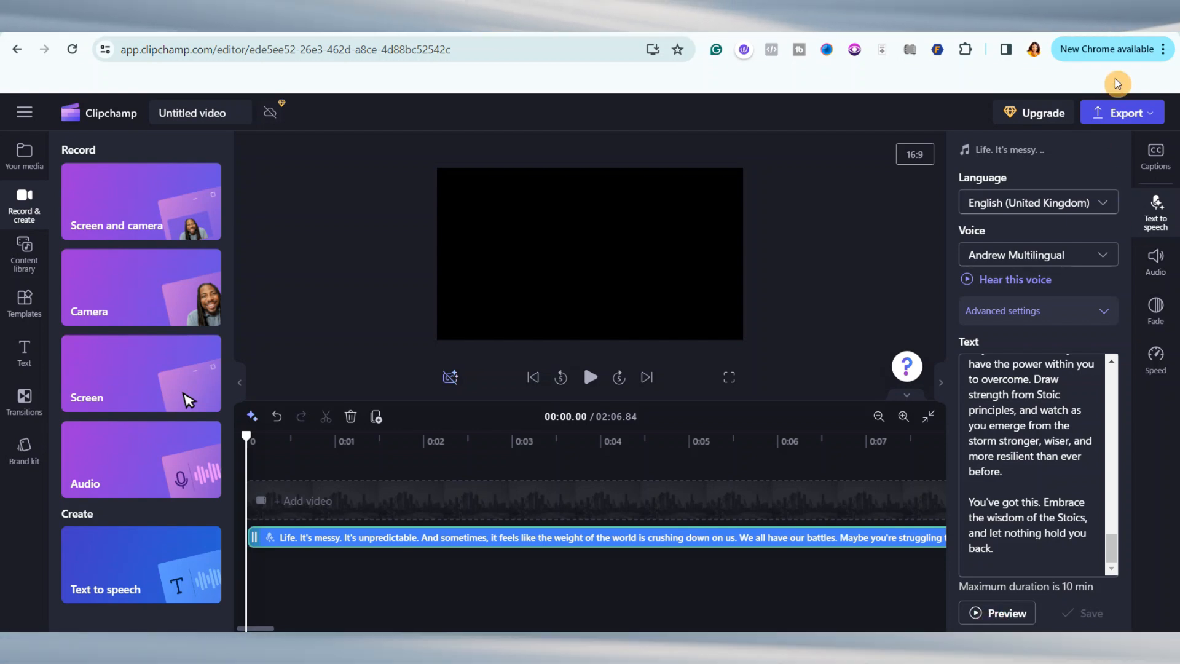
Export the voiceover project at 1080p and title the video "Stoic wisdom for overcoming adversity"
click(1134, 115)
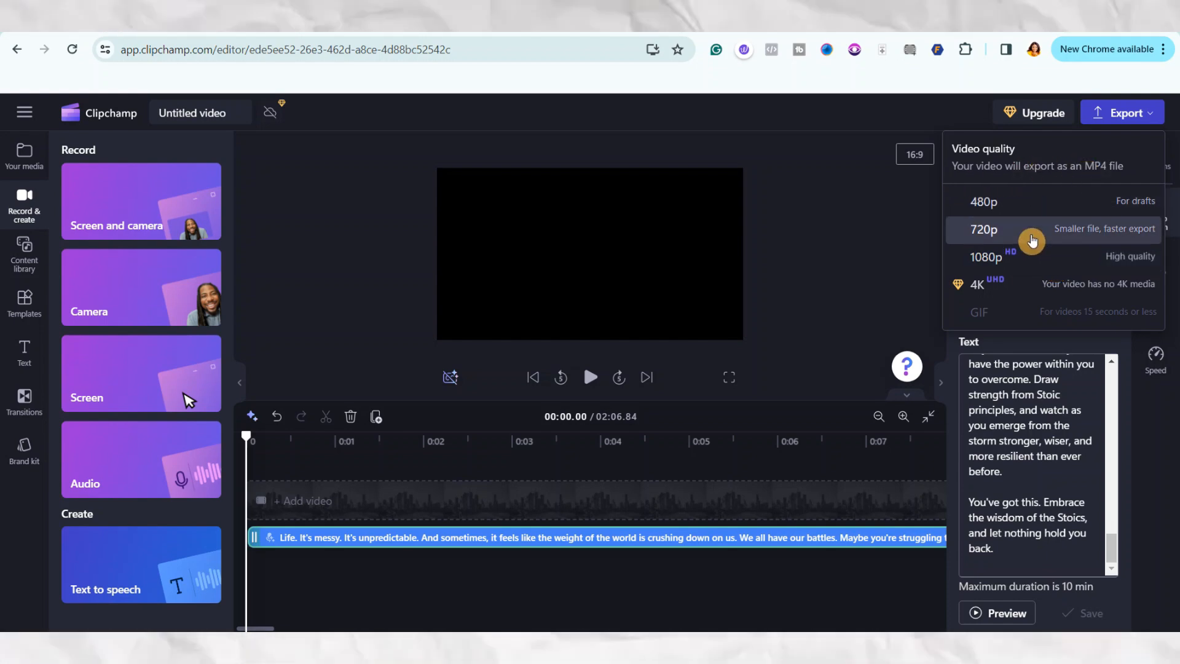
click(1057, 264)
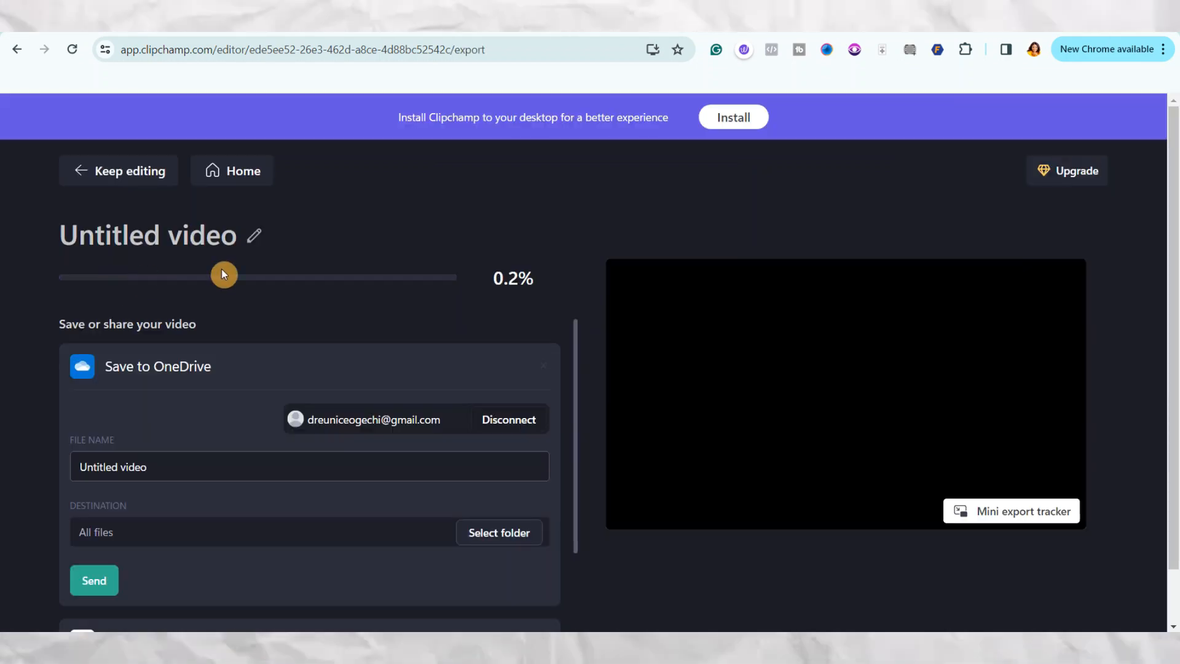
click(87, 464)
triple_click(73, 464)
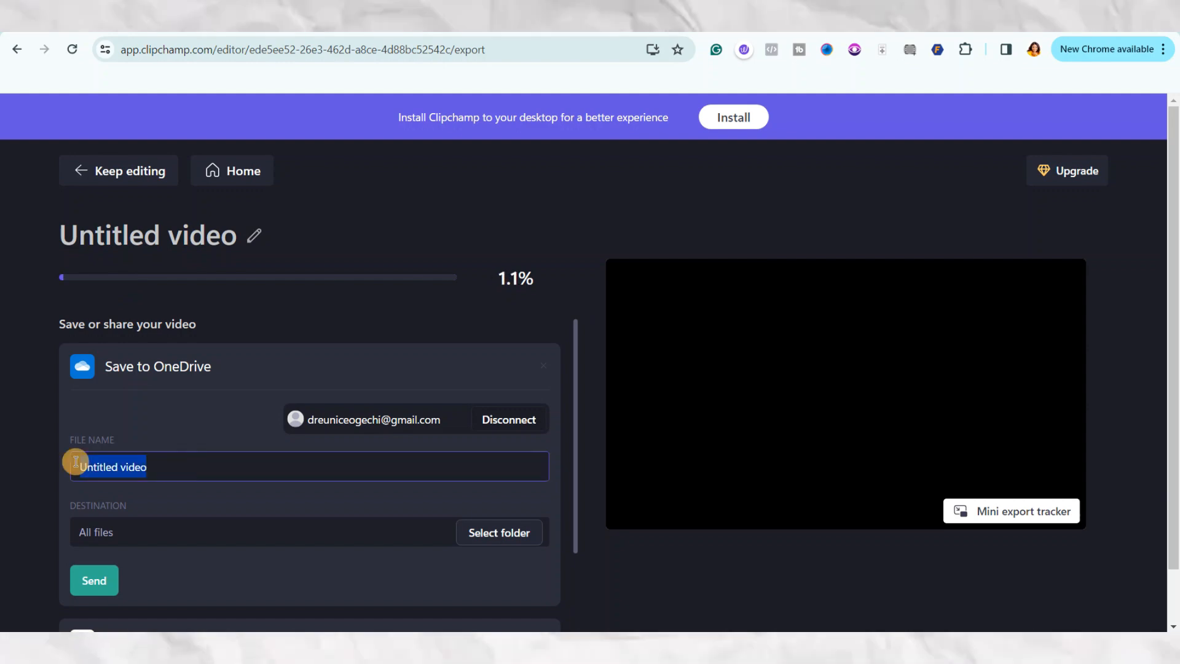
click(53, 236)
text(Stoic wisdom for overcoming ad)
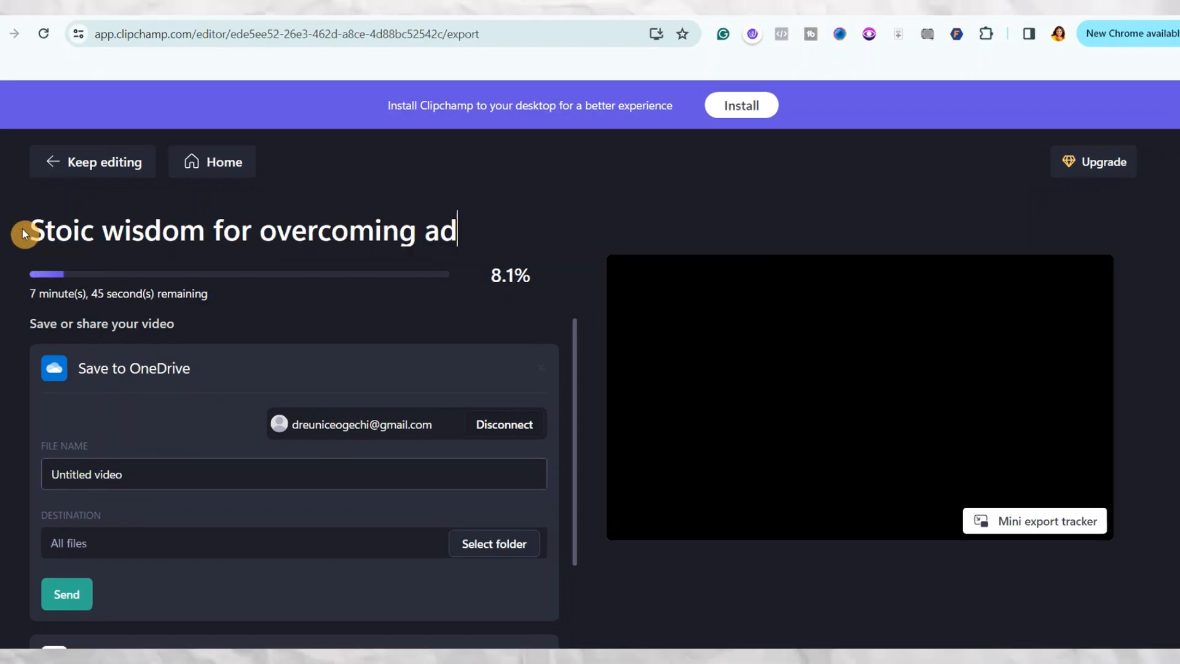
text(versity)
key(Return)
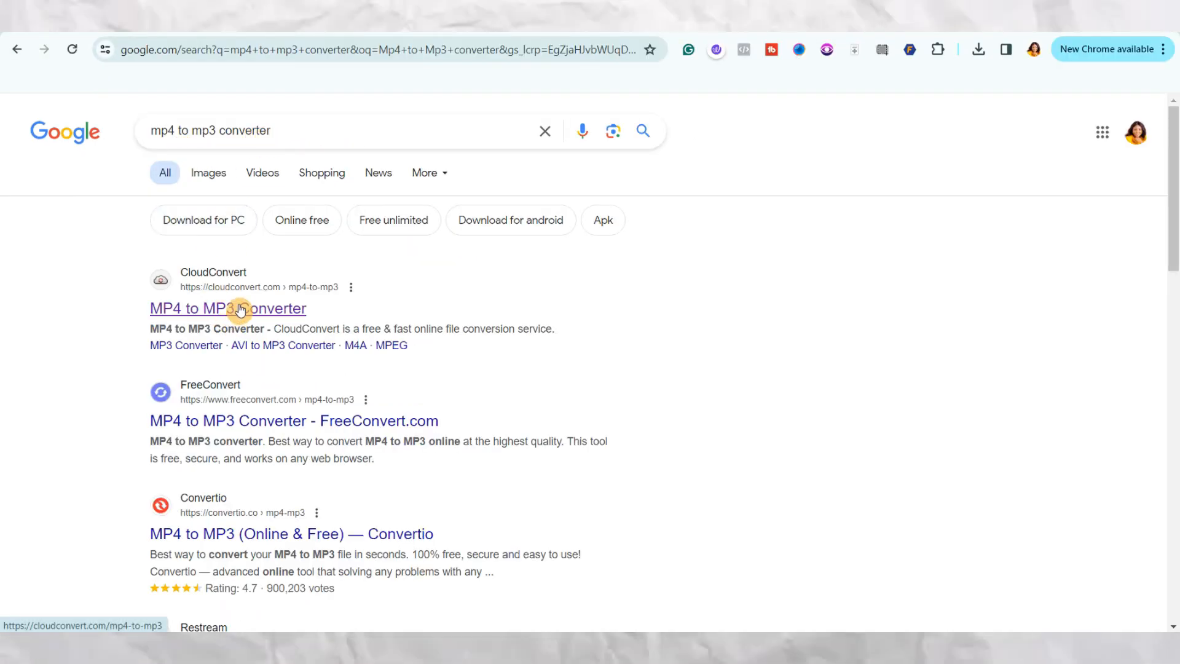
Open CloudConvert's MP4 to MP3 Converter from the Google results and look over its options
click(237, 307)
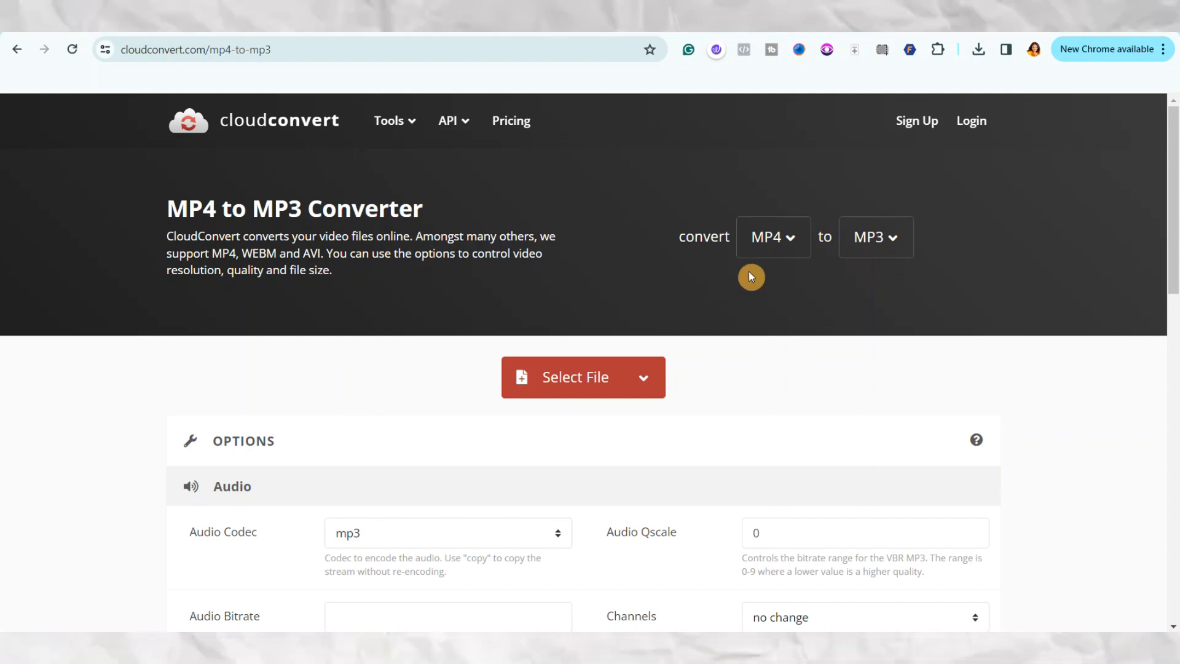
scroll(1048, 271, down, 10)
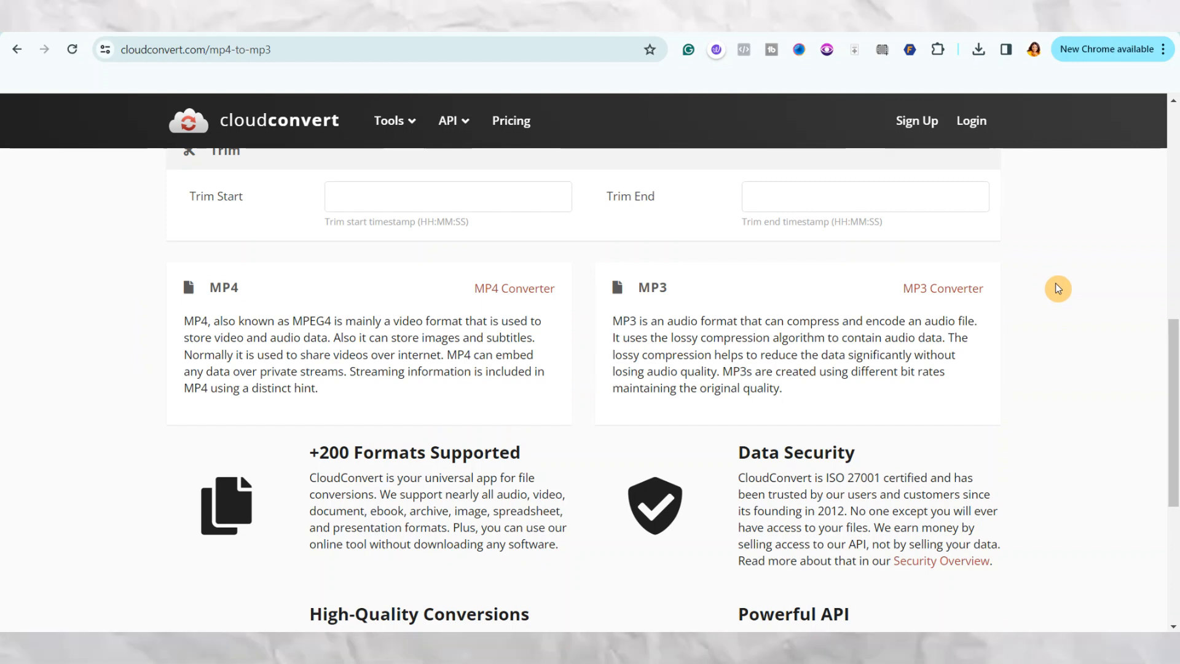
Upload "Stoic wisdom for overcoming adversity - Made with Clipchamp" from Downloads and convert it to MP3
scroll(1056, 284, up, 1)
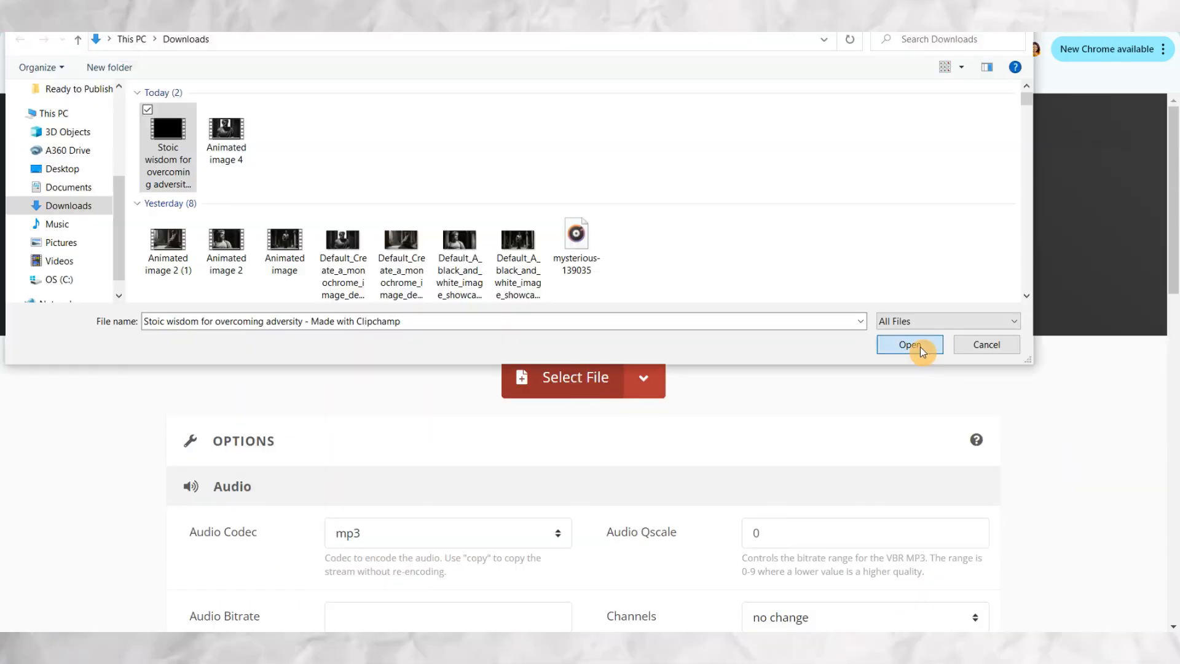
click(916, 344)
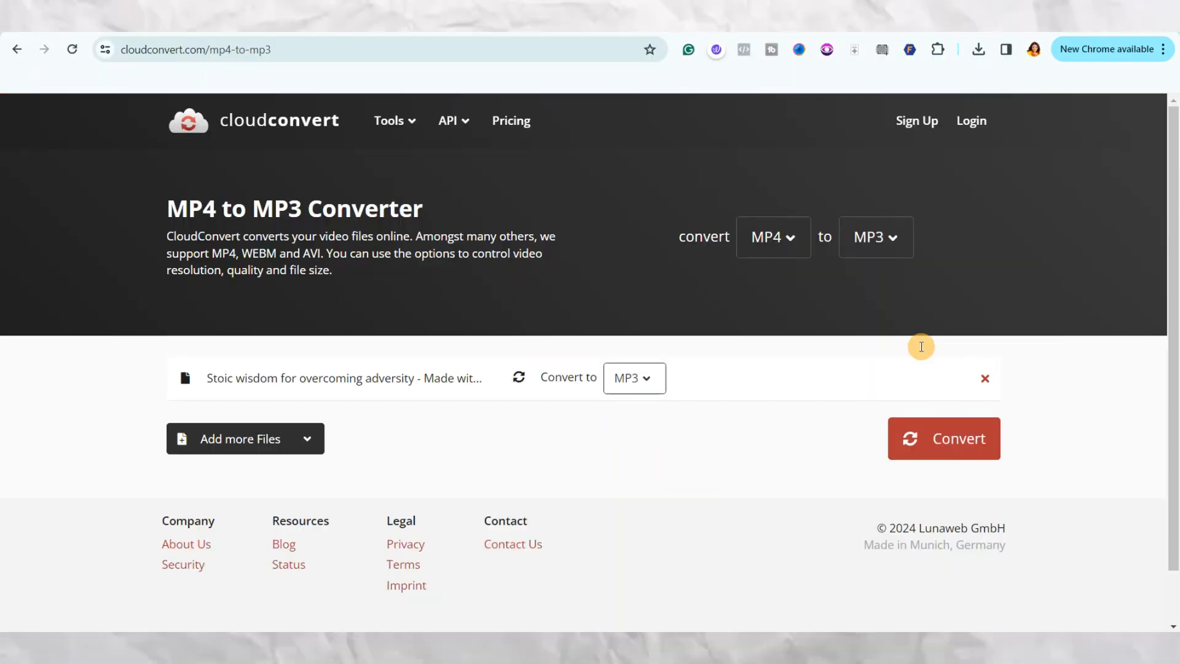
click(953, 445)
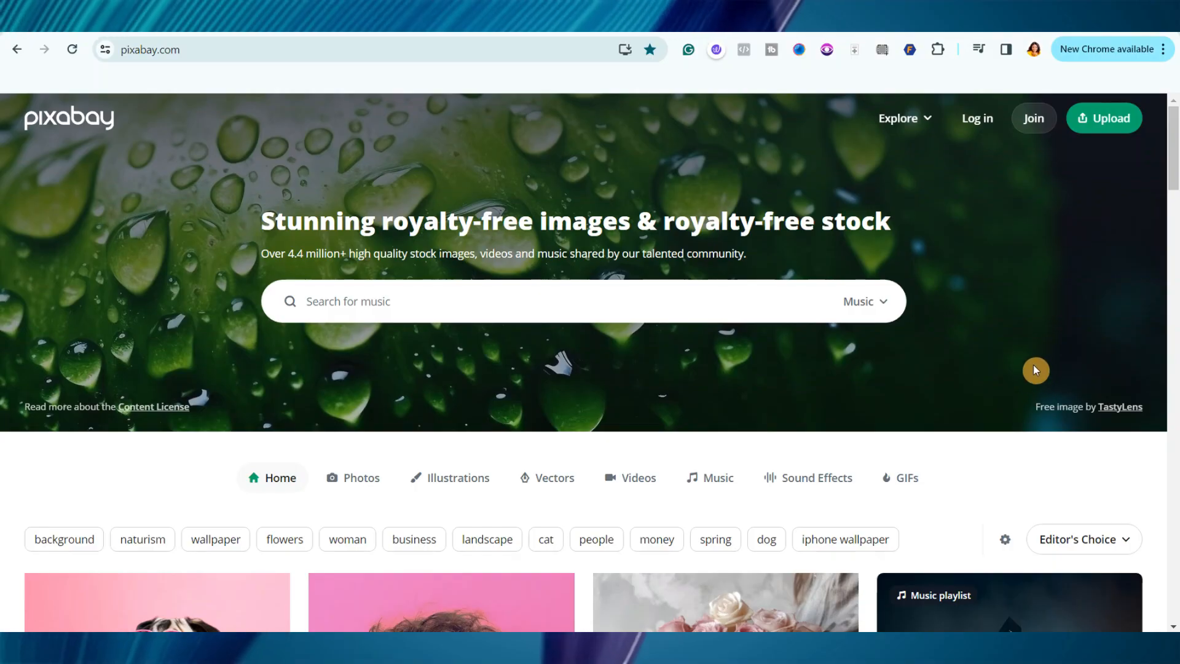
Search Pixabay's music for "ancient mysterious" and look through the royalty-free tracks
click(321, 300)
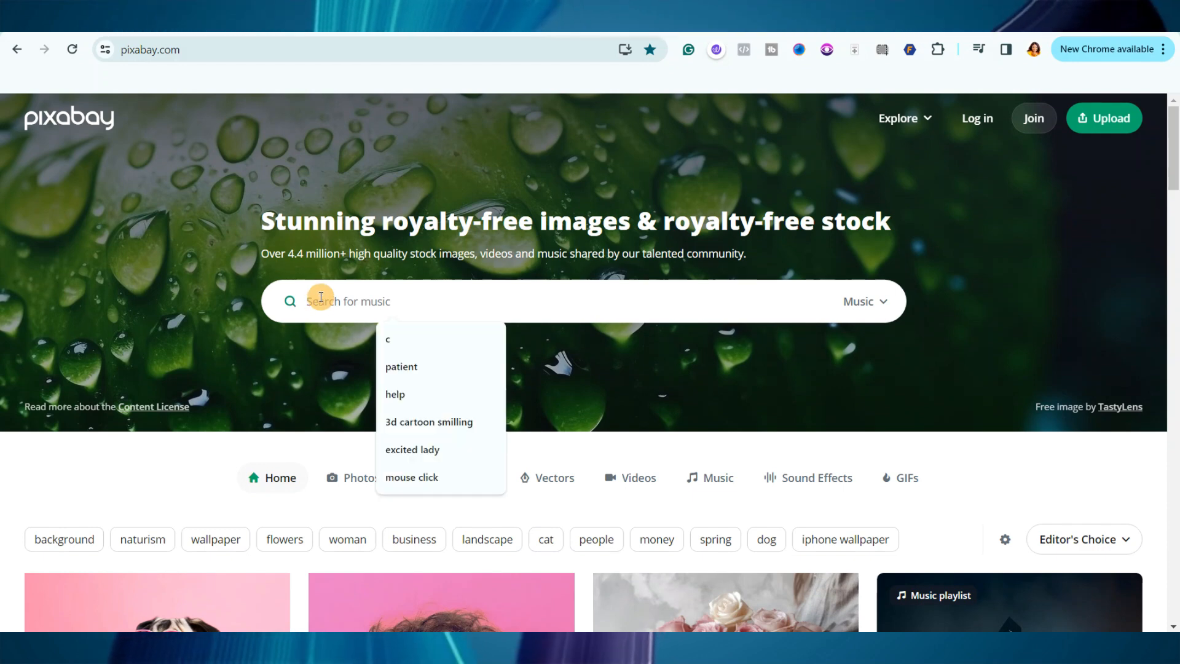
text(ancient mysterious)
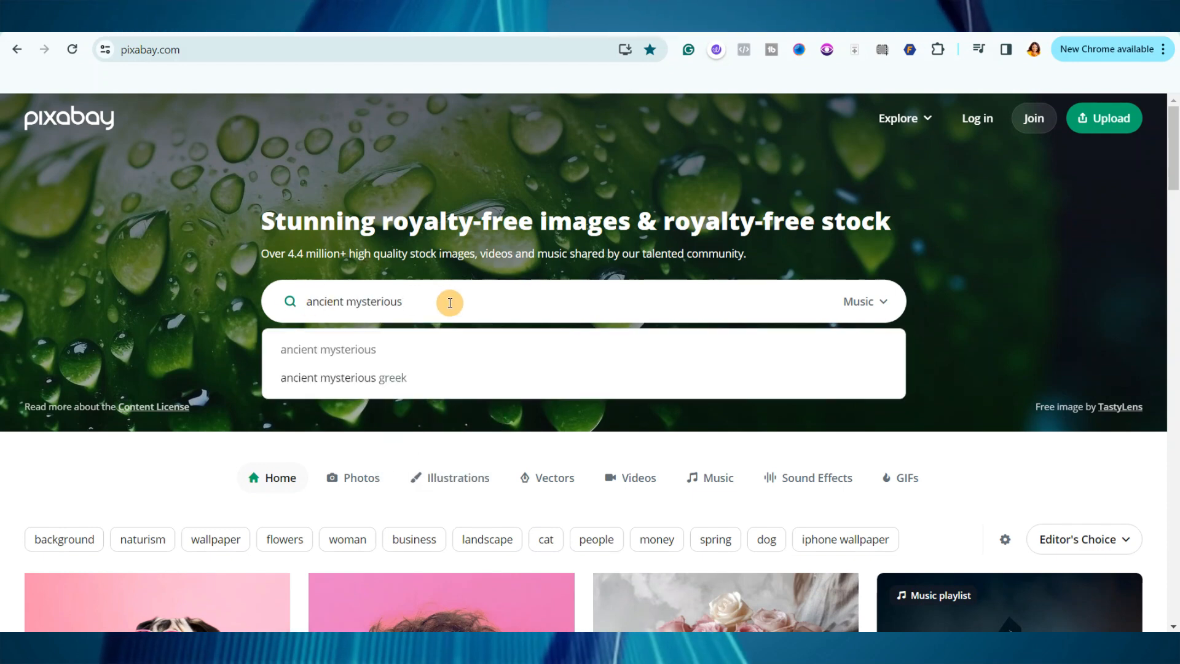
key(Return)
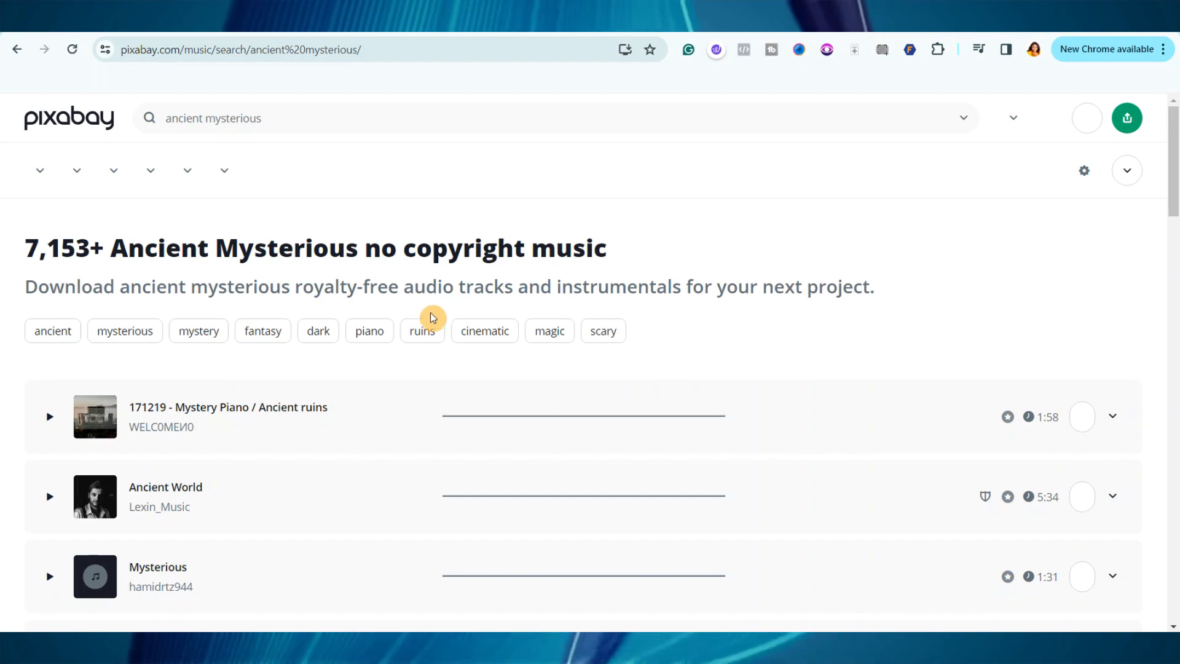
scroll(552, 295, down, 15)
scroll(558, 274, up, 10)
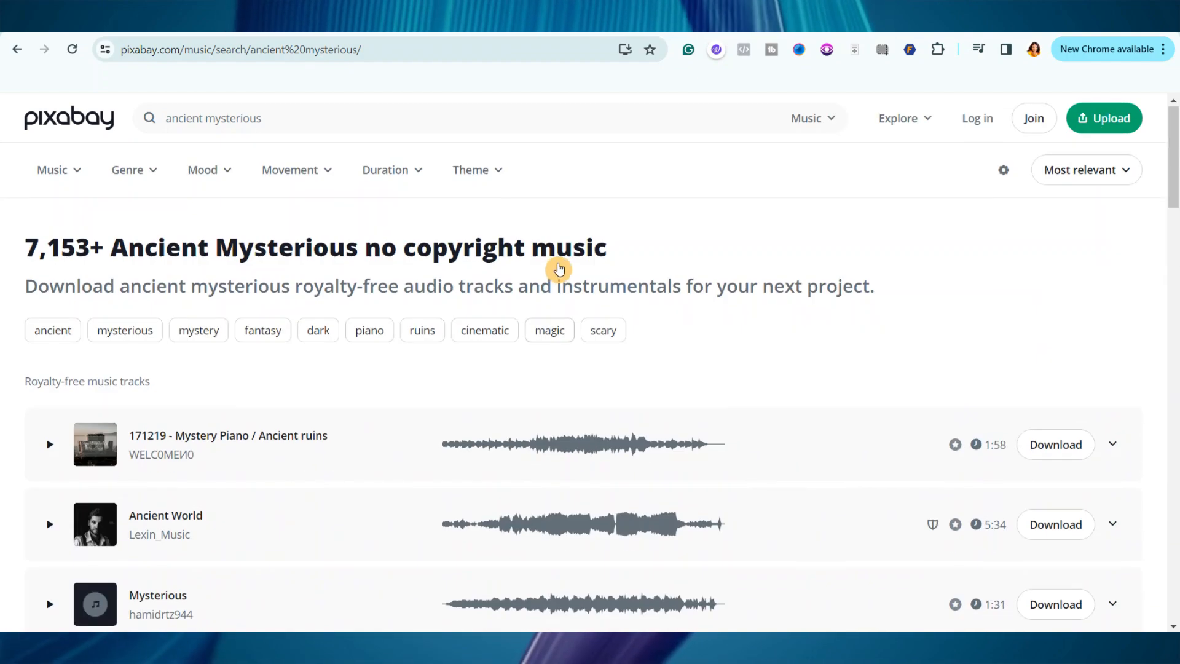
scroll(718, 289, down, 2)
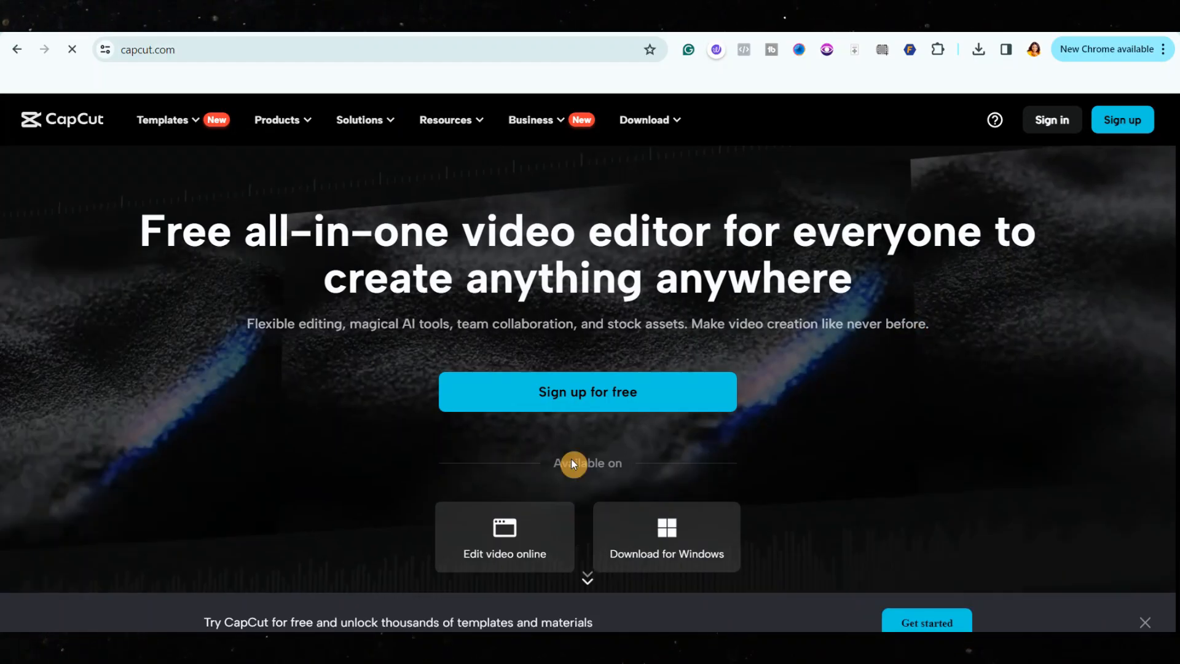
Look over the CapCut website and open the CapCut desktop app
scroll(827, 445, down, 5)
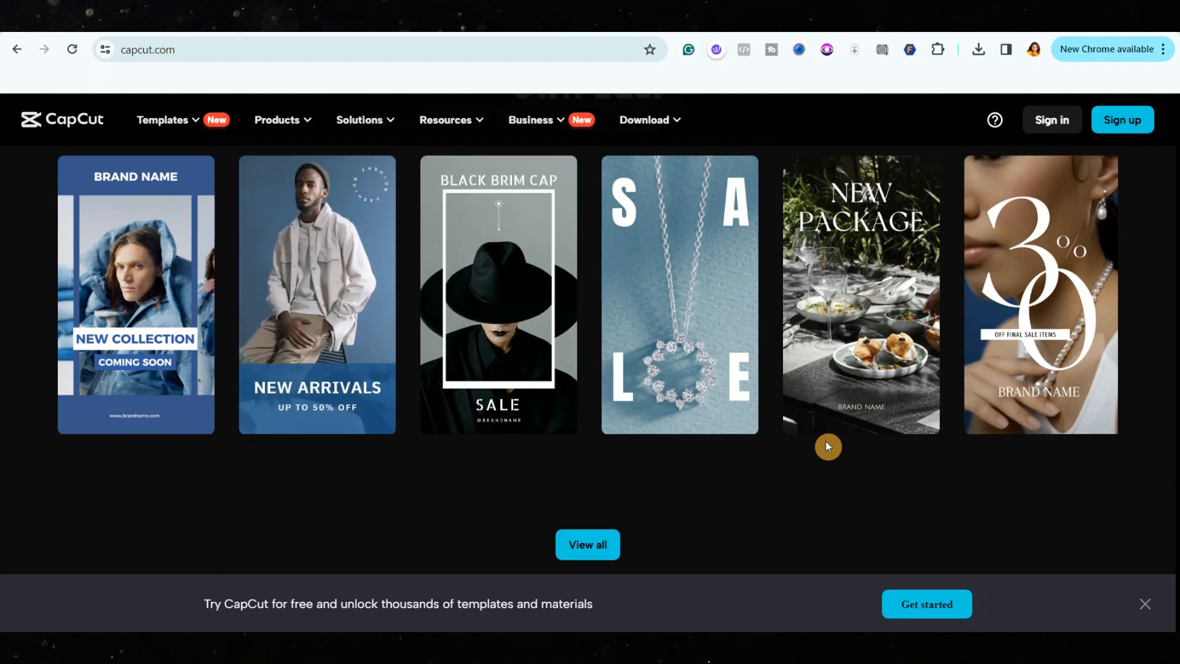
scroll(827, 446, up, 3)
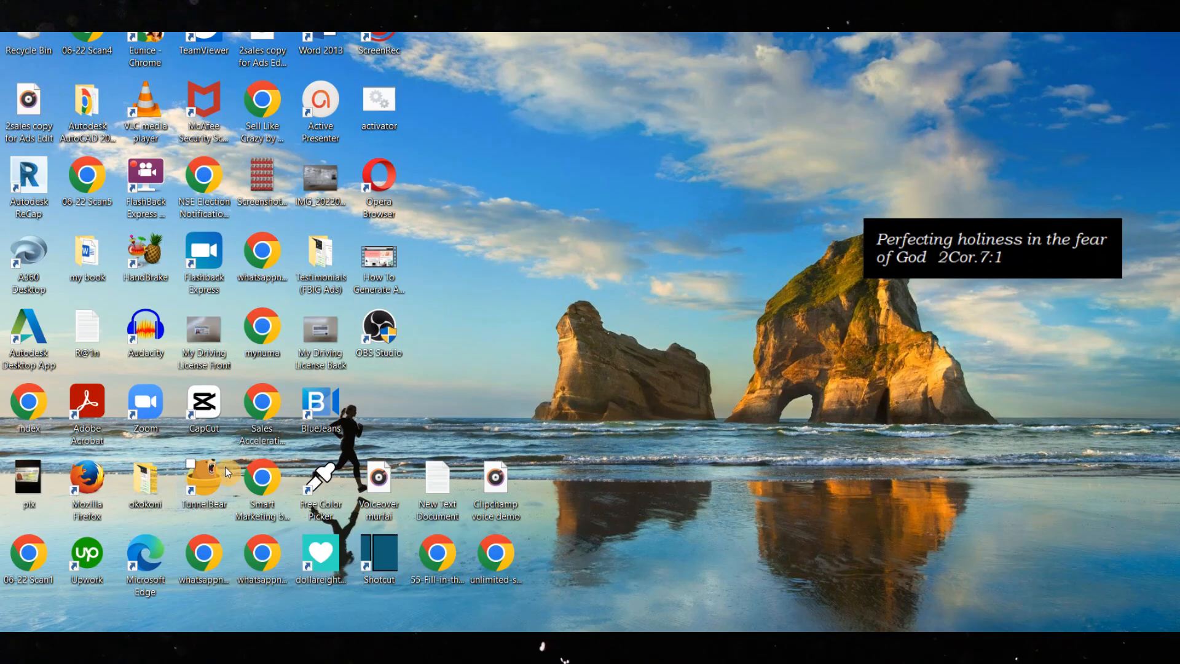
click(216, 429)
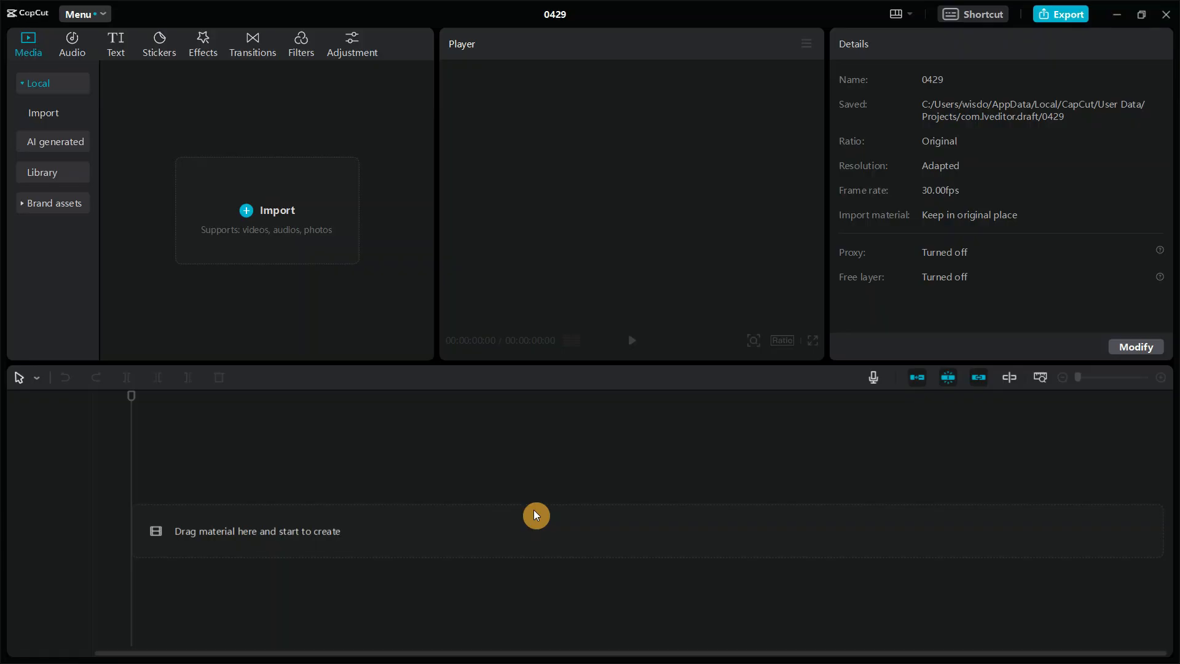
Set the new video project's aspect ratio to 16:9 and save the project settings
click(1135, 349)
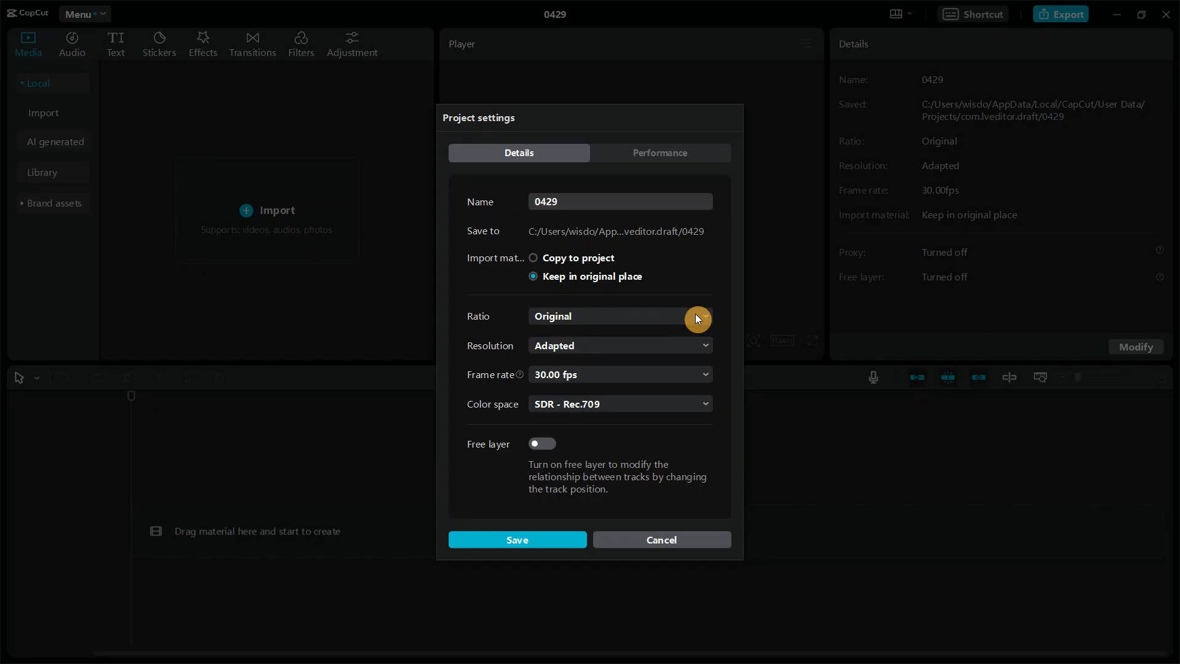
click(699, 313)
click(611, 357)
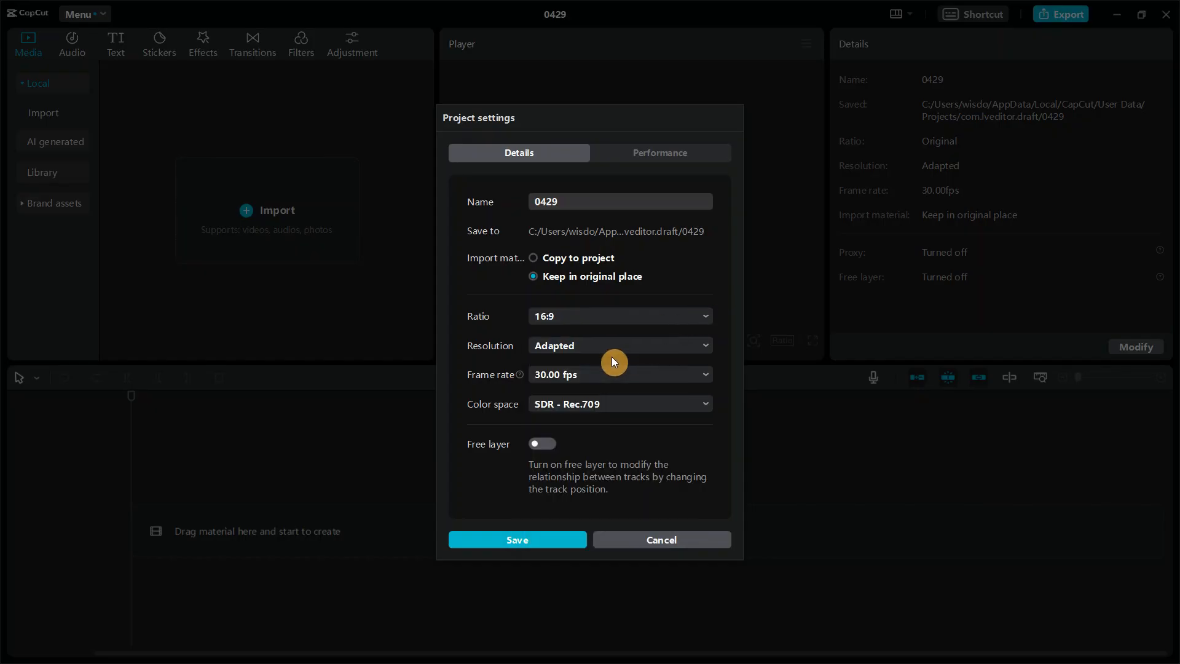
click(526, 542)
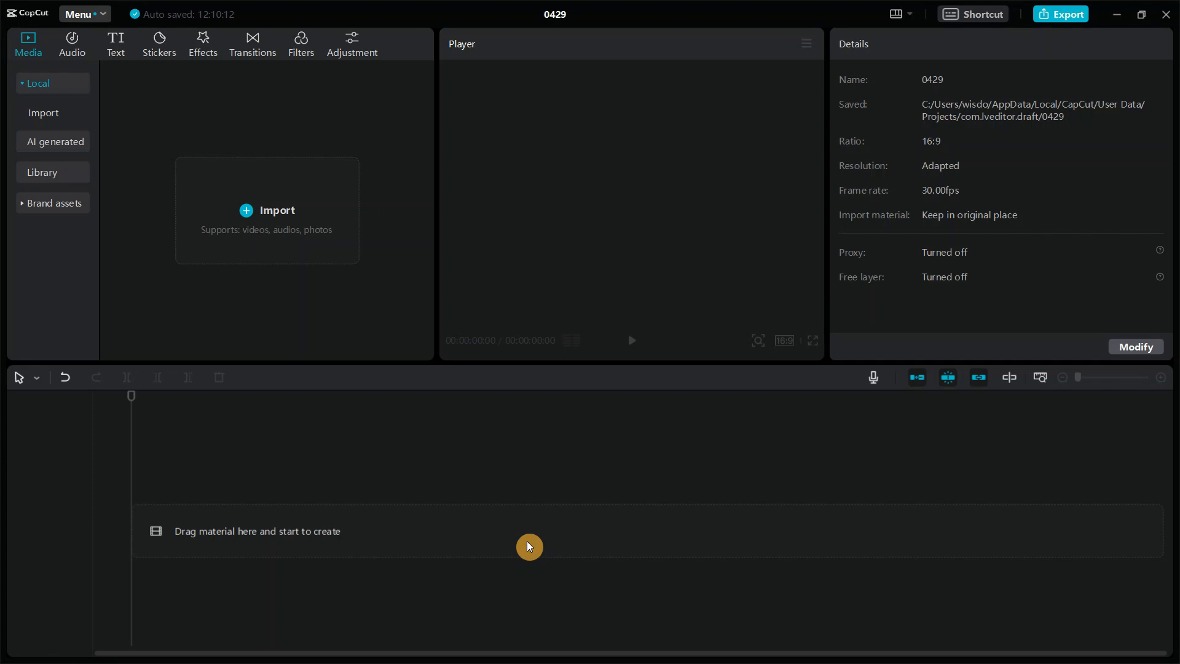
Import the animated video clips, Stoic voiceover MP3 and mysterious music MP3, and place the voiceover on the timeline
click(249, 214)
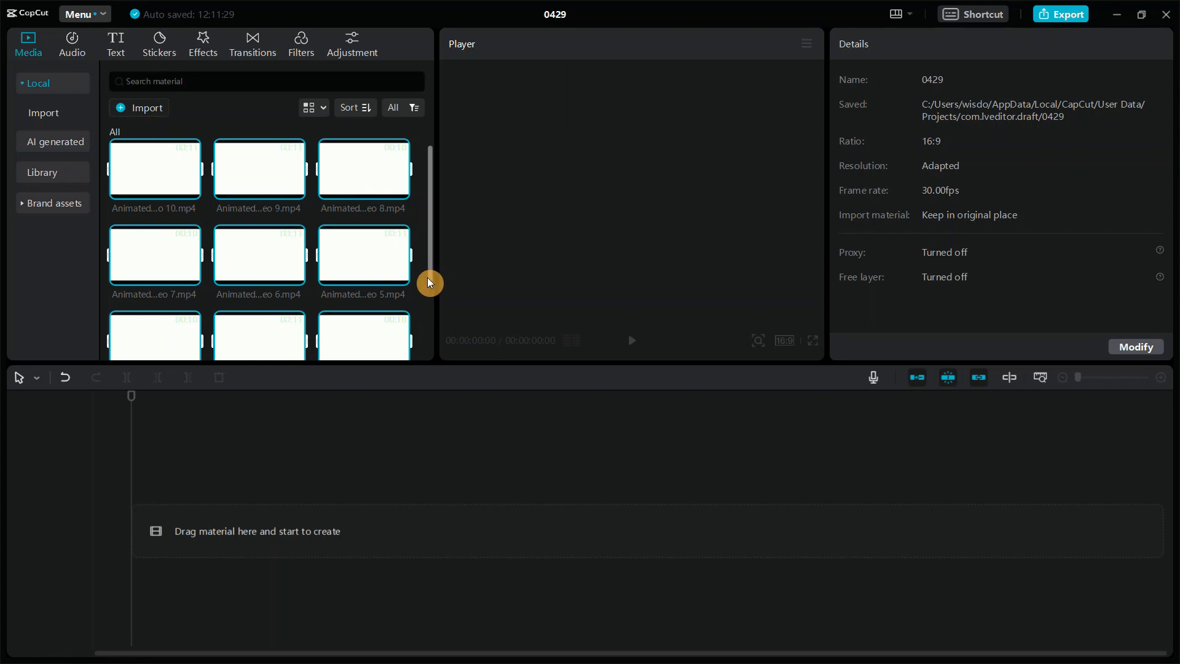
scroll(430, 282, down, 3)
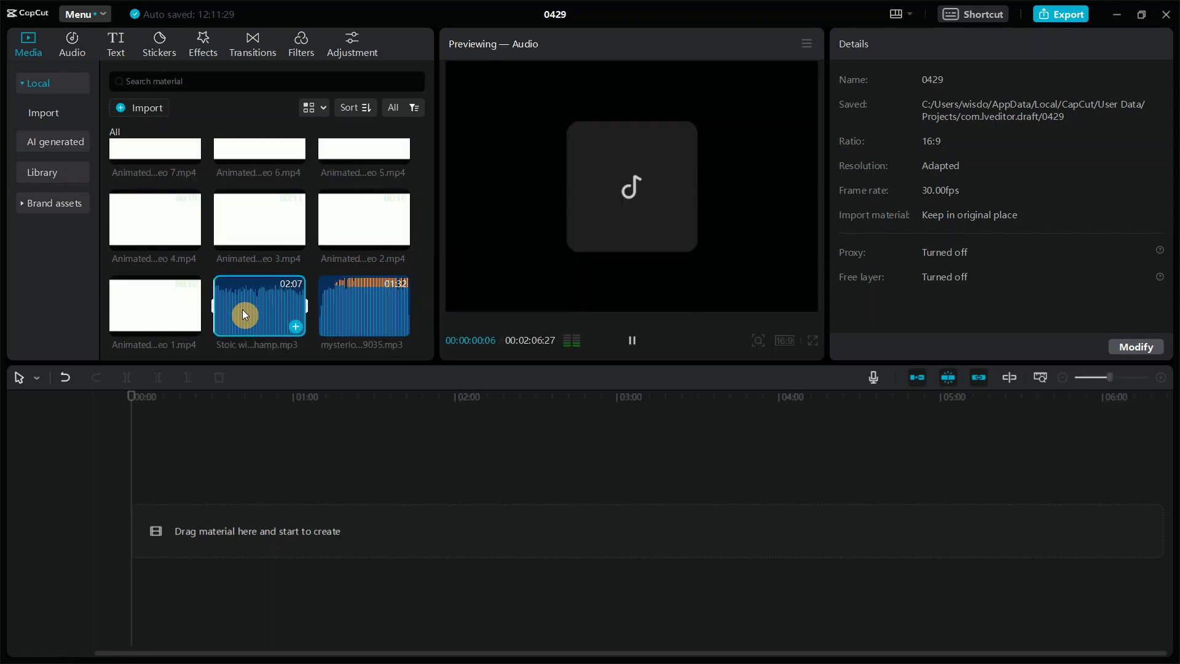
drag(242, 311, 154, 530)
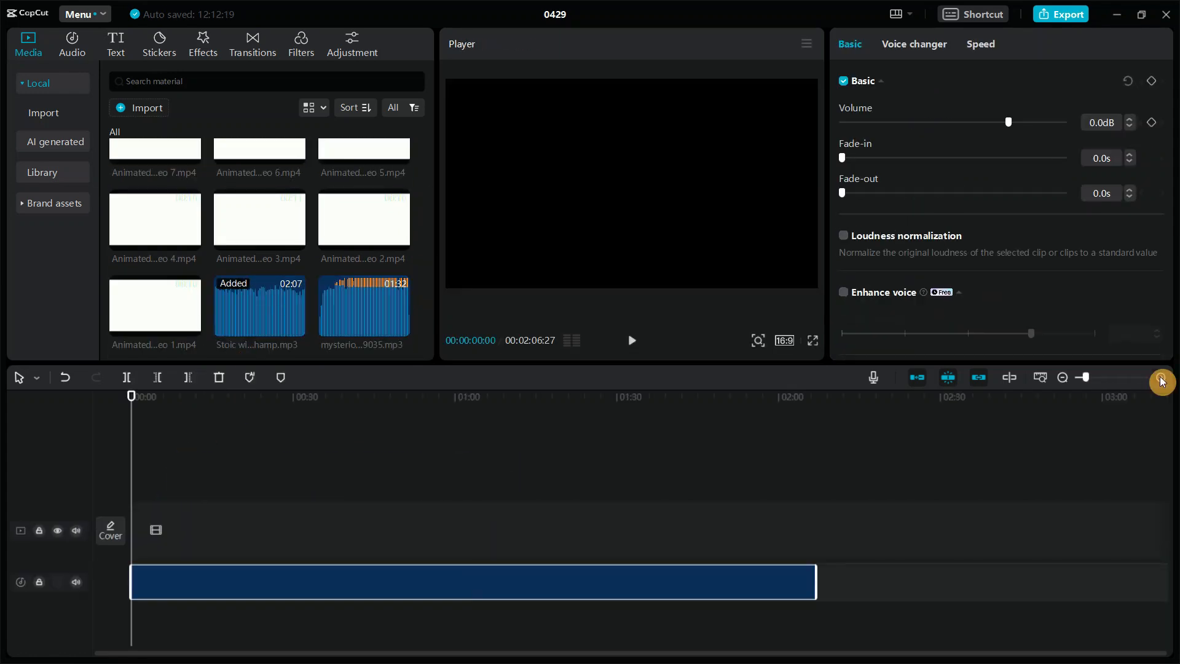
Split the voiceover at the start and end of its first pause between spoken words, from 00:00:00:20
click(1160, 377)
click(1160, 377)
click(1160, 377)
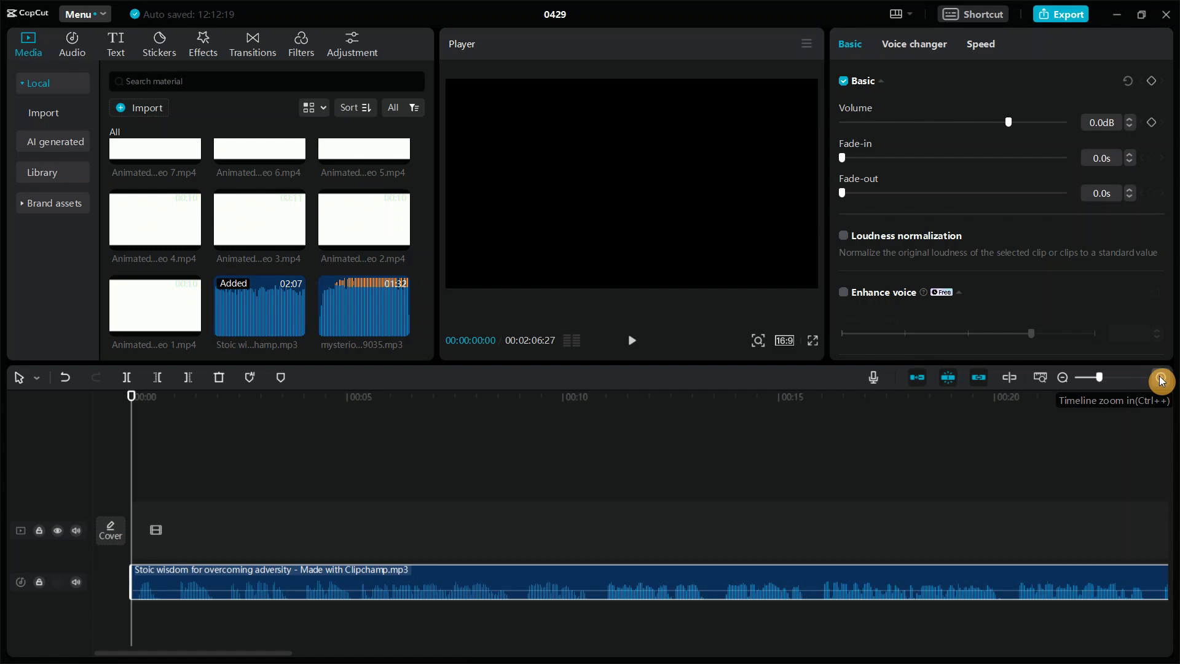
click(1160, 377)
click(193, 435)
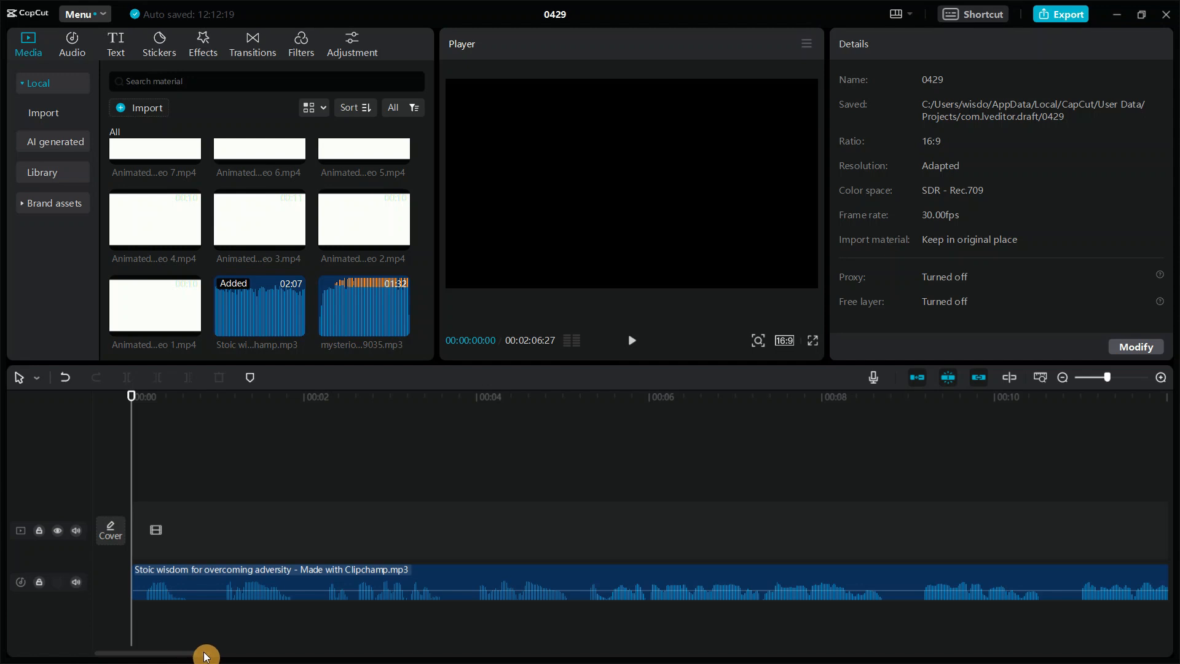
drag(206, 656, 282, 635)
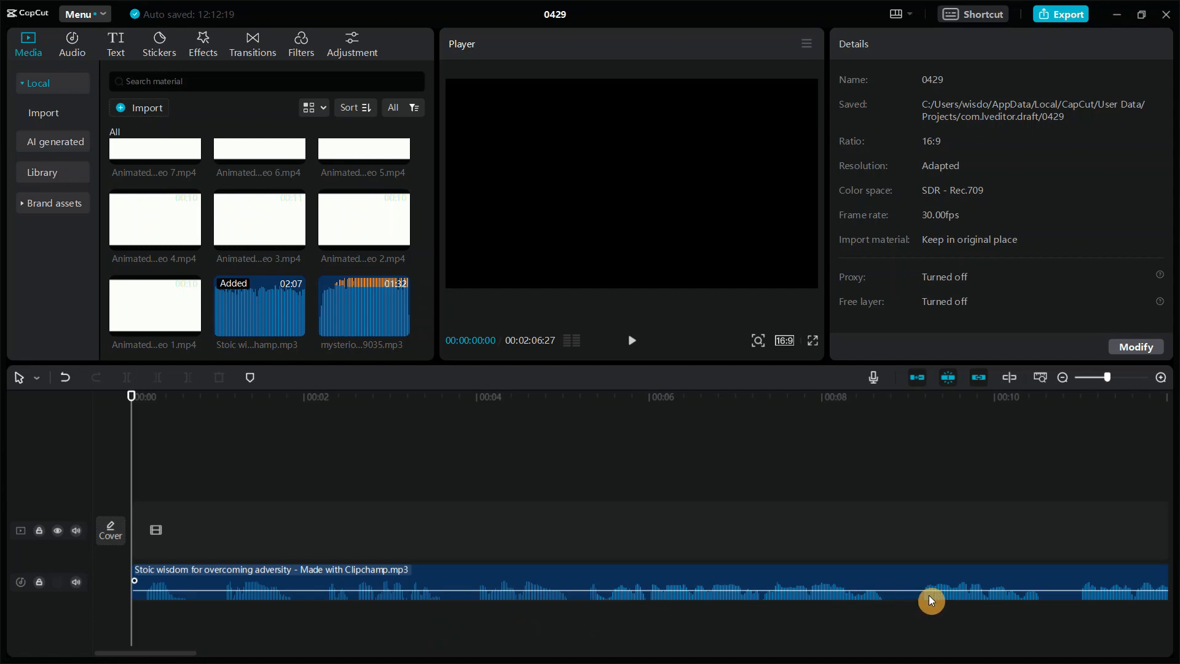
click(1058, 599)
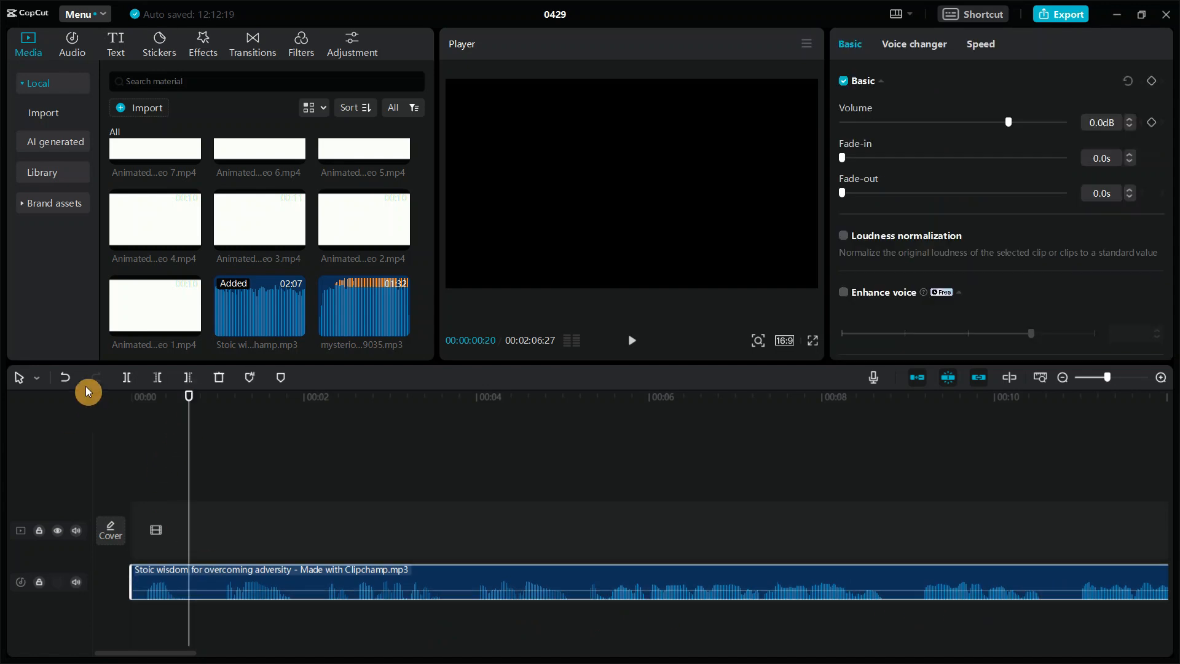
click(37, 381)
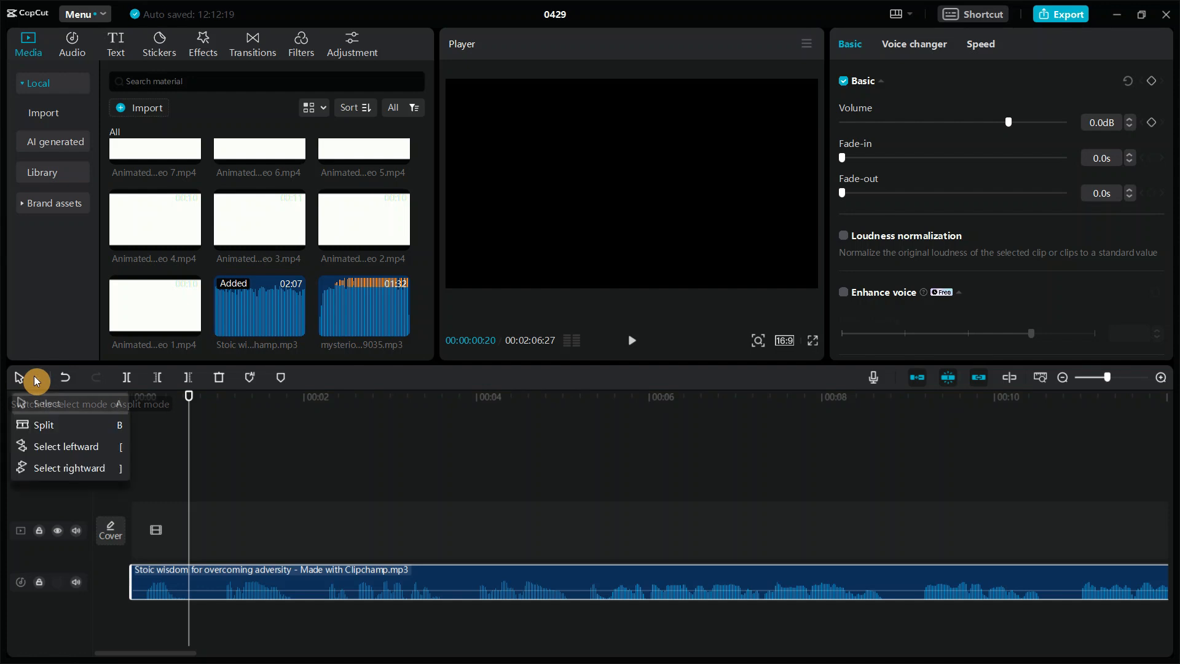
click(48, 429)
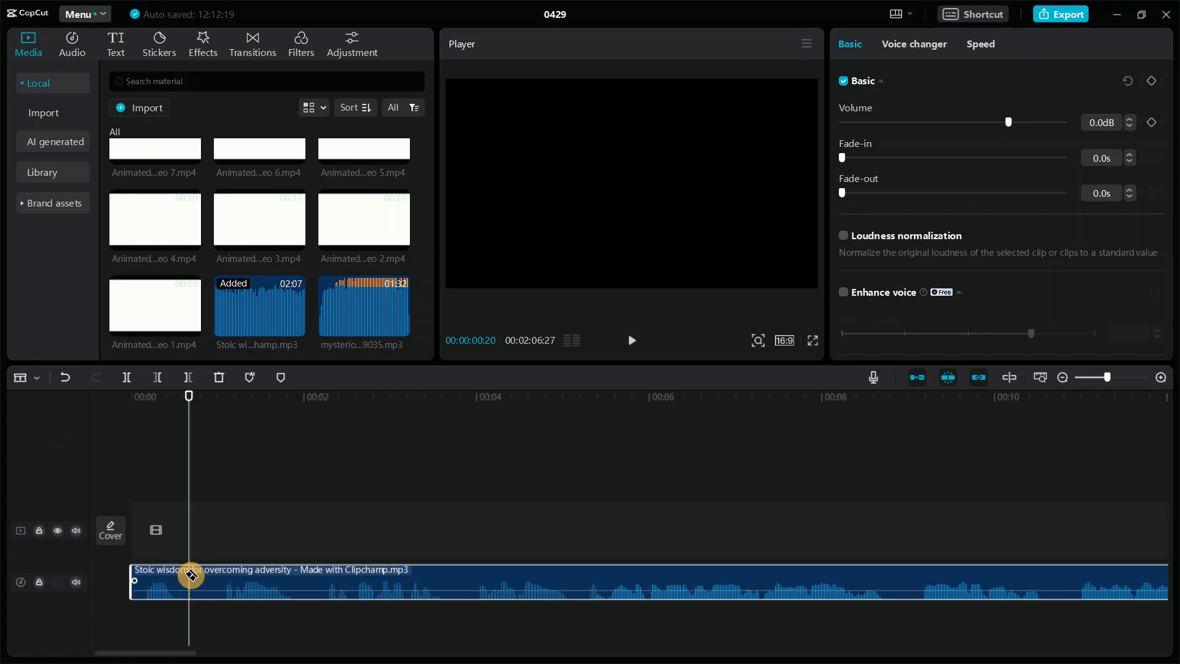
click(190, 575)
click(229, 573)
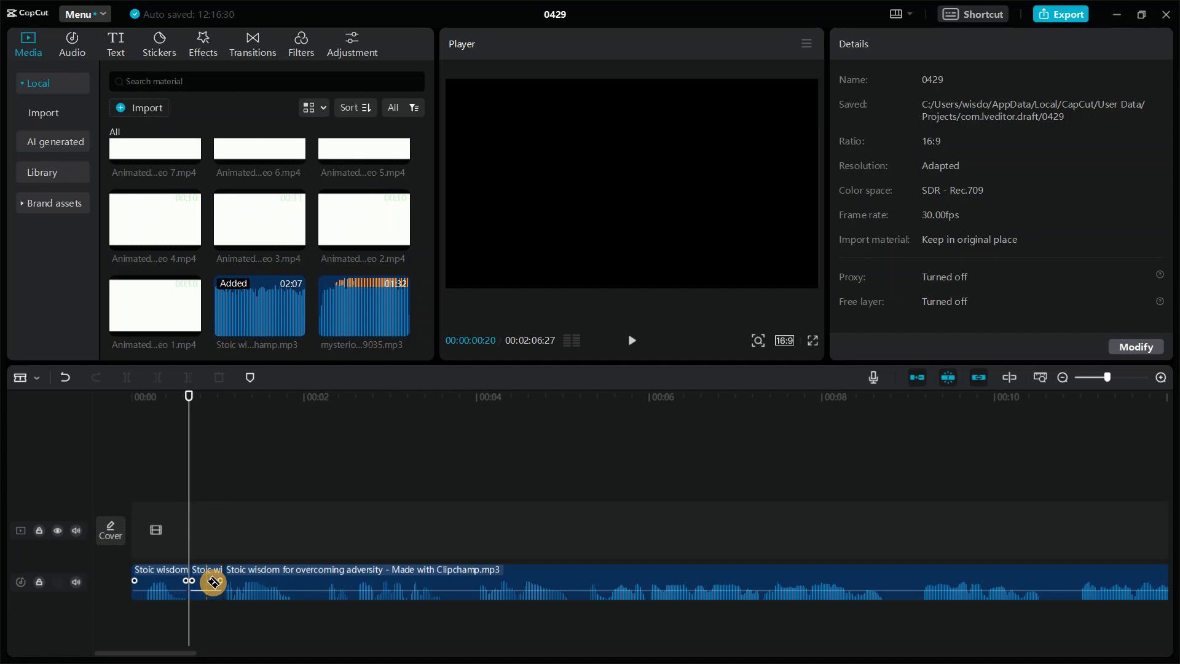
Delete the short silent segment and move the rest of the voiceover earlier to close the gap
click(209, 585)
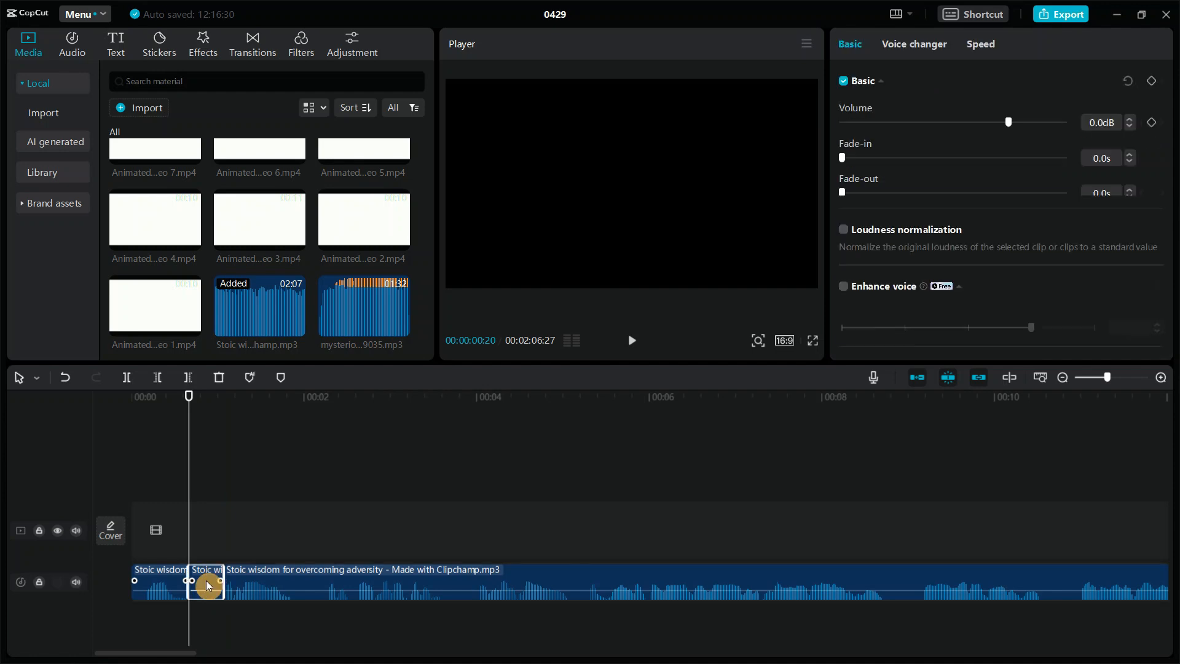
key(Delete)
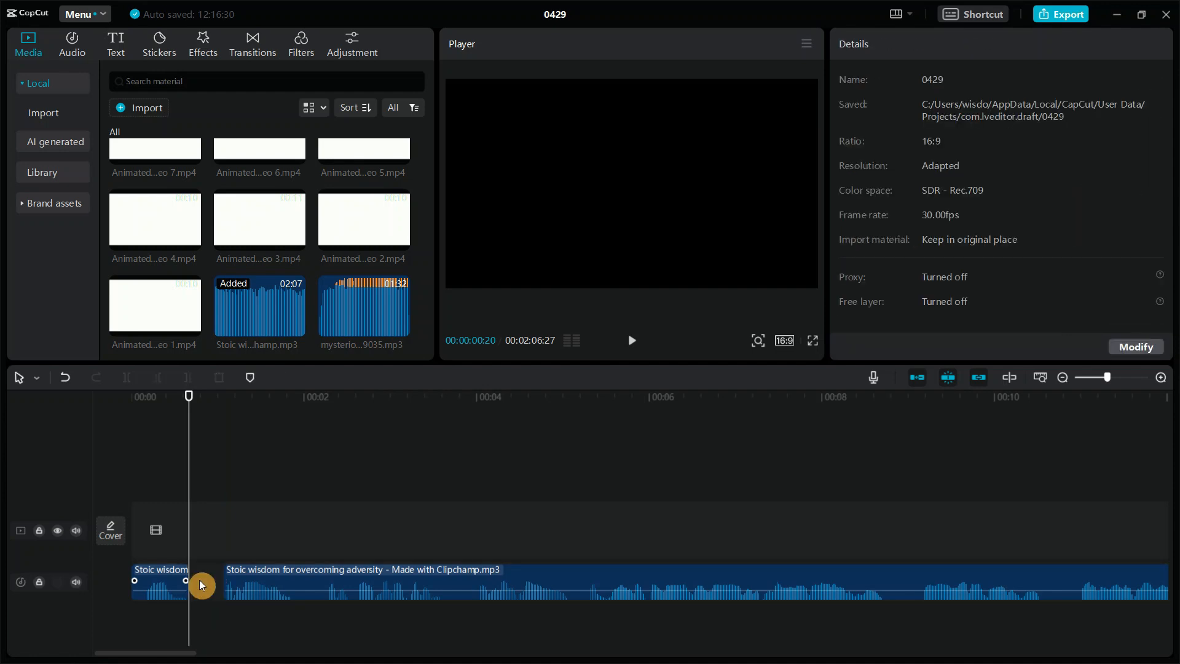
click(275, 578)
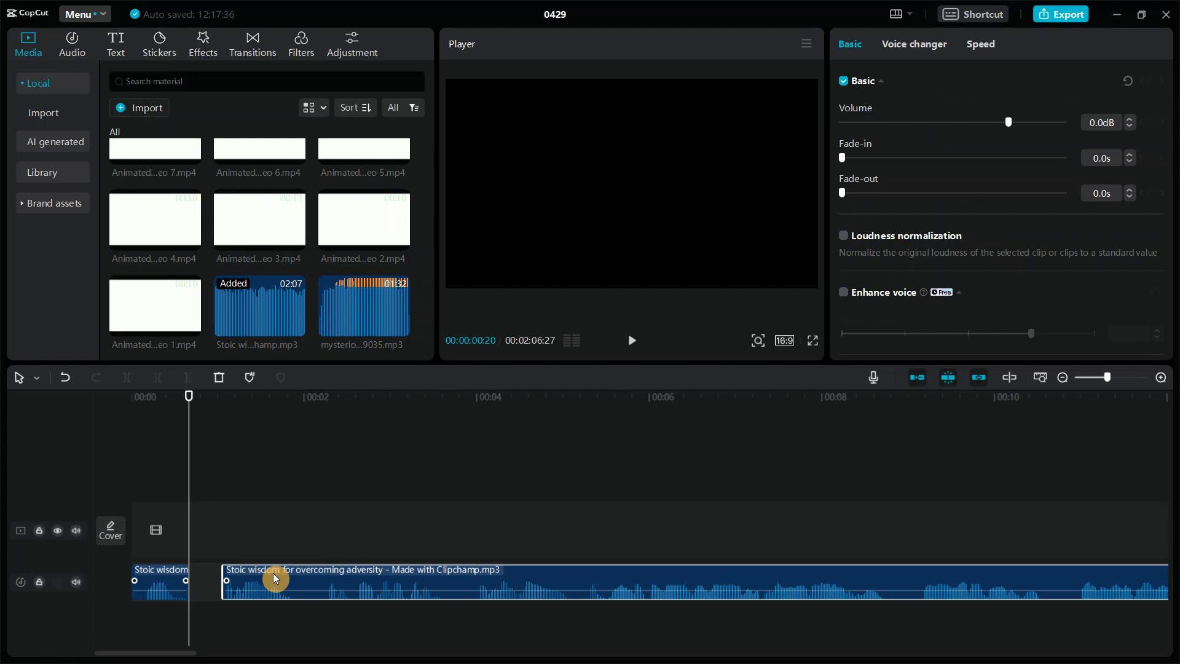
drag(274, 579, 237, 576)
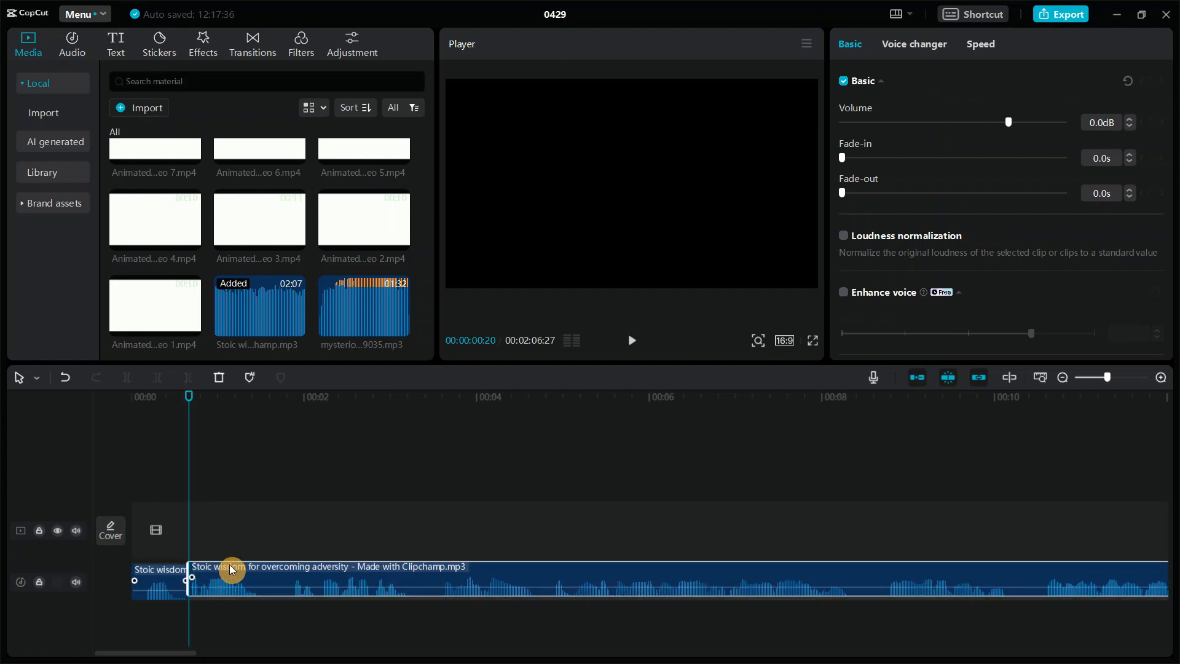
Split the voiceover at the opening silence and at both ends of each further pause up to about 10 seconds
click(168, 484)
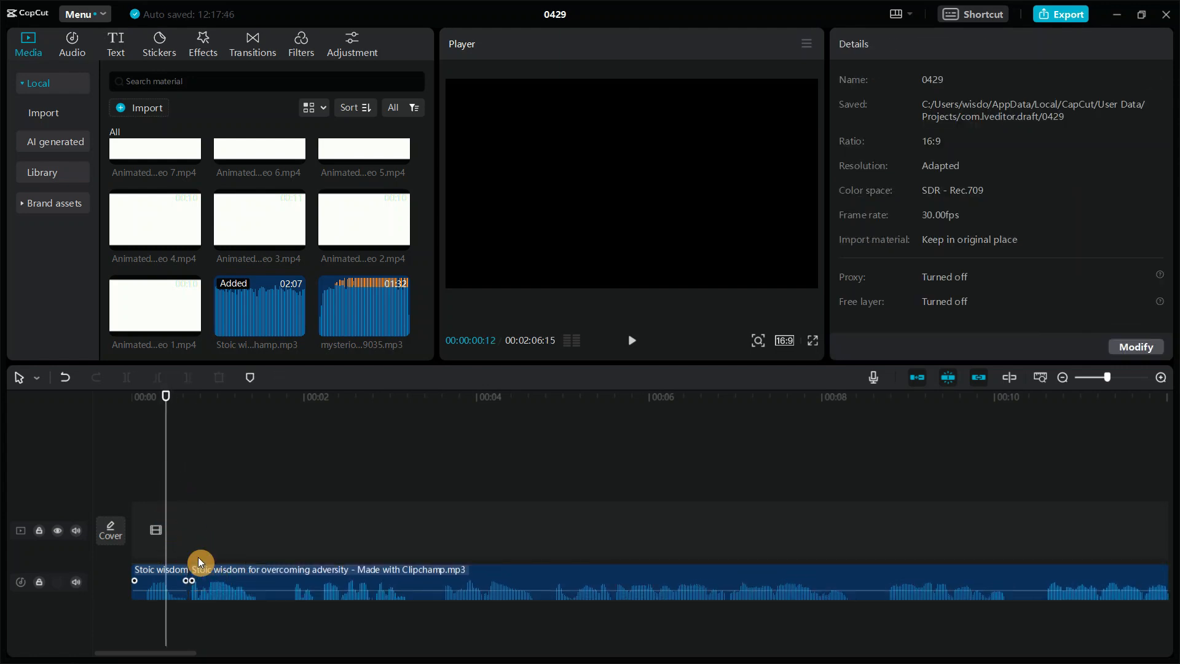
key(b)
click(143, 582)
click(262, 582)
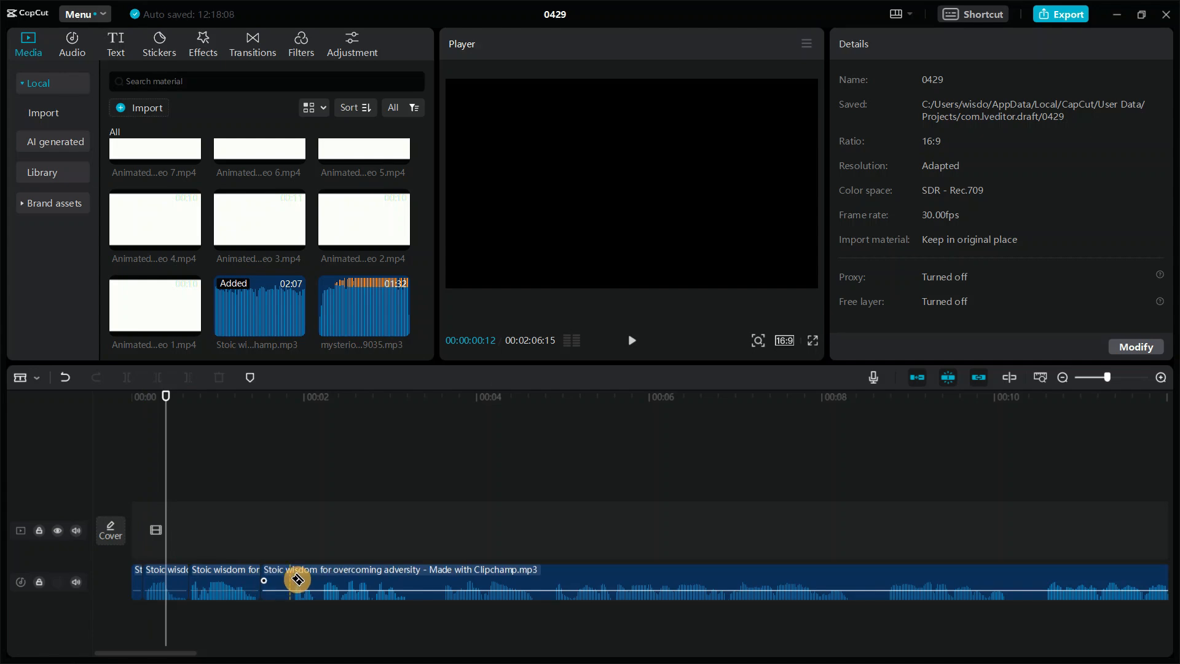
click(289, 582)
click(412, 582)
click(442, 582)
click(535, 587)
click(552, 584)
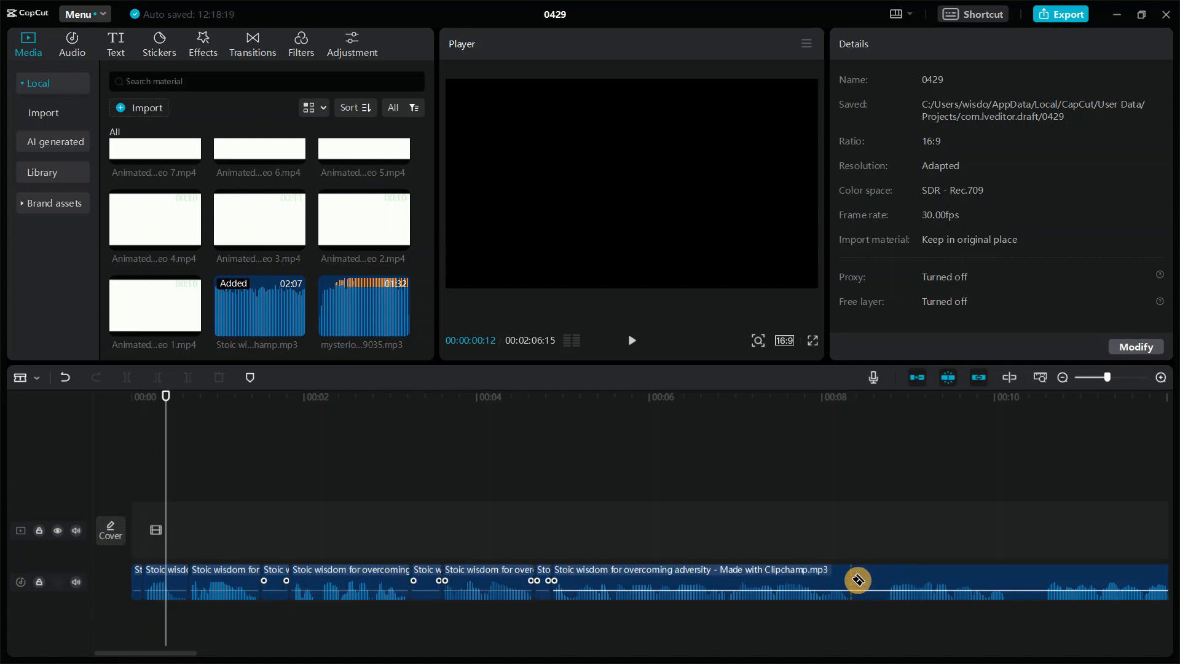
click(850, 580)
click(885, 579)
click(1008, 579)
click(1043, 579)
Delete the remaining silent voiceover segments and shift the spoken segments together to close the gaps
key(a)
click(278, 583)
key(Delete)
click(426, 579)
key(Delete)
click(542, 580)
key(Delete)
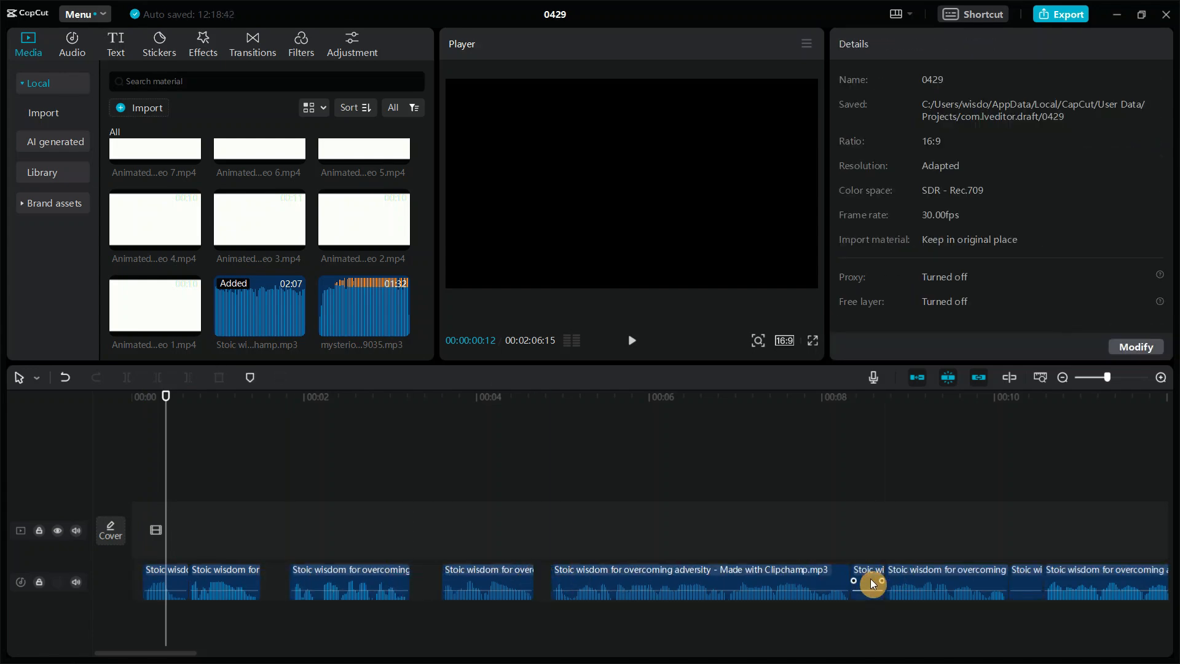
click(870, 581)
key(Delete)
click(1024, 577)
drag(153, 547, 218, 574)
drag(353, 573, 313, 574)
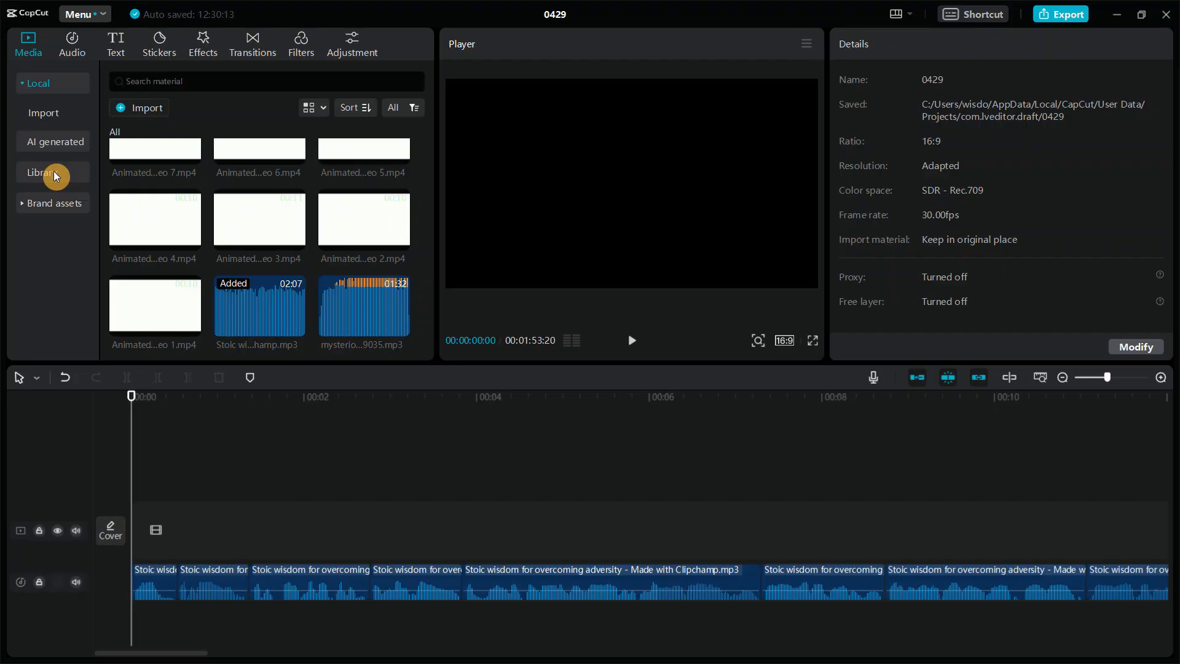
Add the black stock clip from the Library to the start of the video track above the voiceover
click(47, 174)
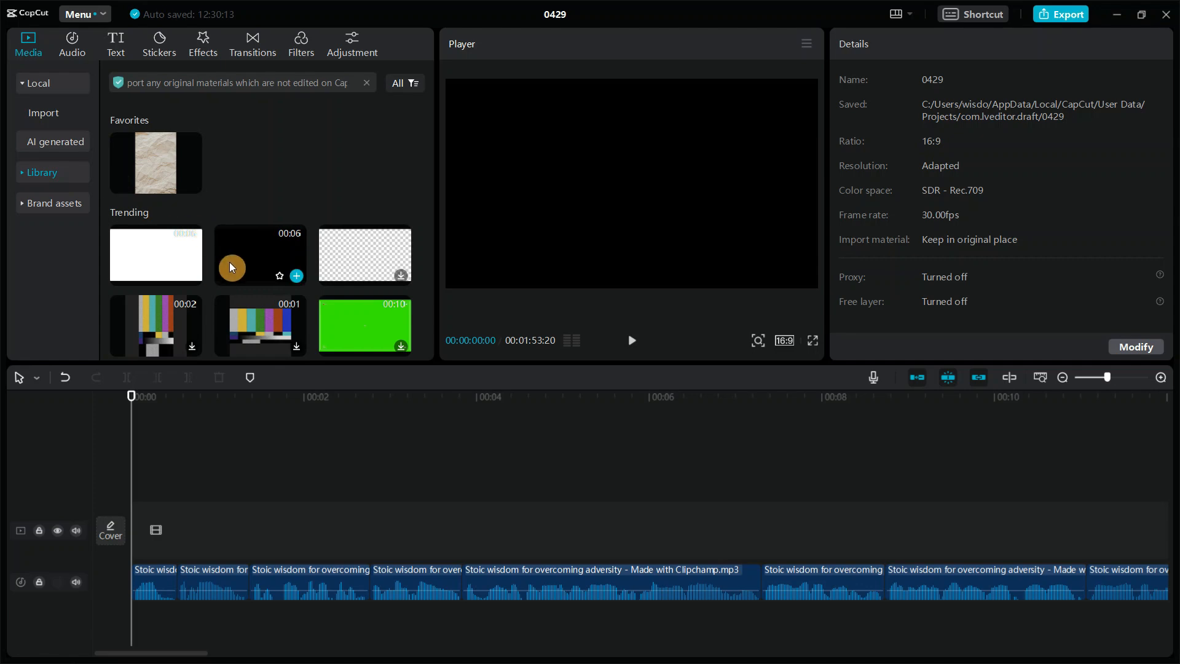
drag(245, 256, 219, 499)
right_click(528, 520)
click(585, 220)
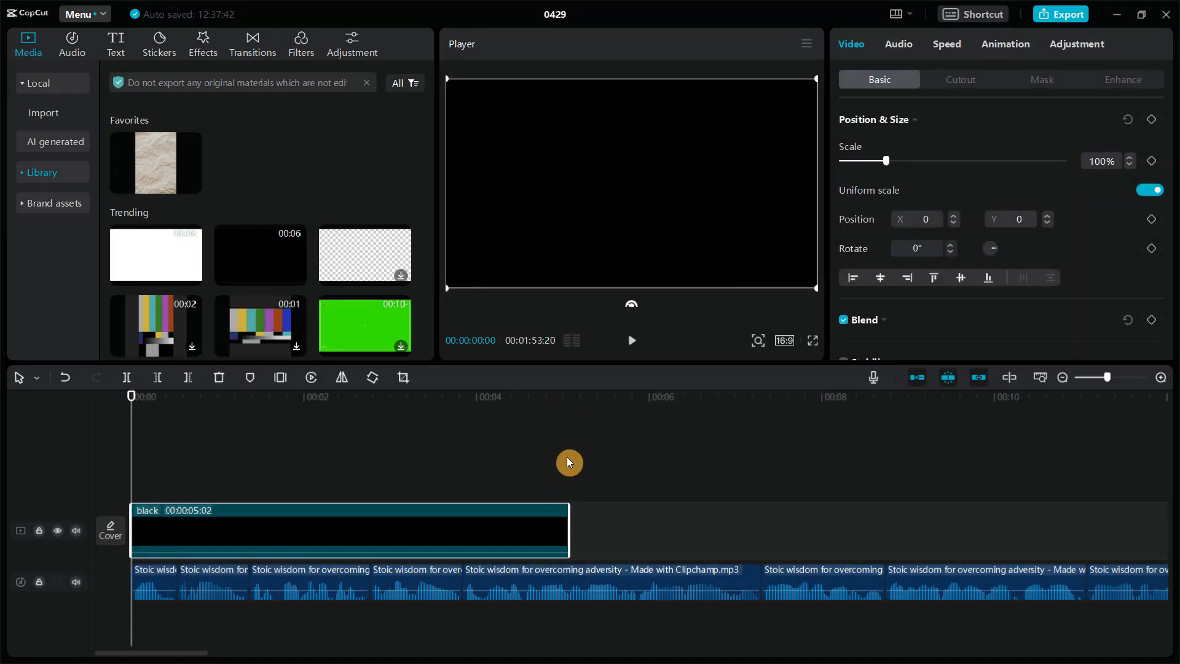
Duplicate the black clip end to end along the video track to cover the voiceover
click(572, 540)
key(ctrl+v)
drag(658, 460, 651, 515)
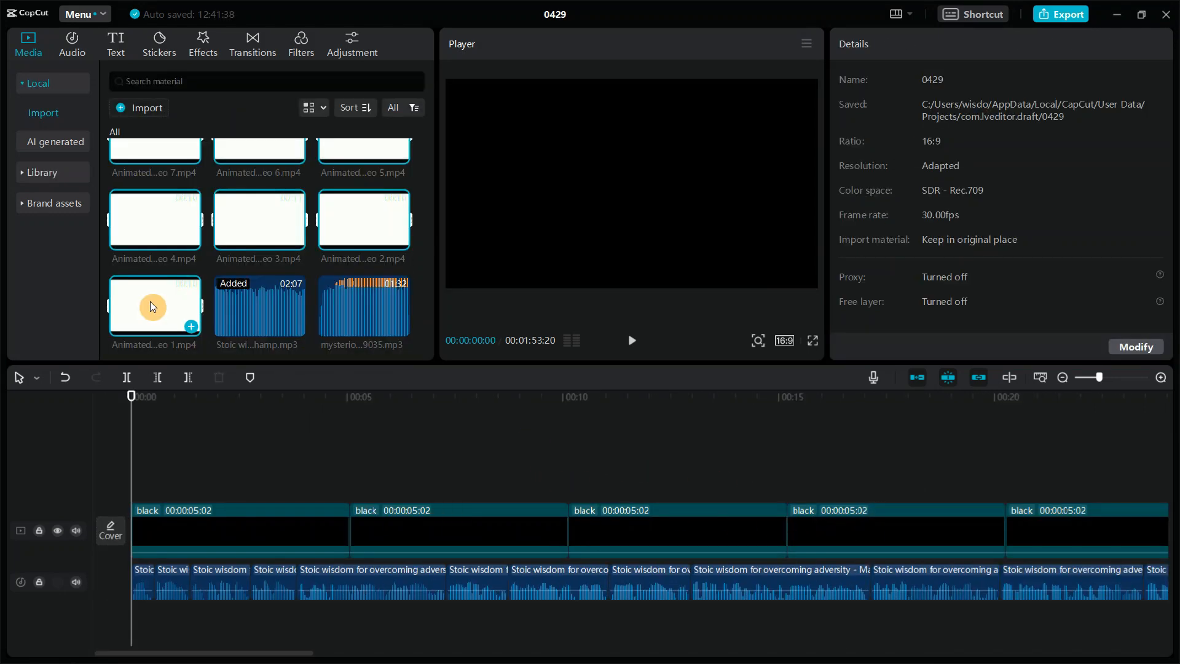
Place the ten animated videos in numerical order on a track above the black clips, mute the voiceover track and preview the sequence
drag(150, 301, 136, 463)
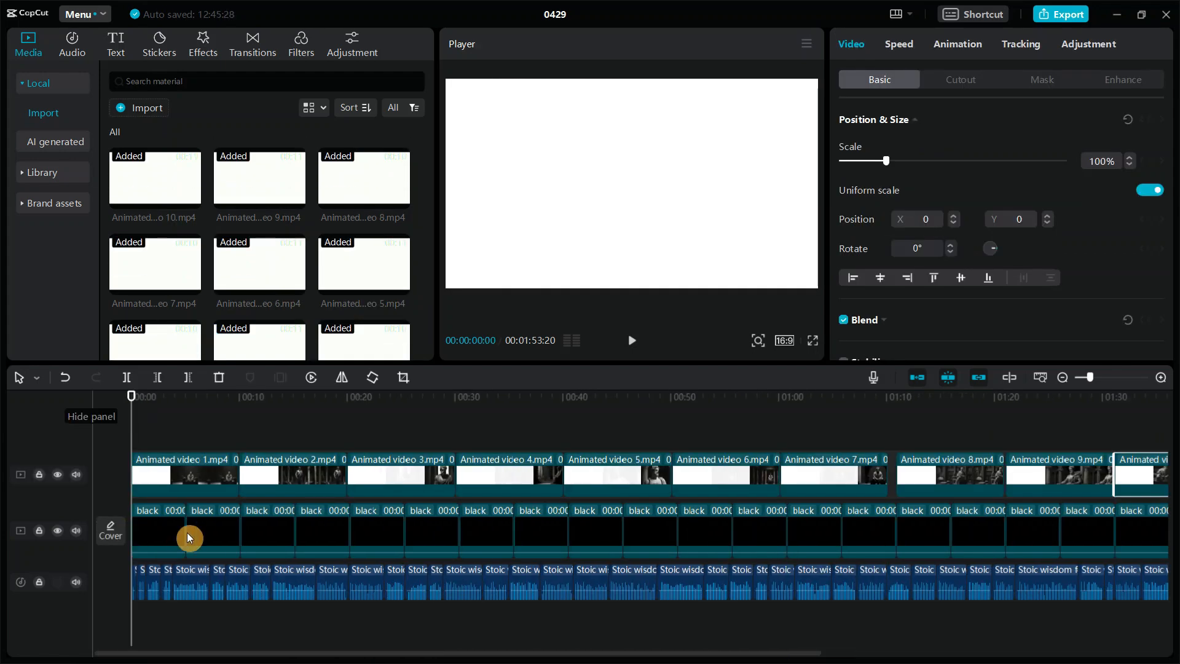
click(74, 581)
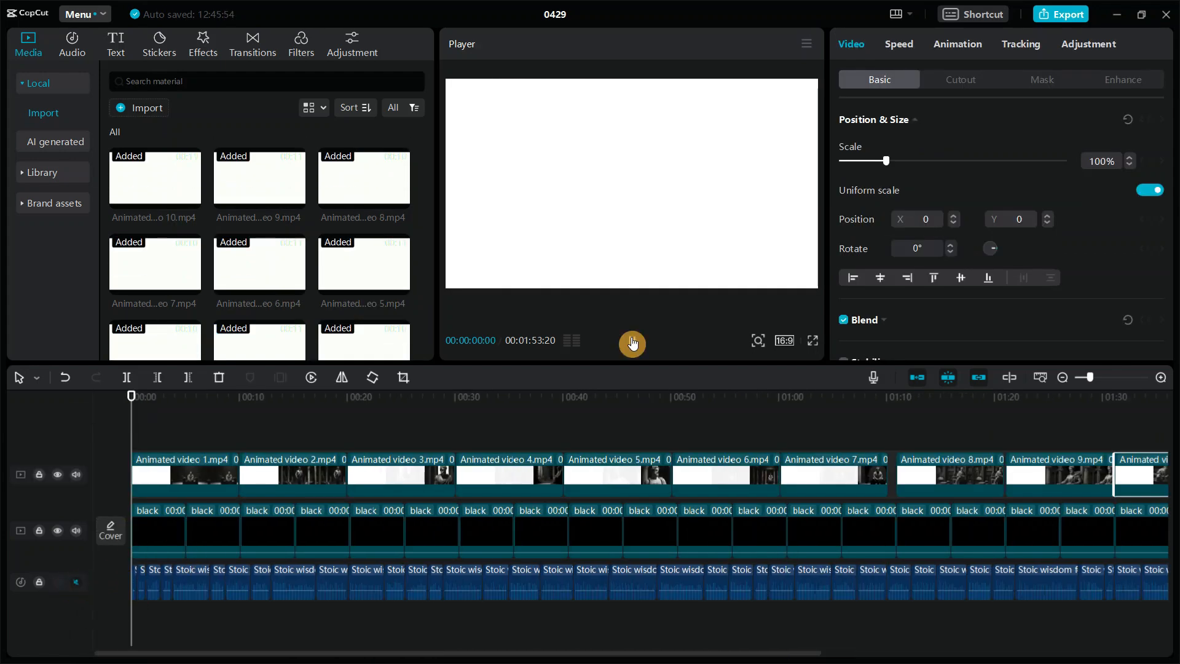
click(632, 343)
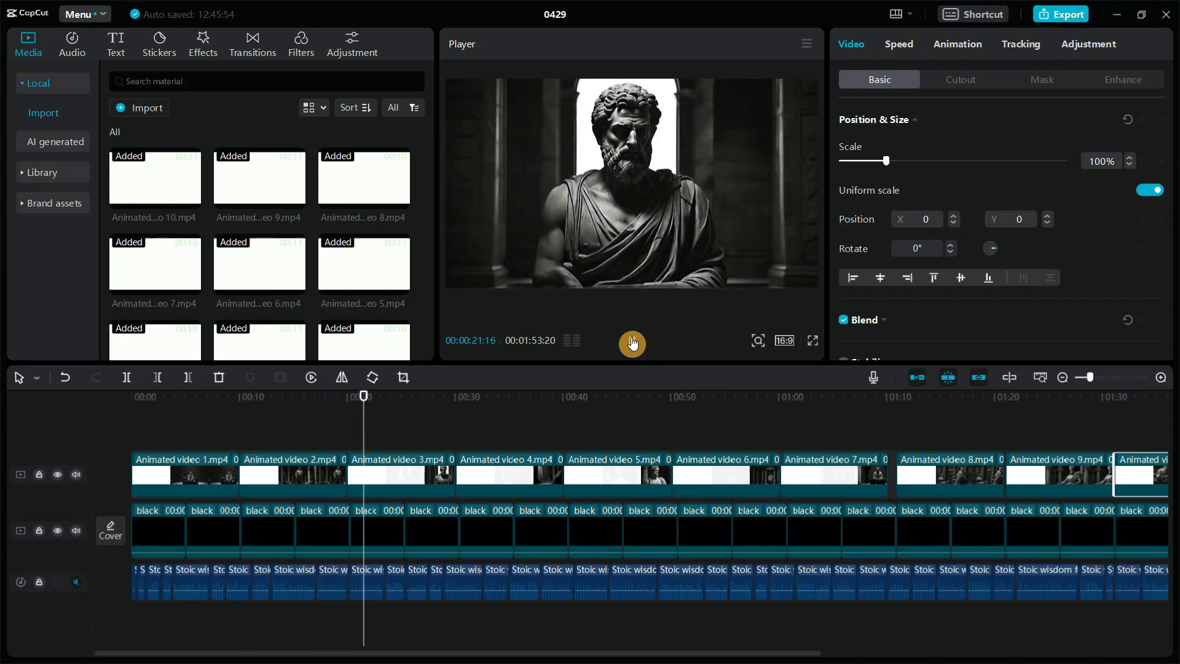
Split Animated video 1 at 00:00:01:11 and delete its opening part
click(146, 482)
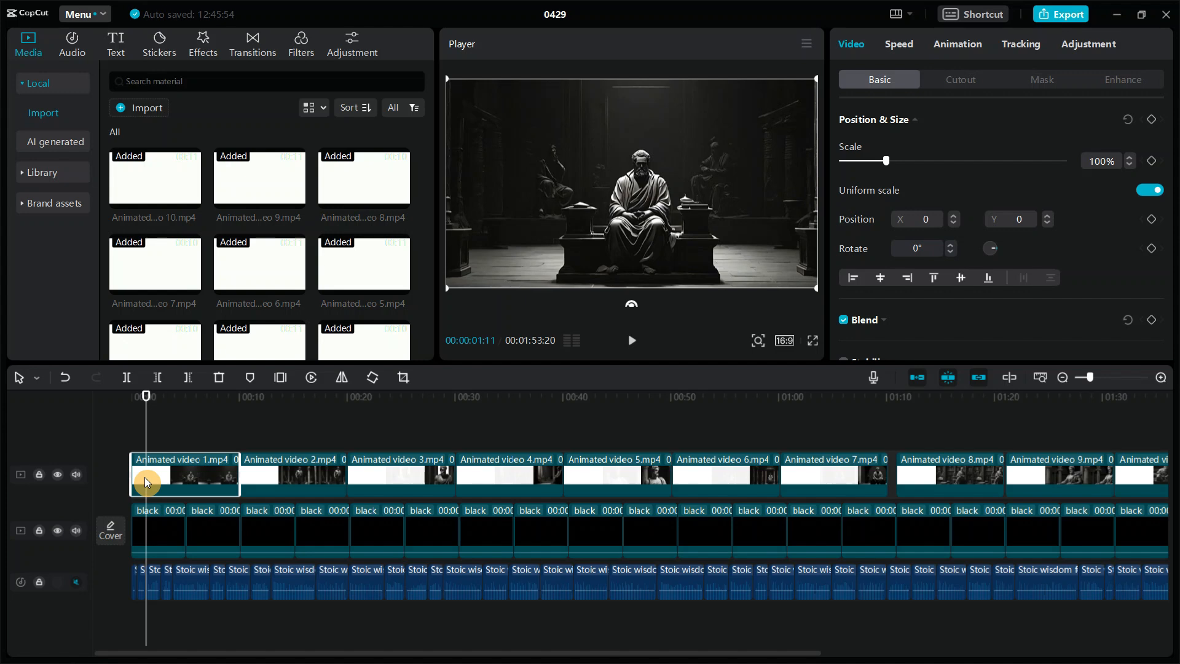
key(ctrl+b)
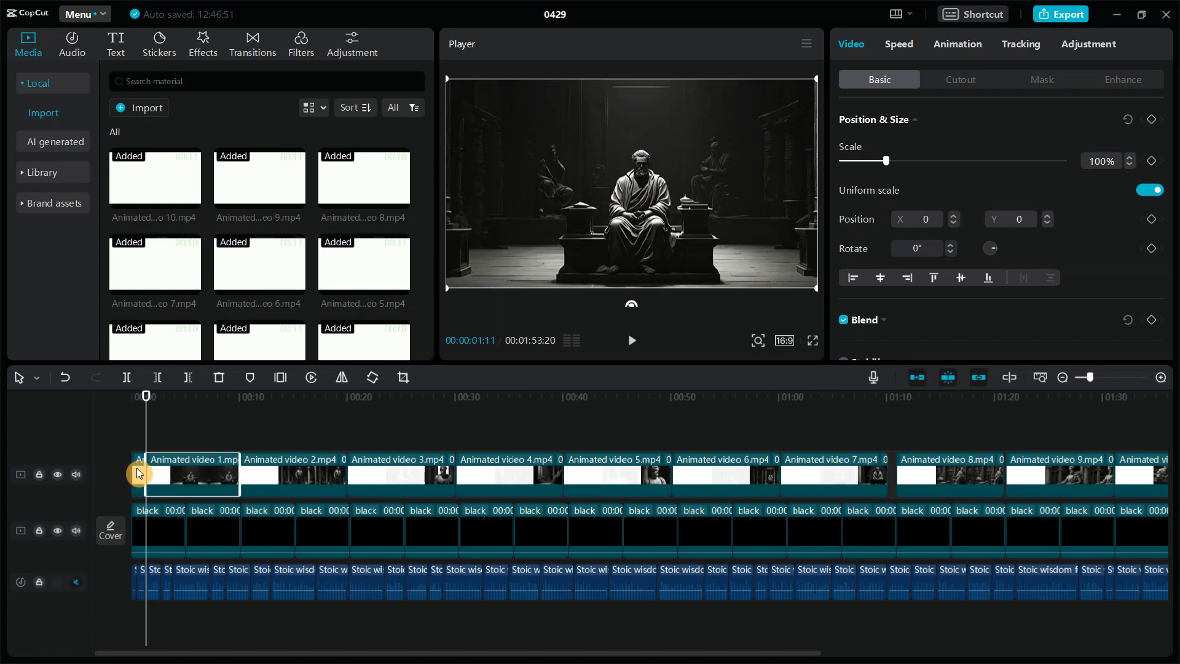
click(139, 473)
key(Delete)
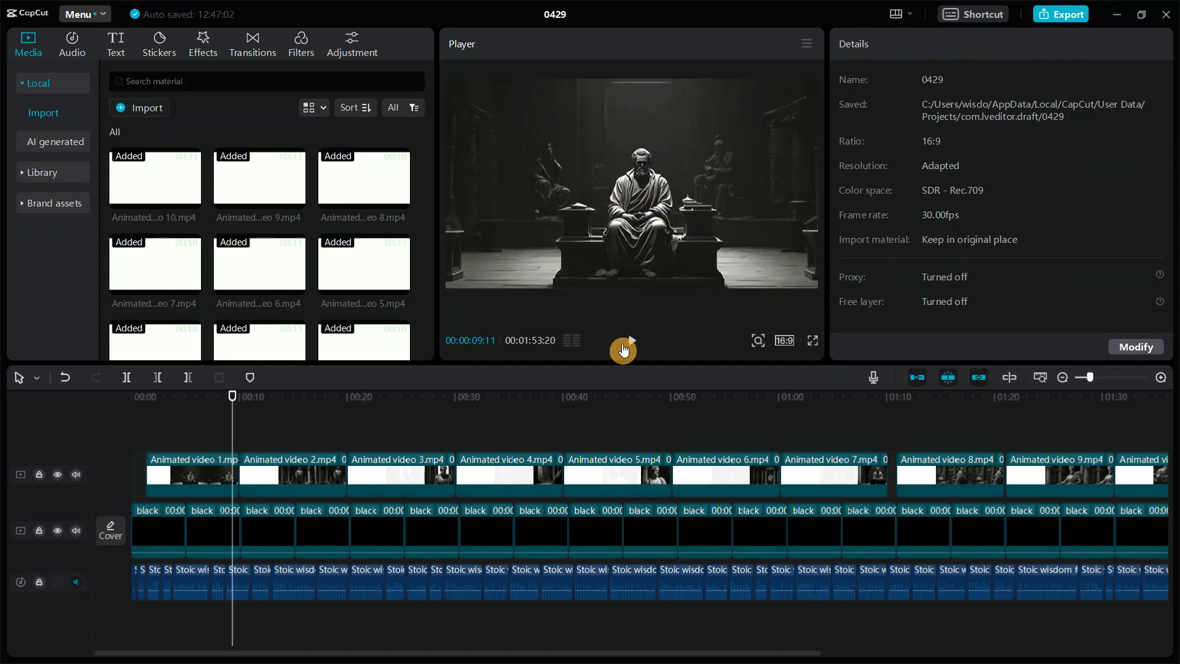
Delete the end of Animated video 1 from 00:00:09:11, and trim Animated video 2's start and its end from 00:00:19:10
click(627, 344)
drag(240, 408, 231, 406)
click(233, 469)
key(Delete)
click(341, 469)
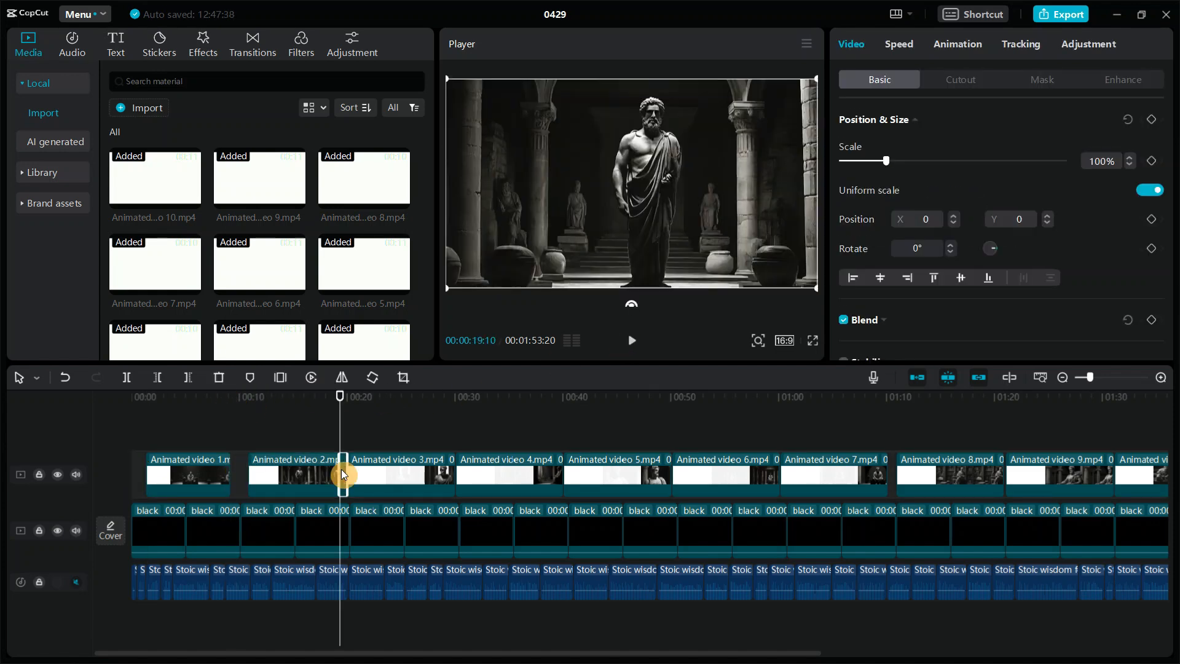
key(Delete)
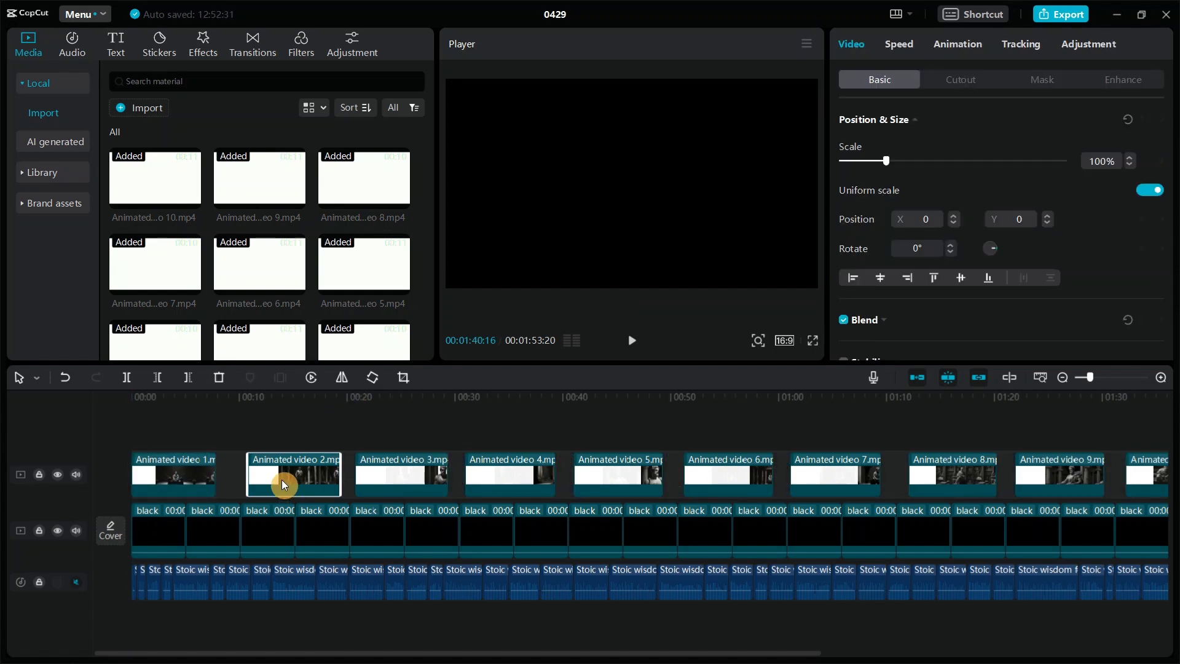
Shift the trimmed animated clips together to close the gaps and return the playhead to the timeline's start
drag(281, 479, 885, 477)
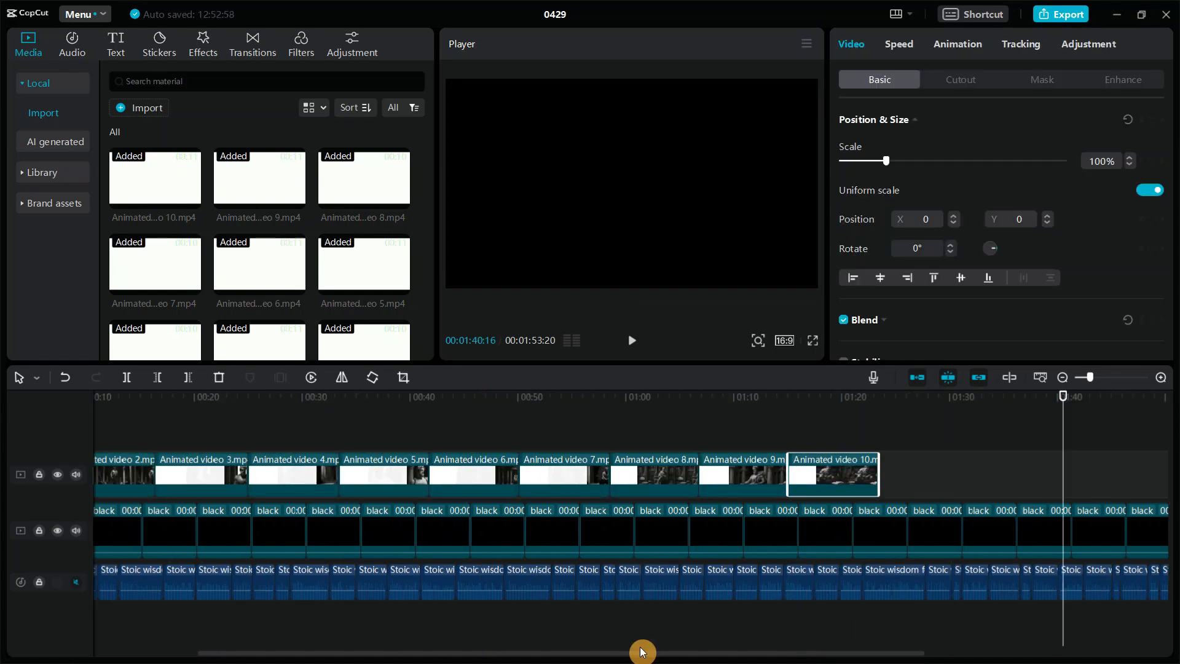
drag(635, 655, 344, 652)
drag(135, 395, 132, 389)
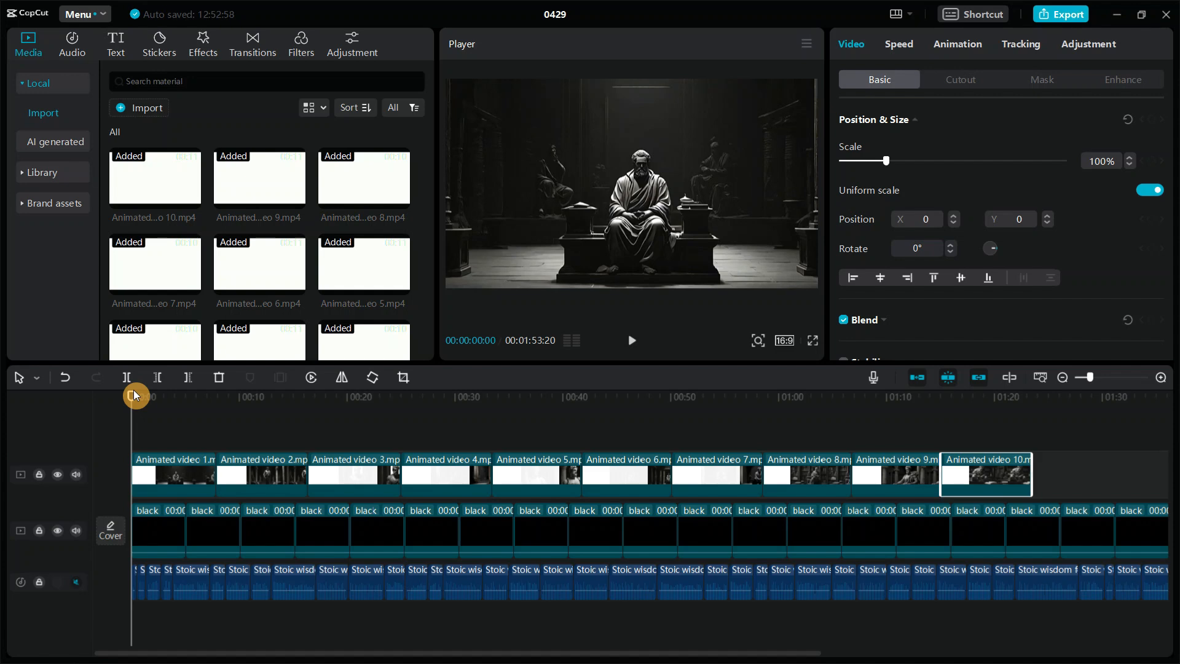
Add the Black Fade overlay transition between Animated video 1 and Animated video 2
scroll(776, 521, up, 1)
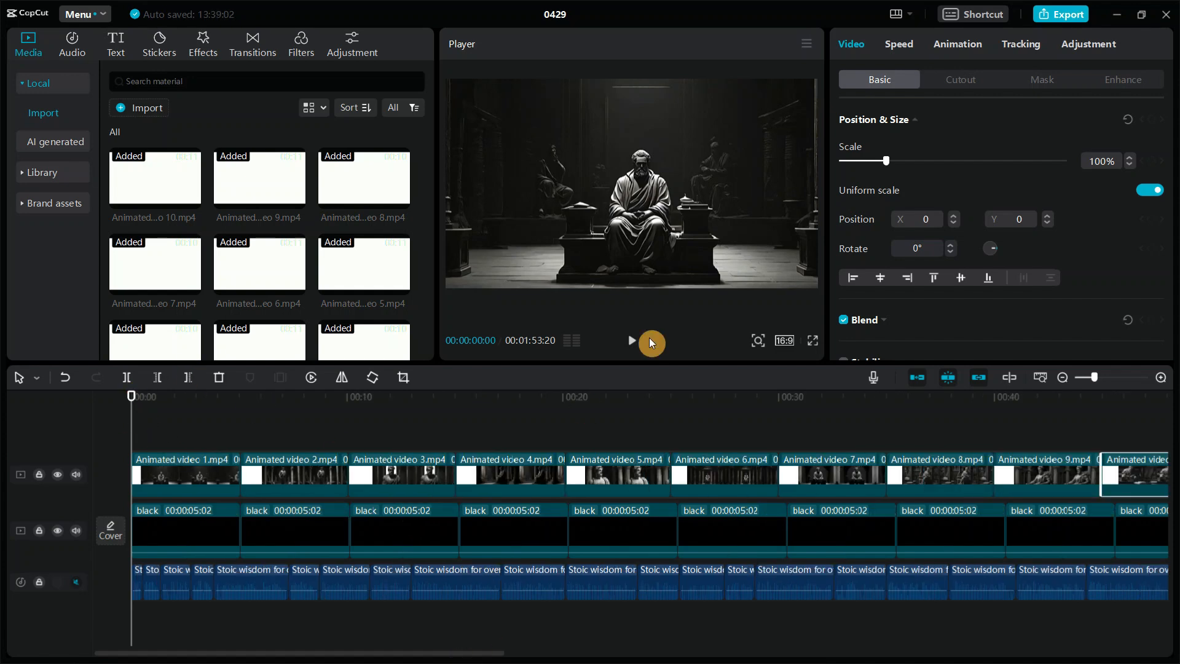
click(250, 38)
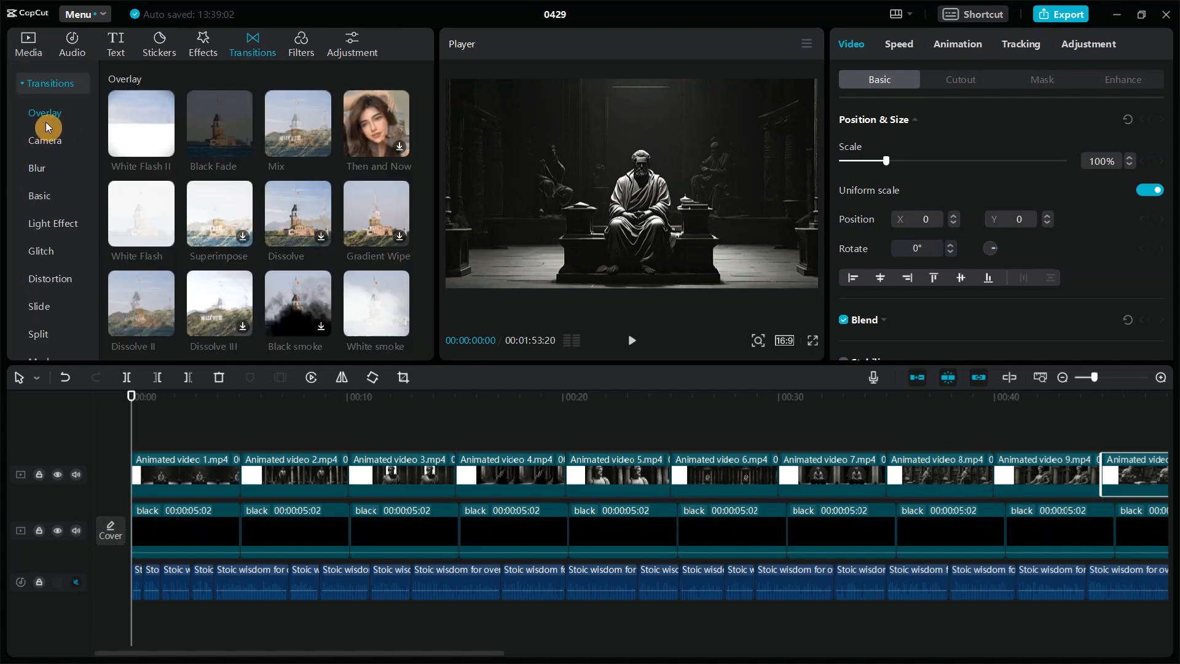
click(43, 116)
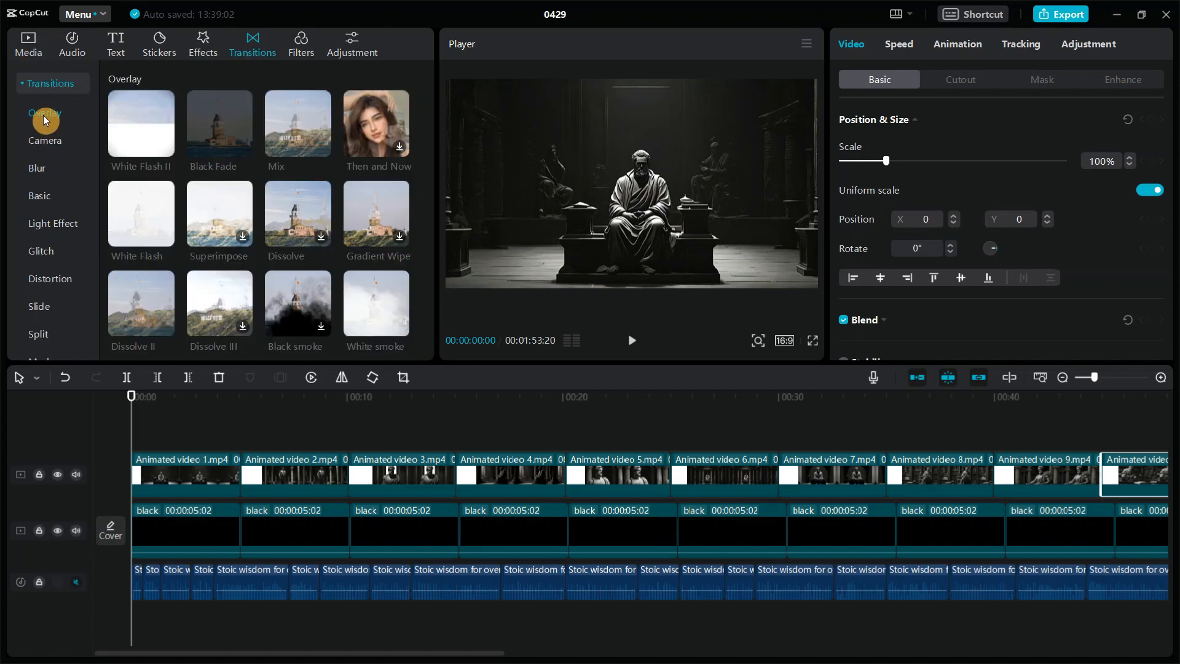
click(212, 116)
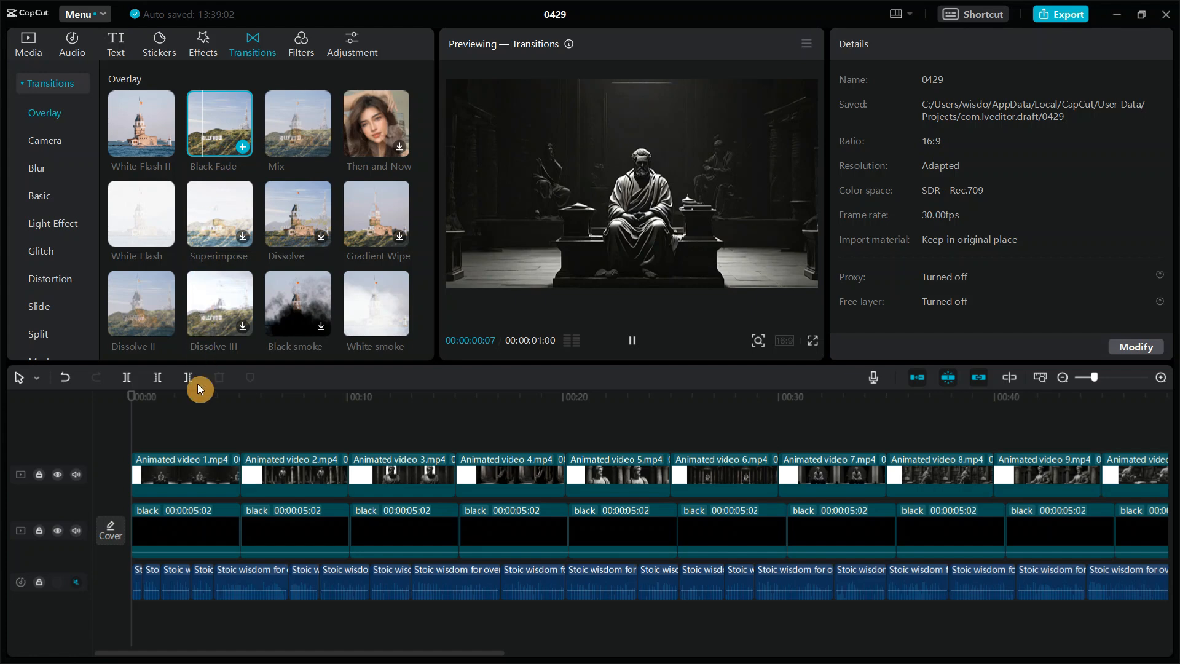
drag(210, 455, 237, 467)
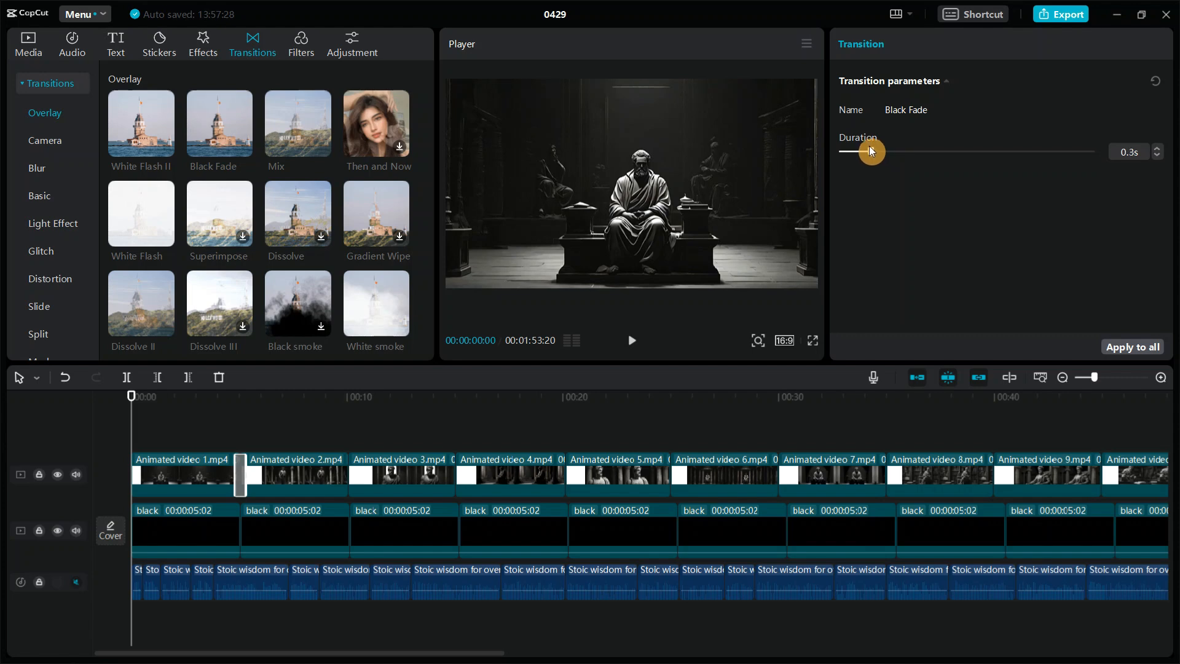
Set the Black Fade transition's duration to 0.3 s and apply it to all clip joints
drag(869, 147, 870, 151)
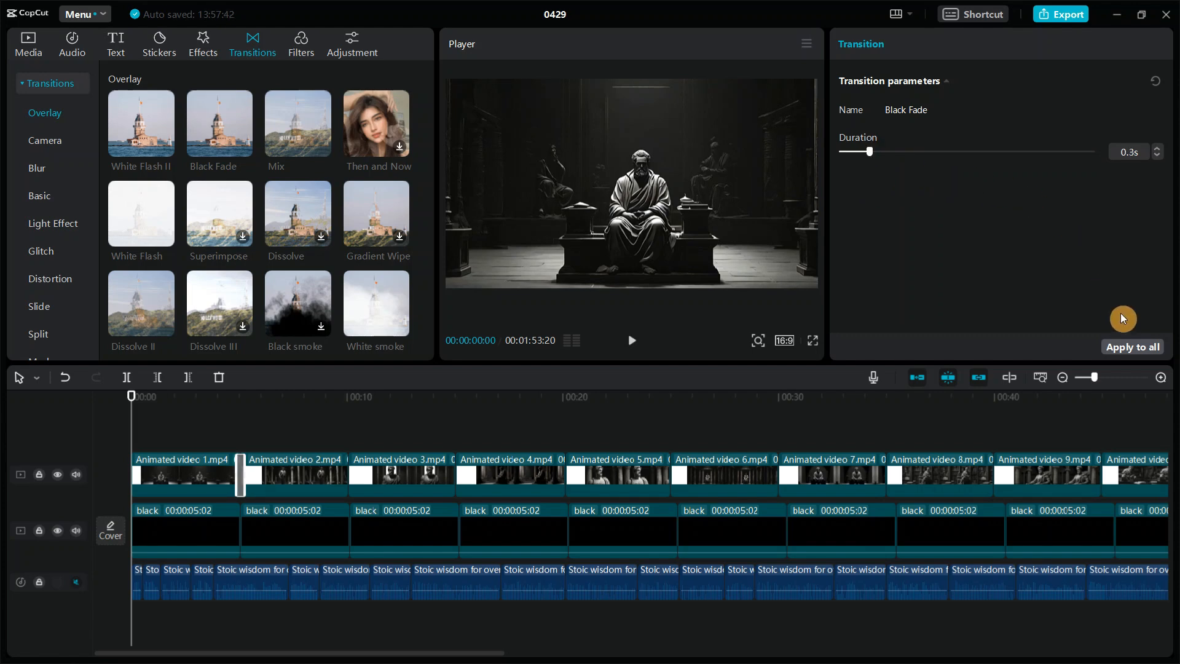
click(1129, 347)
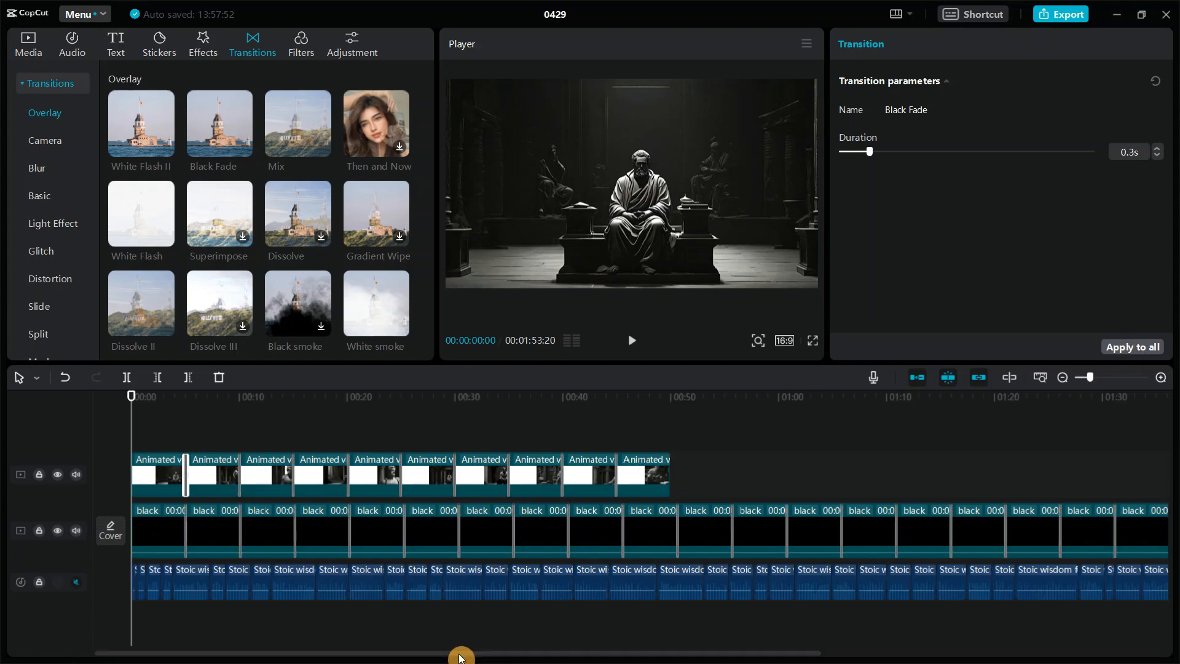
drag(460, 654, 433, 642)
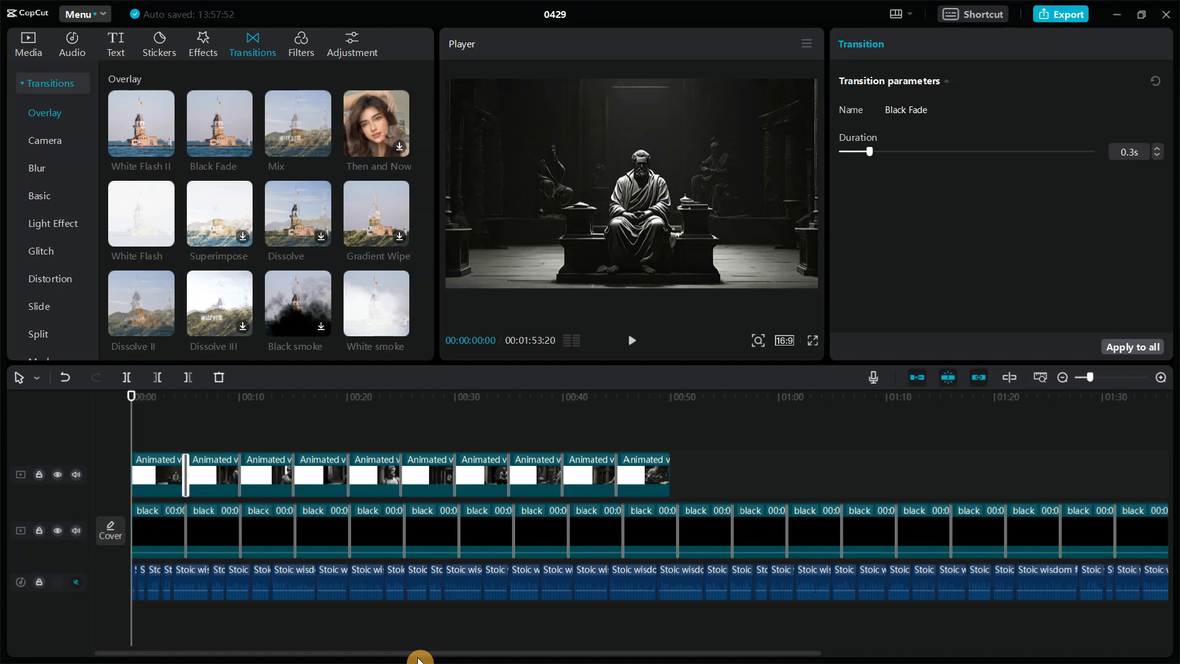
mouse_move(420, 658)
mouse_down()
mouse_move(440, 657)
mouse_move(412, 658)
mouse_up()
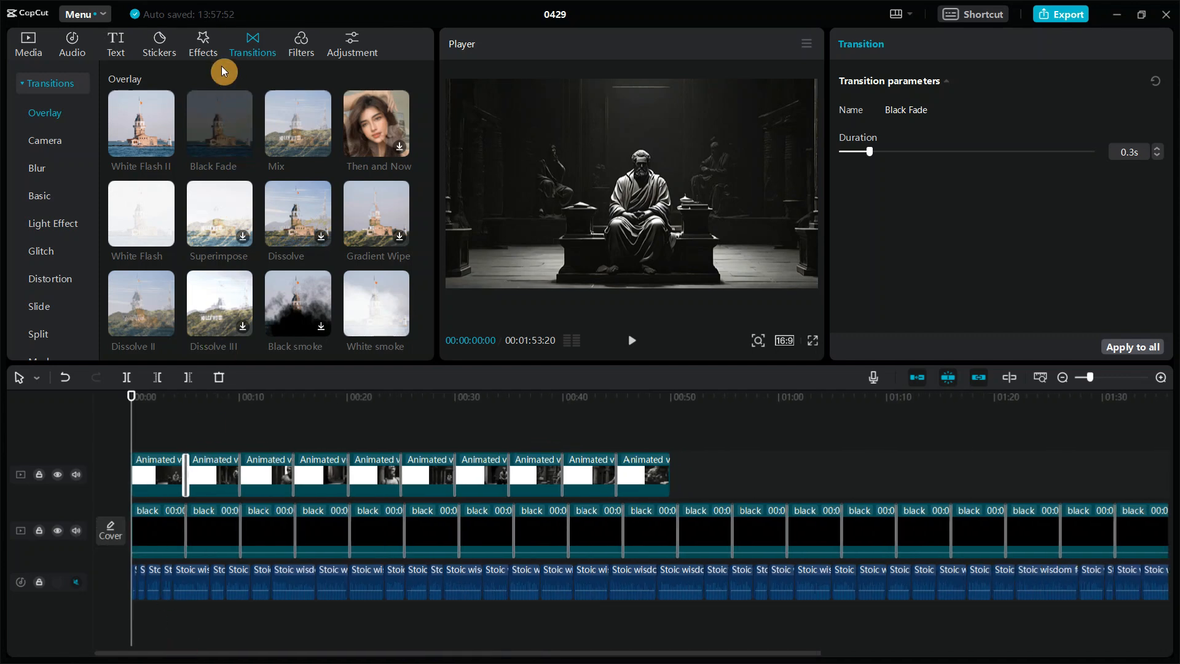
Add the Retro effect Noise 2 over all ten animated clips, with its speed set to 30
click(201, 37)
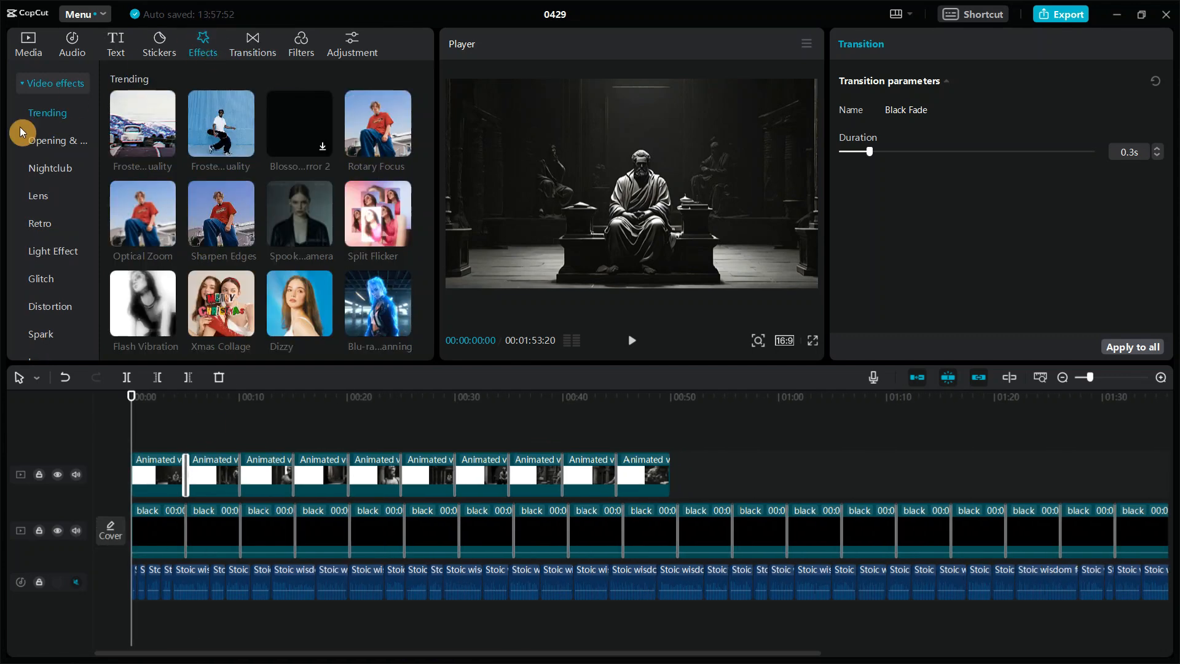
click(41, 223)
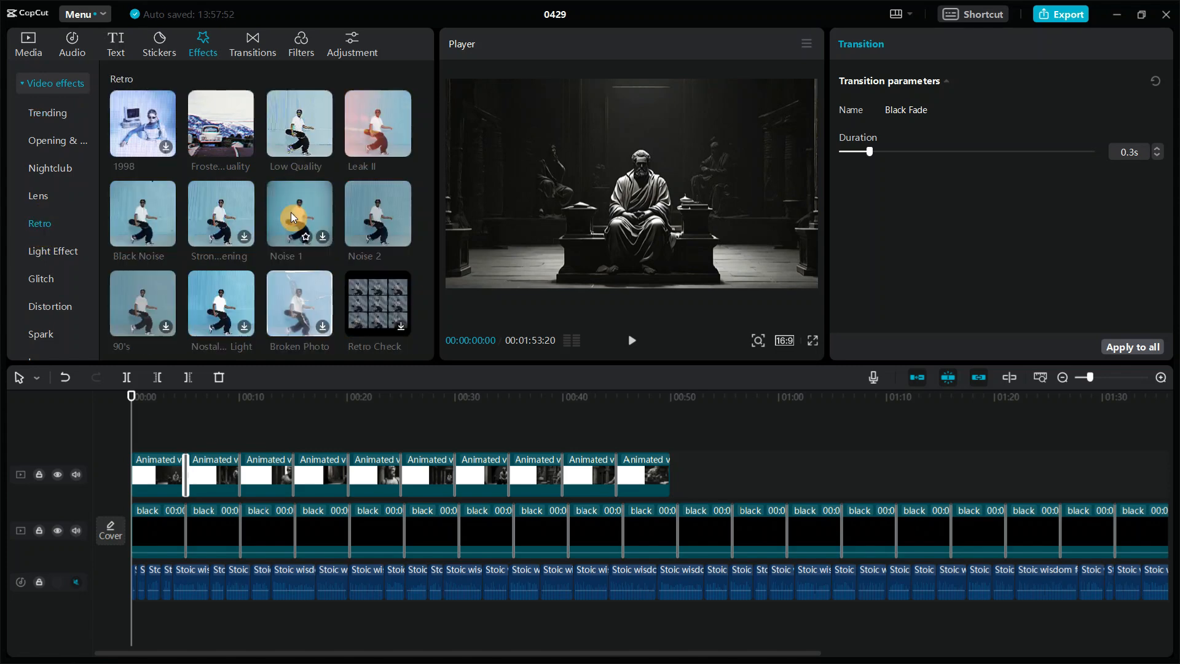
click(363, 223)
drag(367, 217, 670, 477)
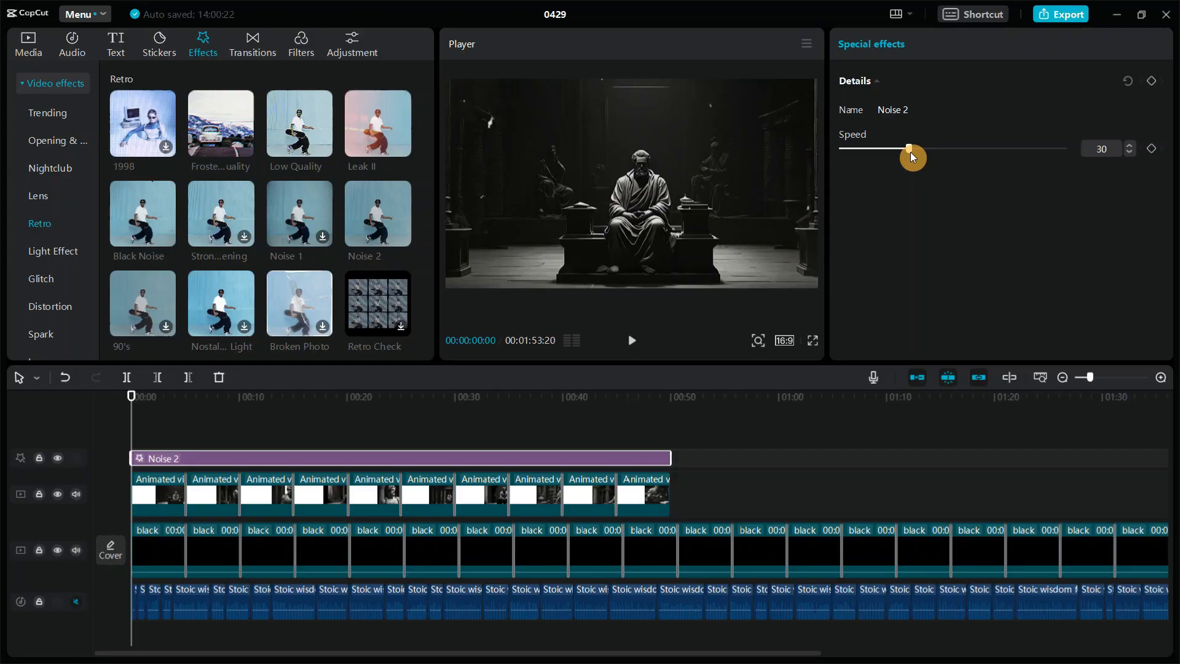
Add a custom adjustment layer above the Noise 2 effect and extend it to the end of the animated clips
click(355, 38)
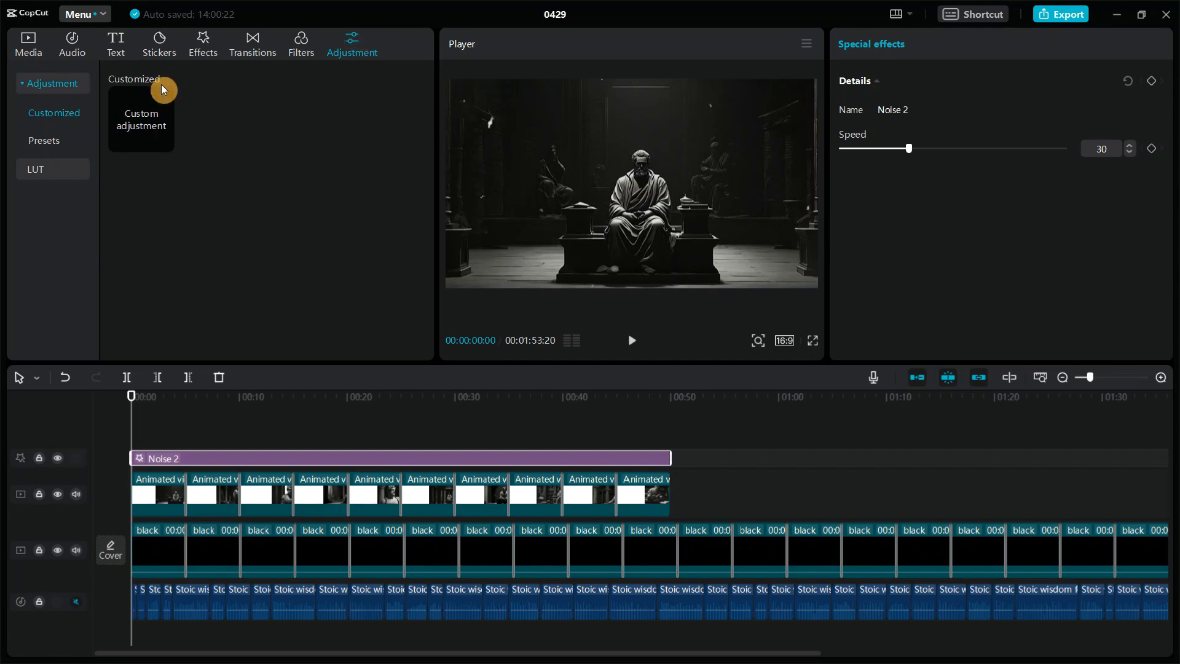
click(164, 145)
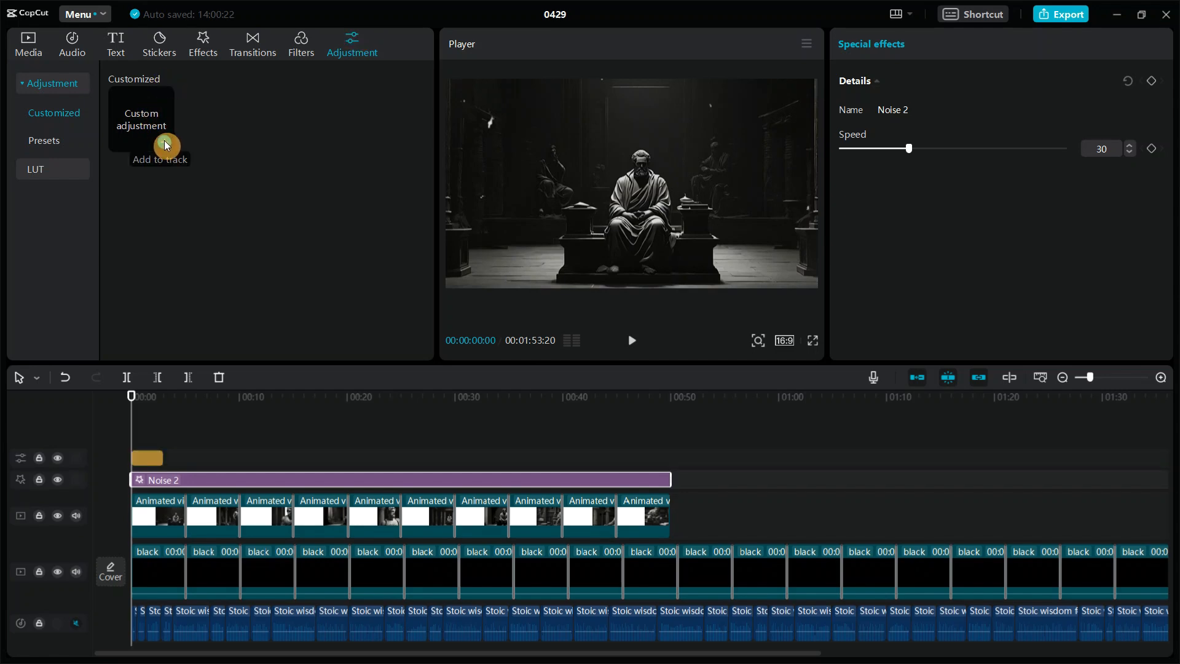
drag(166, 459, 670, 458)
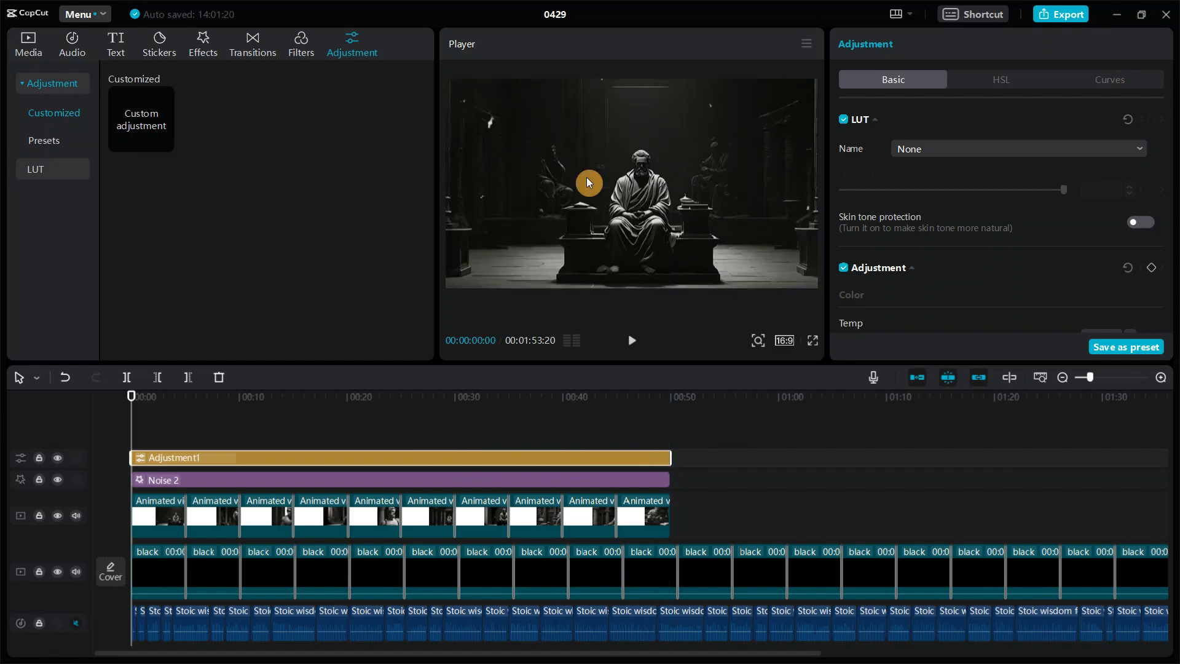
Set the adjustment layer's vignette to 20, brightness to -10 and saturation to 6
scroll(1097, 110, down, 5)
scroll(1096, 115, down, 5)
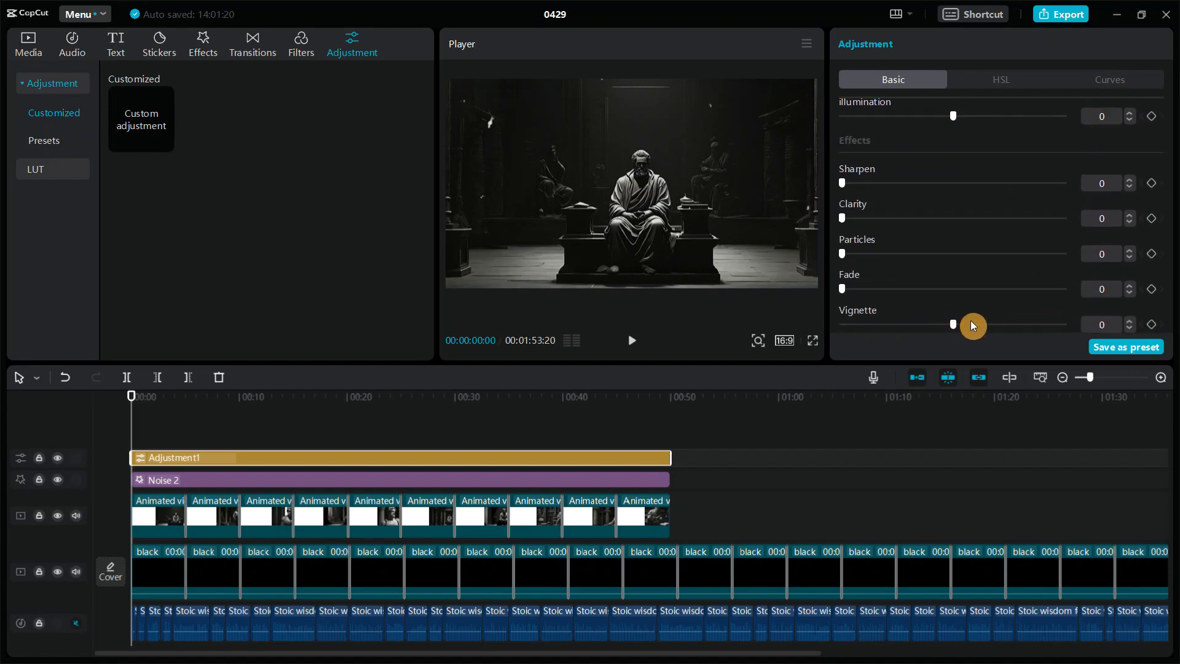
drag(992, 319, 994, 319)
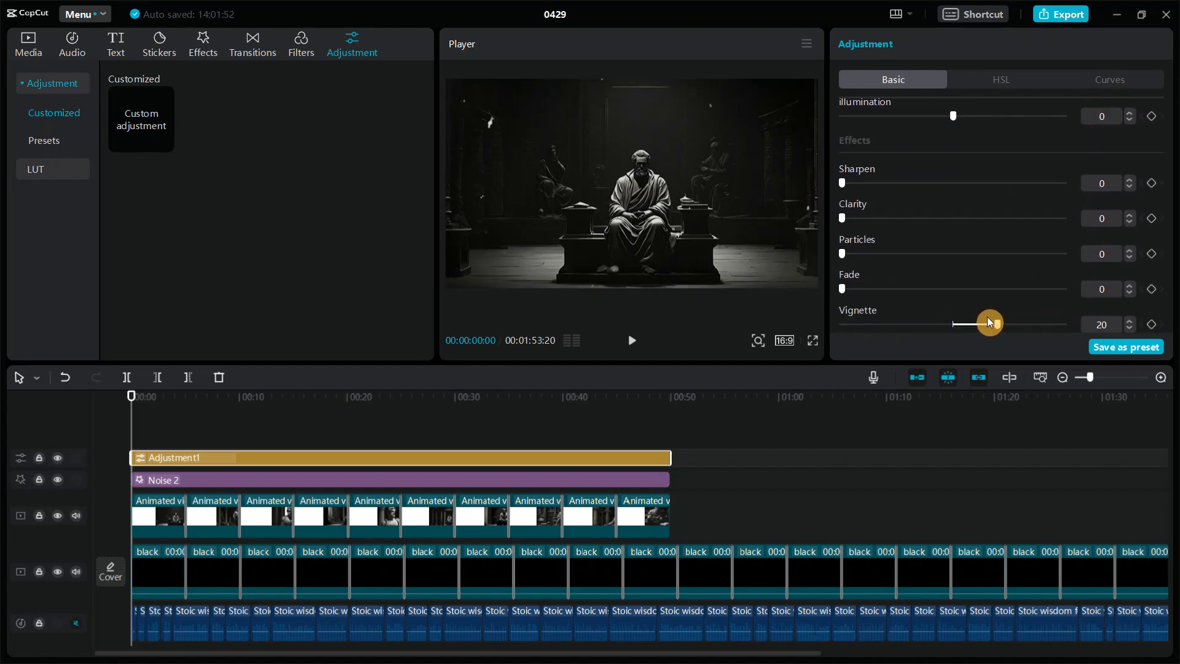
scroll(996, 289, up, 5)
drag(935, 212, 928, 212)
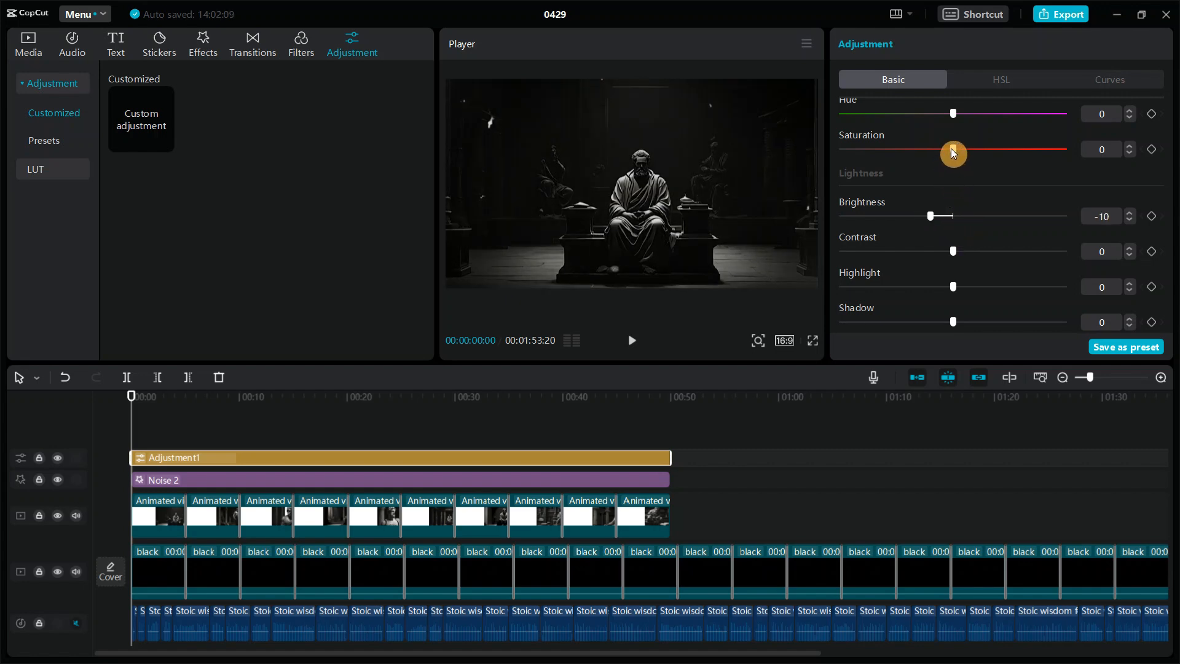
drag(962, 150, 966, 150)
Add the Mono filter Black Forest across all the animated clips at strength 70 and preview the result
click(301, 43)
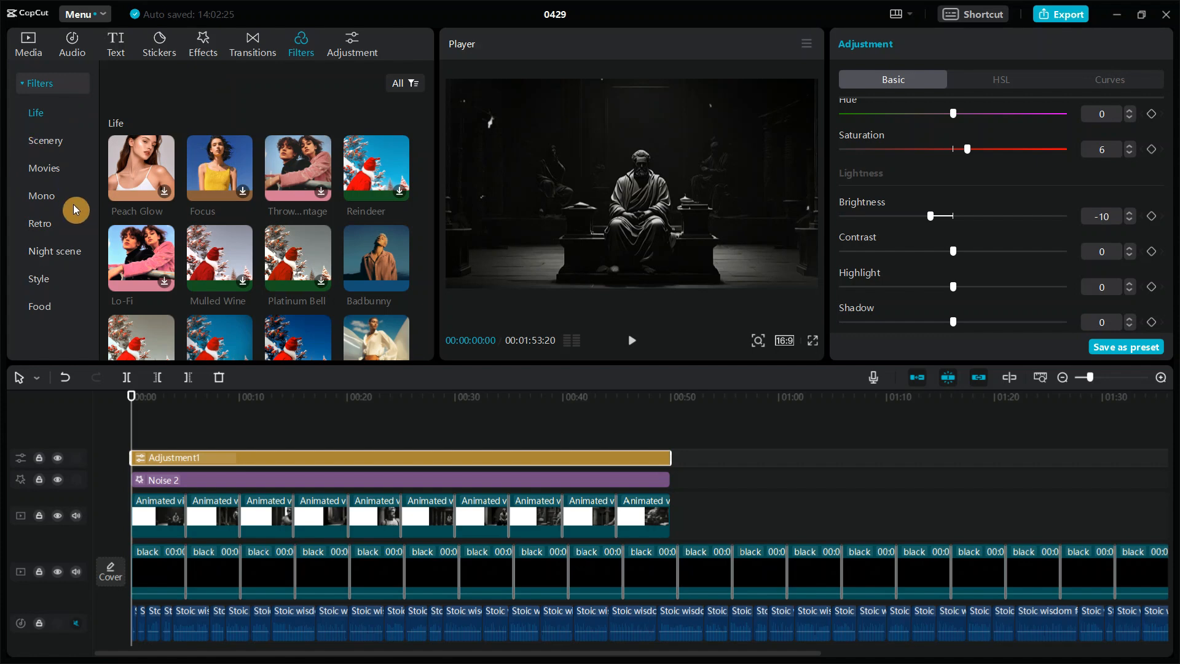
click(41, 198)
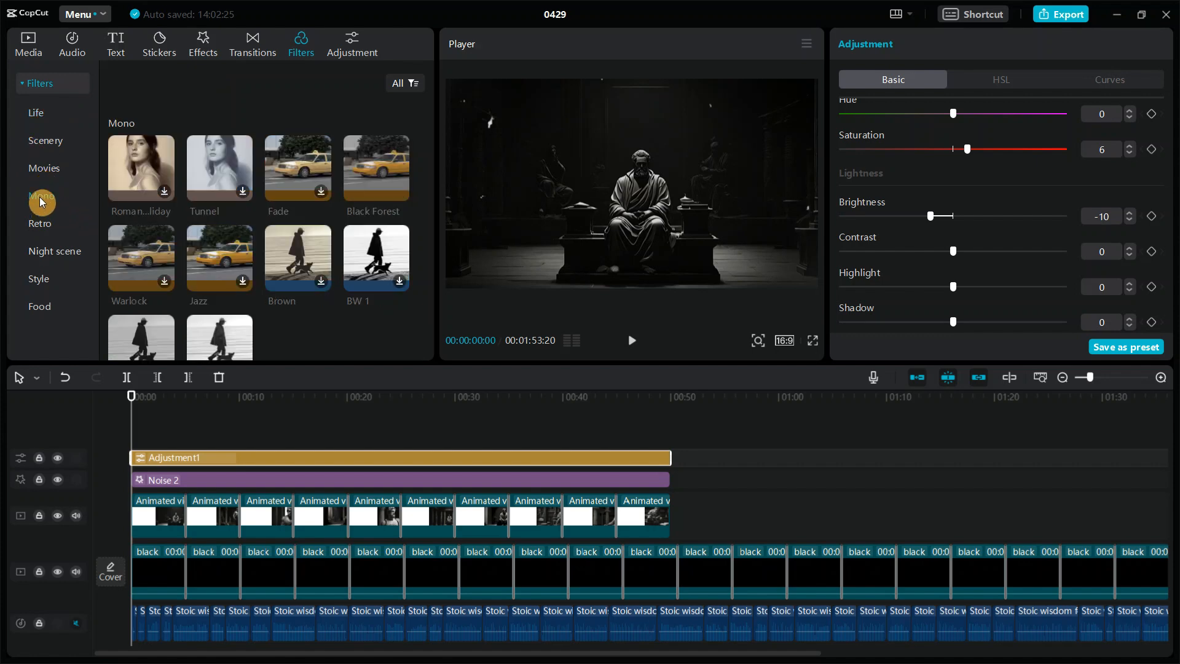
click(375, 166)
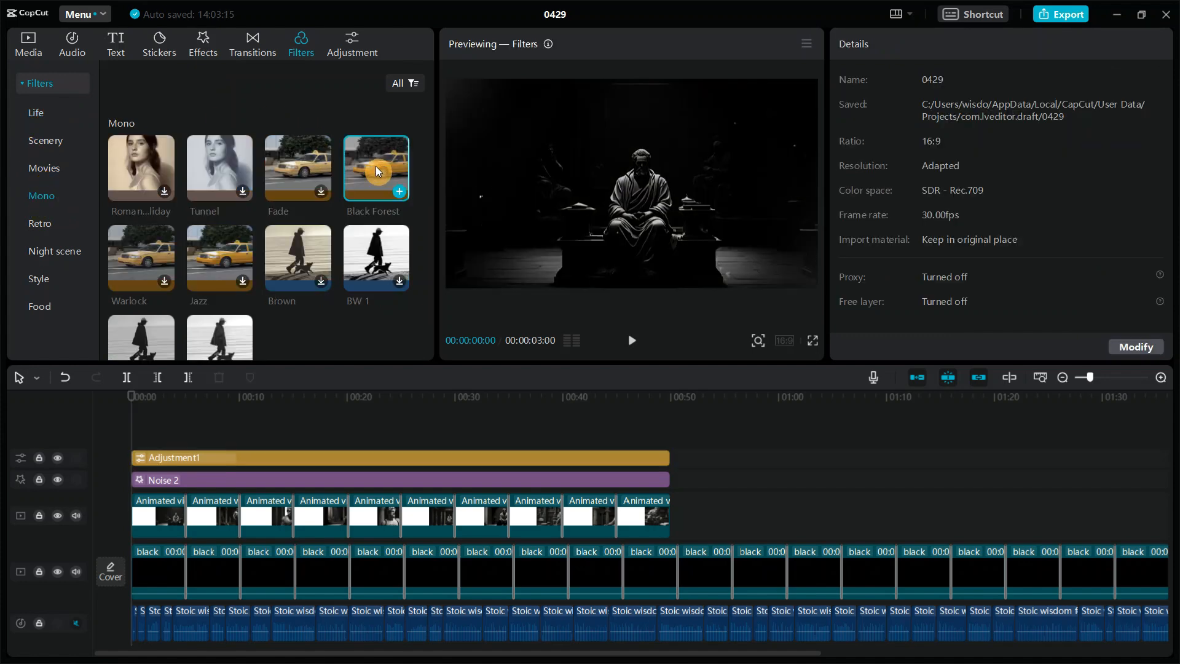
click(142, 438)
drag(141, 438, 671, 455)
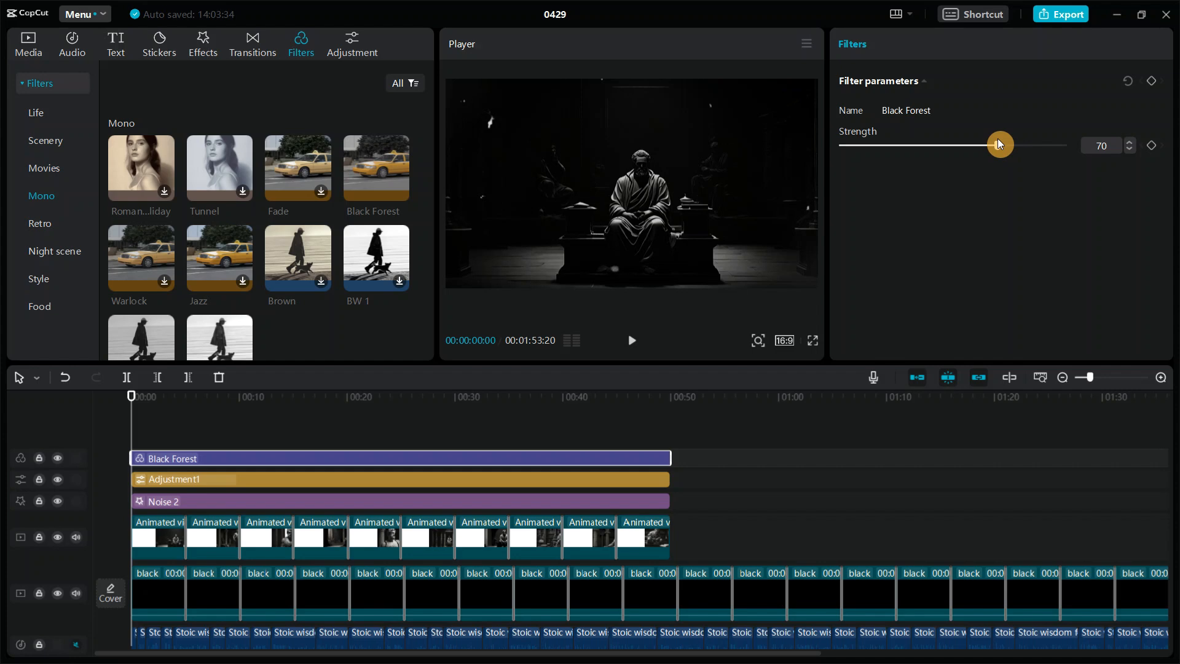
click(631, 341)
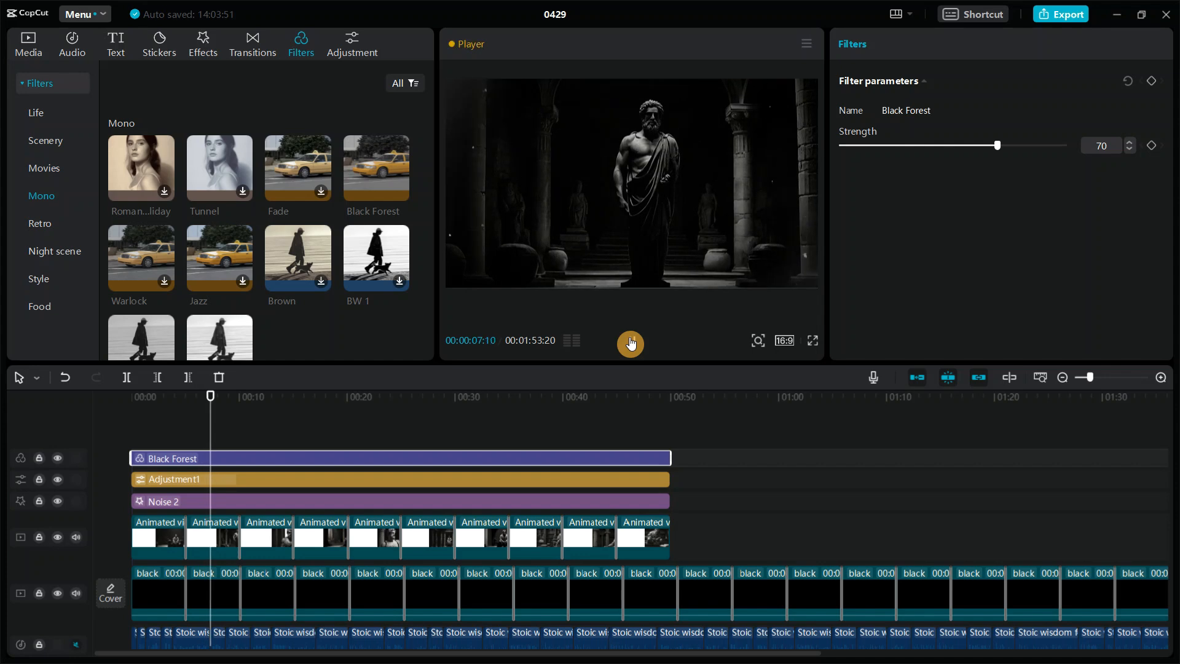
click(630, 342)
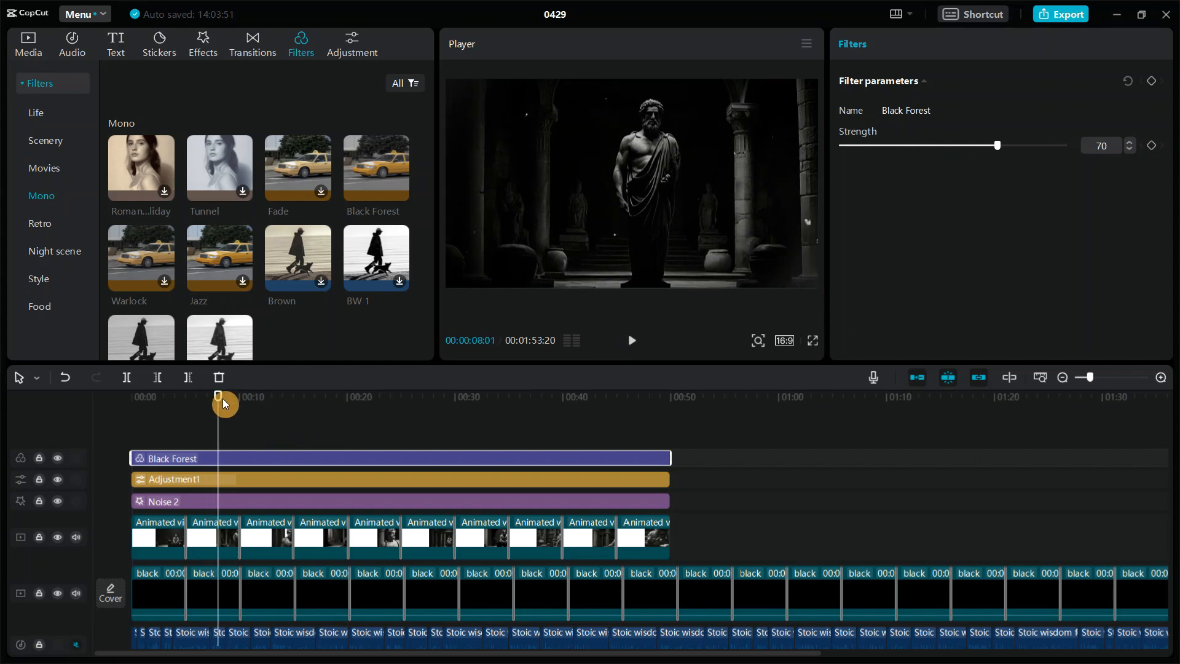
Combine all the animated clips with the Noise 2 effect, adjustment layer and Black Forest filter into one compound clip
drag(219, 399, 128, 400)
drag(137, 424, 664, 528)
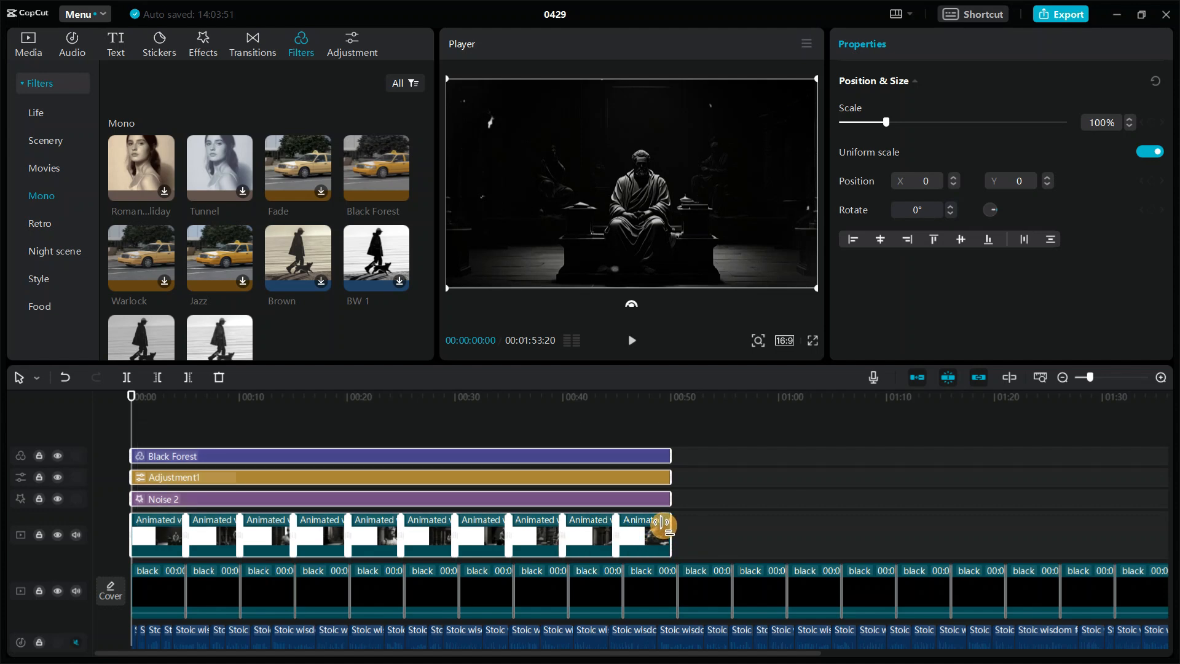
right_click(639, 532)
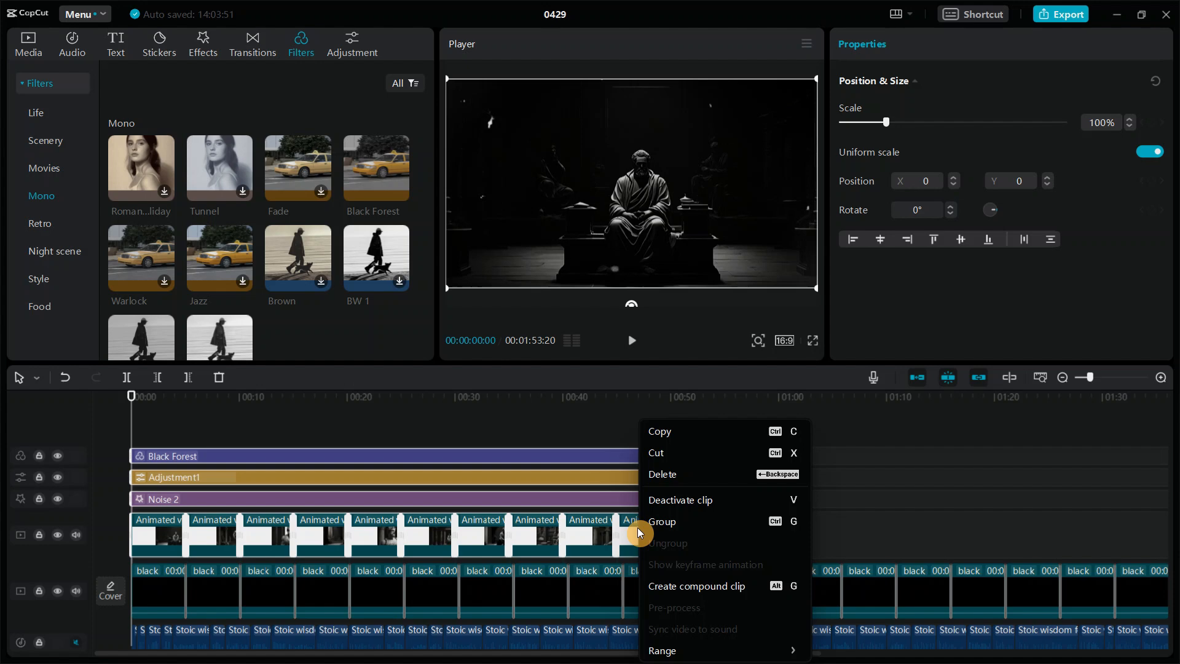
click(697, 587)
Duplicate the compound clip twice end to end and trim the last copy to the end of the voiceover
right_click(444, 469)
click(673, 492)
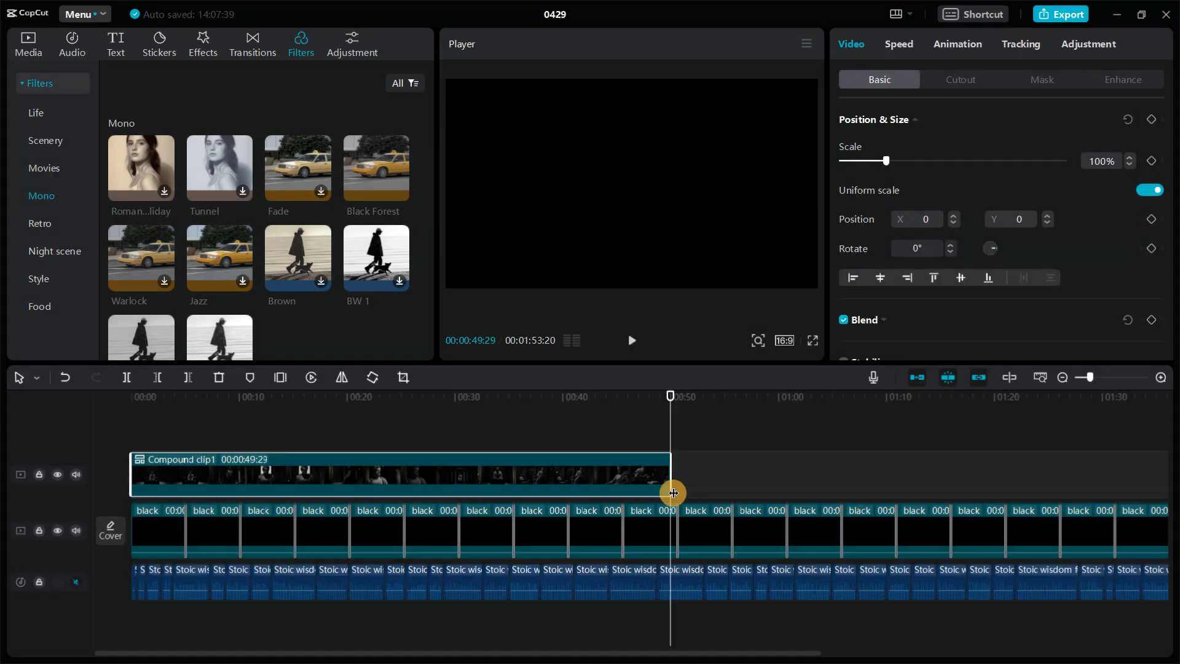
right_click(674, 491)
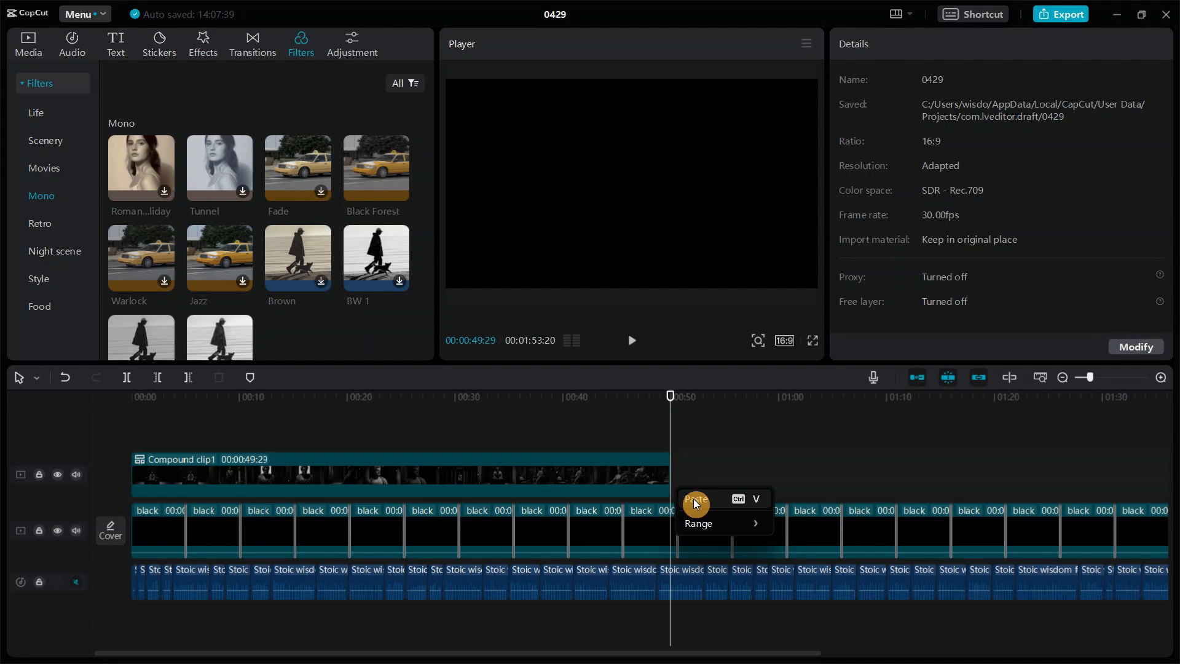
click(695, 503)
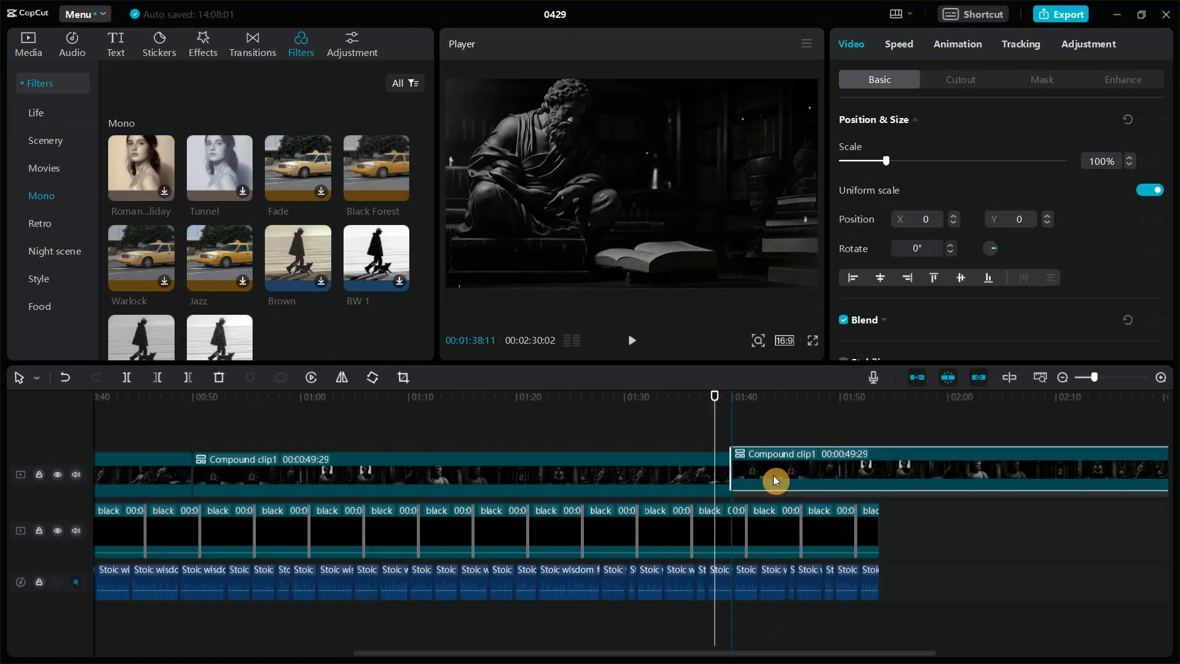
drag(775, 480, 582, 477)
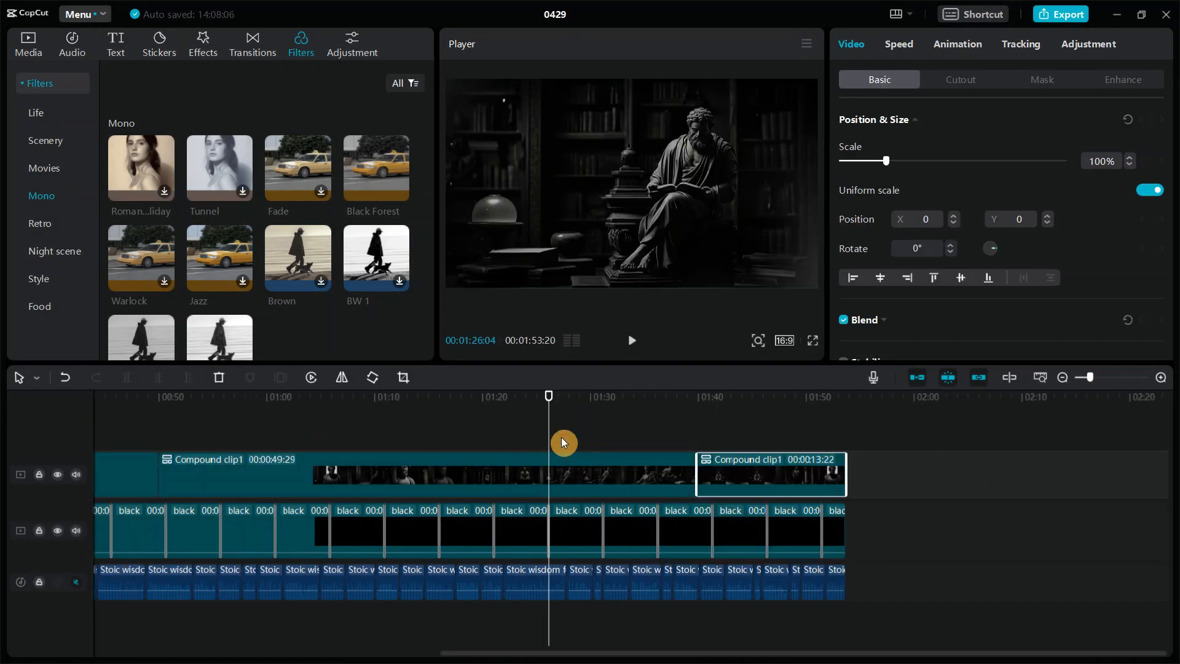
click(559, 442)
Add 0.3 s Black Fade transitions at both joins between the three compound clips
click(256, 40)
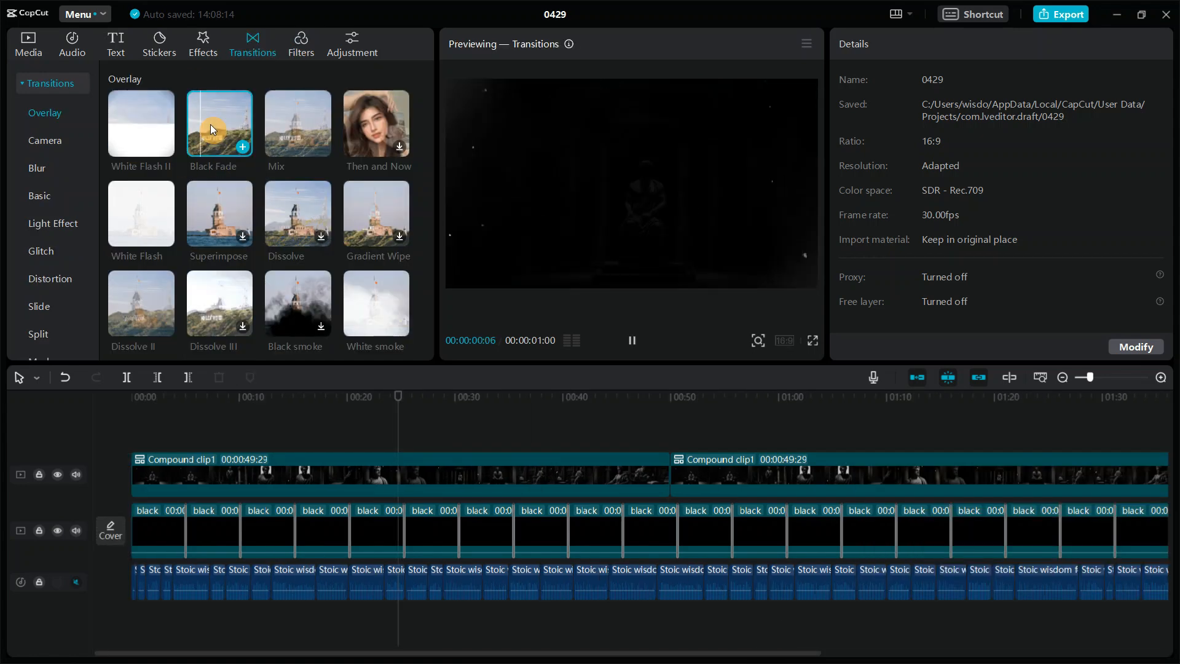
drag(211, 124, 660, 467)
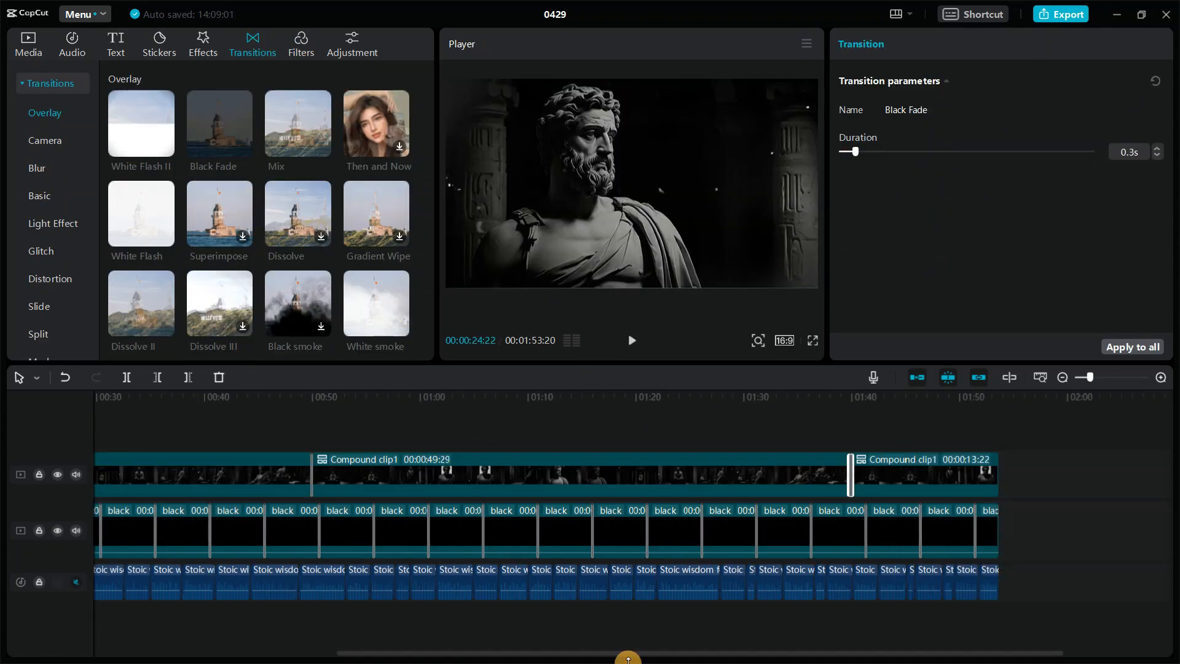
drag(523, 652, 230, 655)
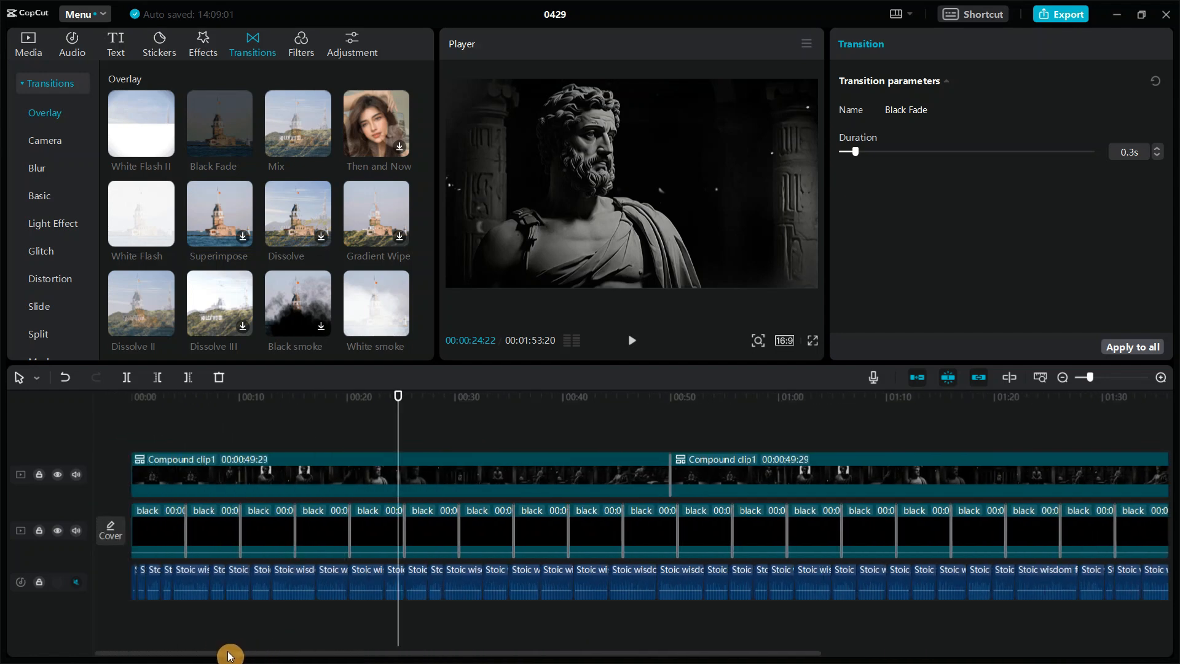
Unmute the voiceover track and raise the volume of all its clips to 1.0 dB
click(132, 400)
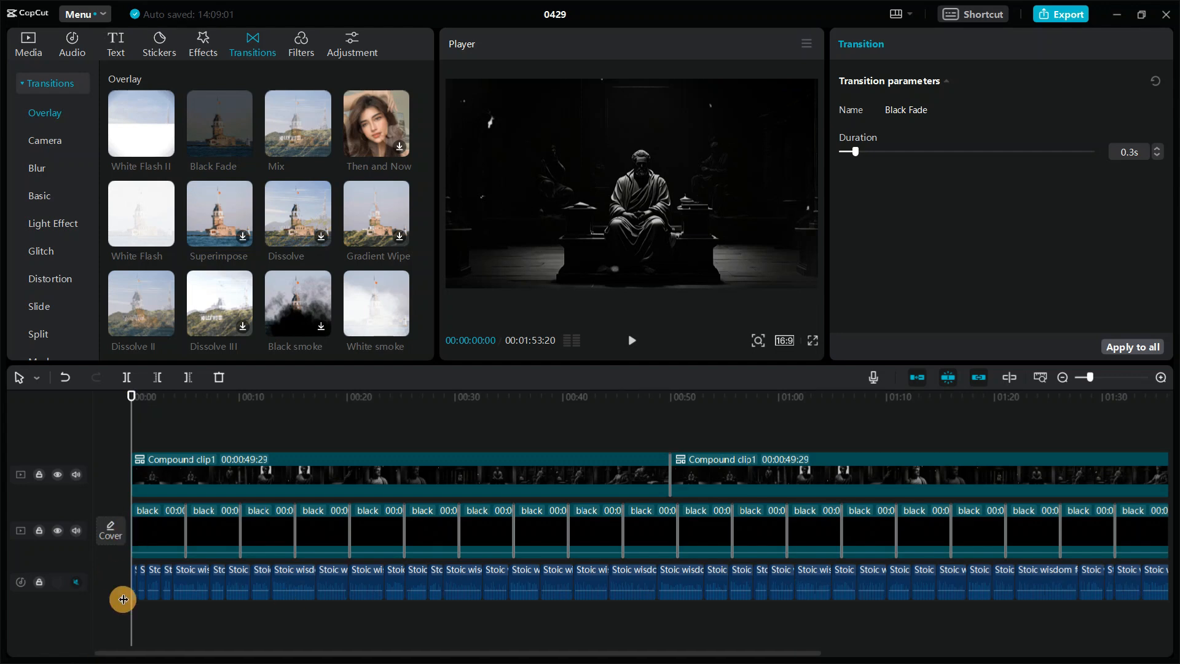
click(76, 581)
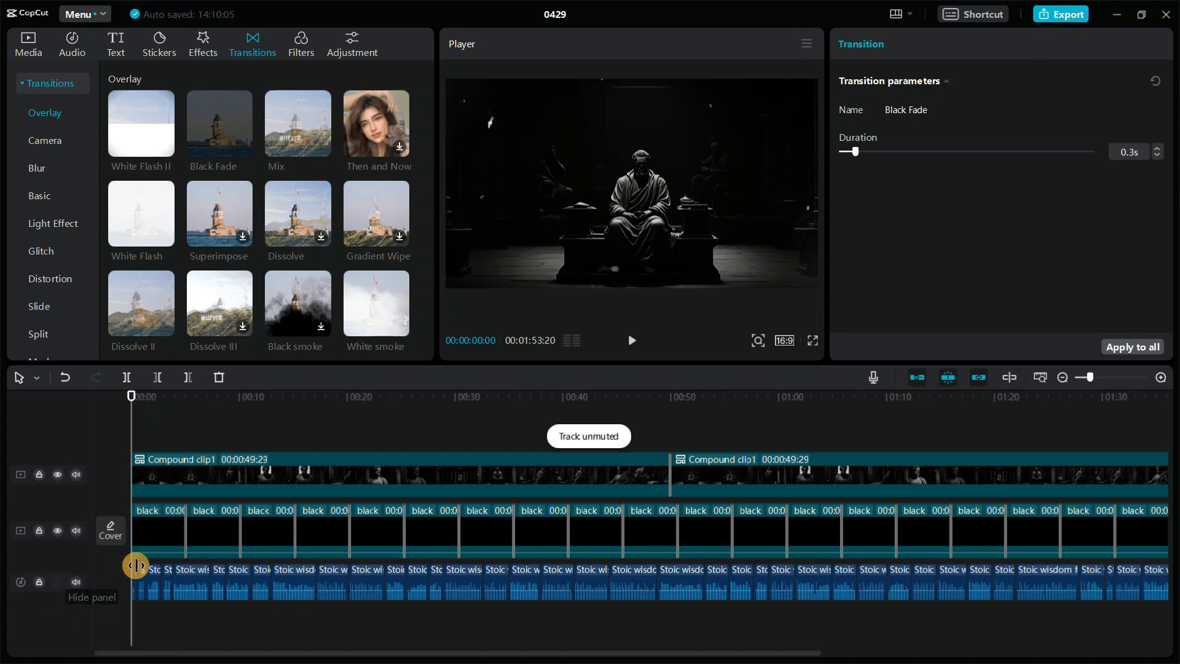
click(145, 421)
scroll(145, 421, down, 1)
drag(192, 591, 747, 617)
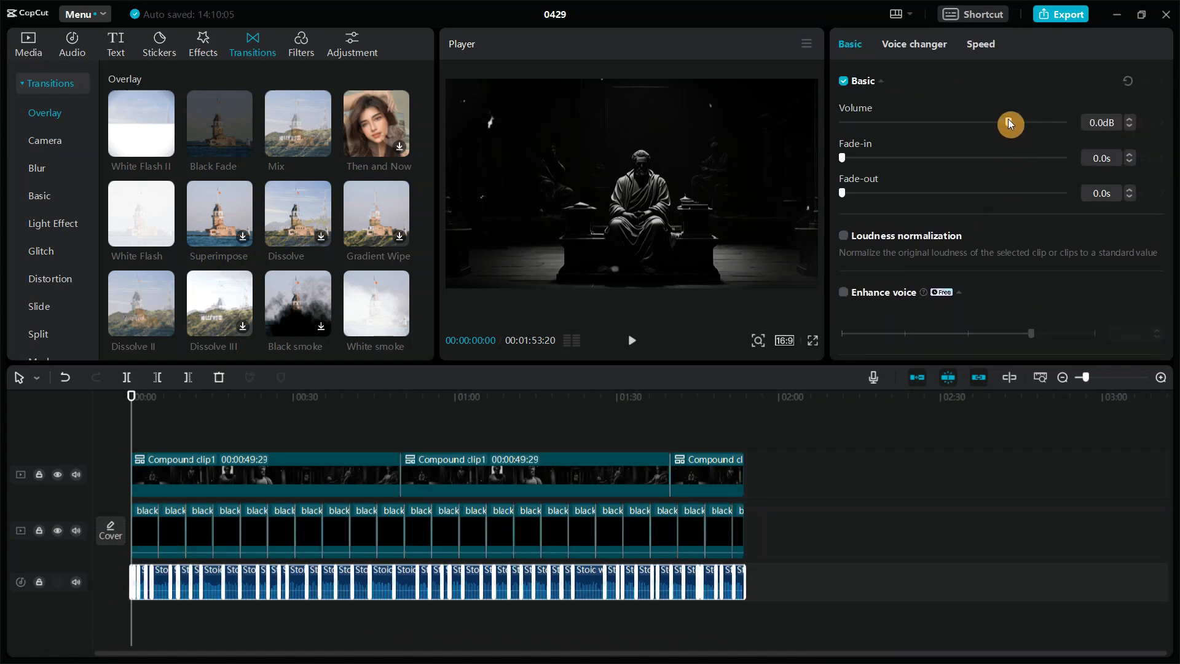
click(1129, 120)
Lay mysterious-139035.mp3 under the voiceover at -19.0 dB and overlap its end with a second copy that has a 5.4 s fade-in
click(28, 44)
drag(363, 307, 179, 618)
drag(1009, 123, 946, 119)
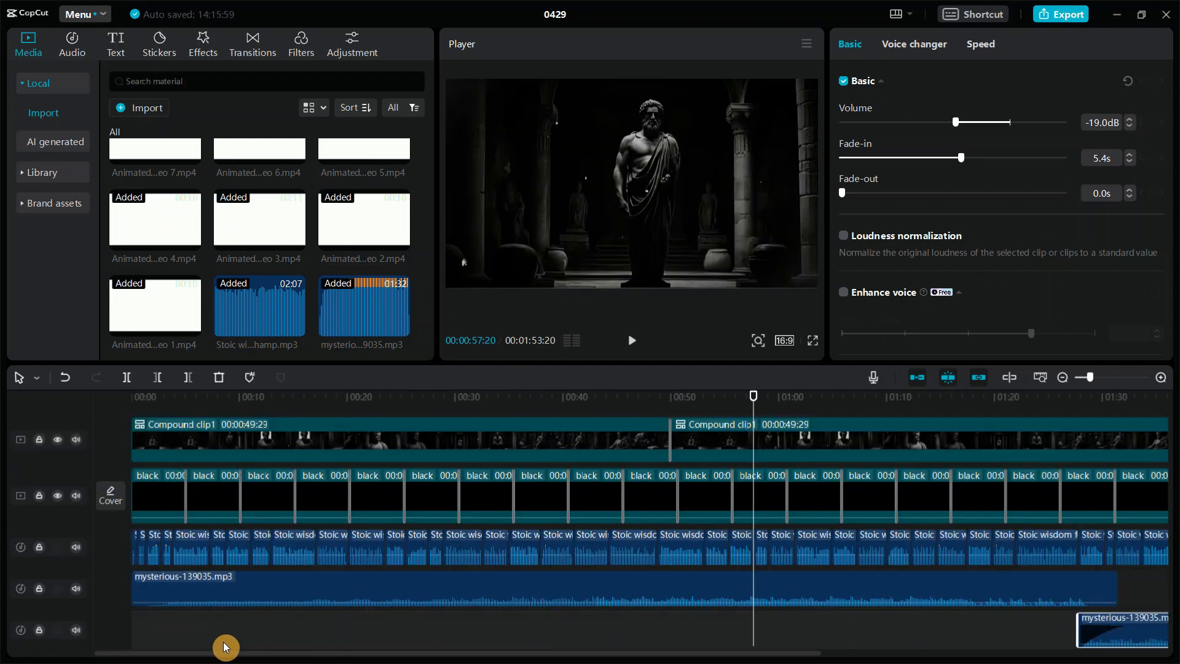
Generate English auto captions from all the voiceover clips
drag(126, 552, 1175, 559)
click(116, 44)
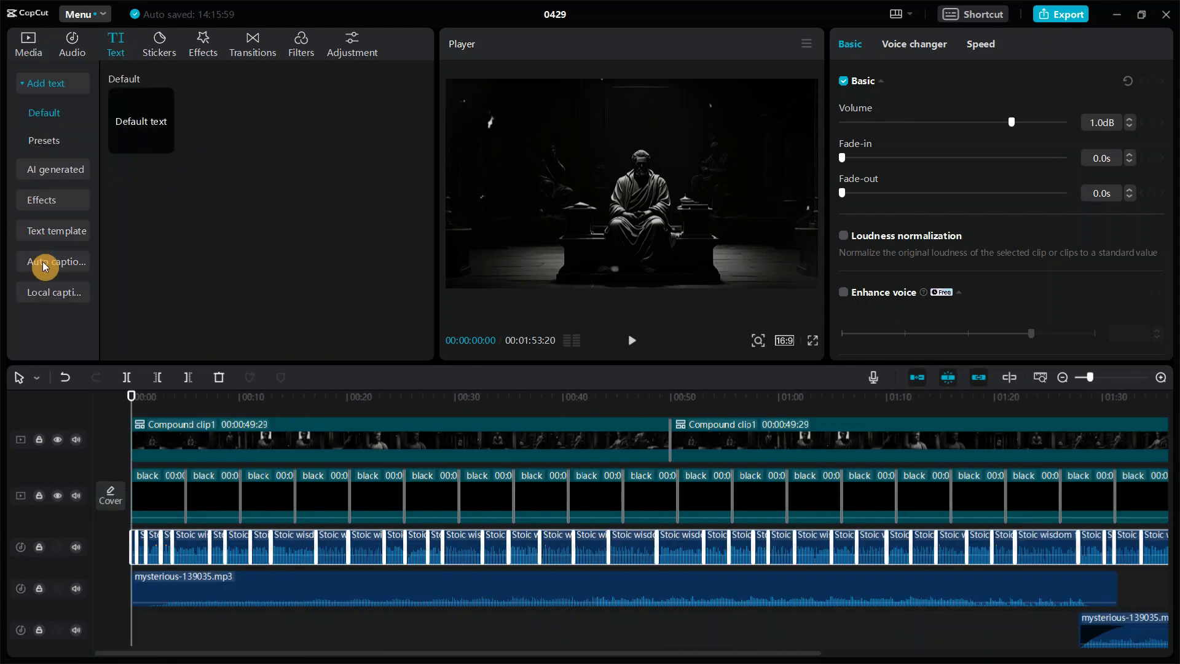
click(55, 263)
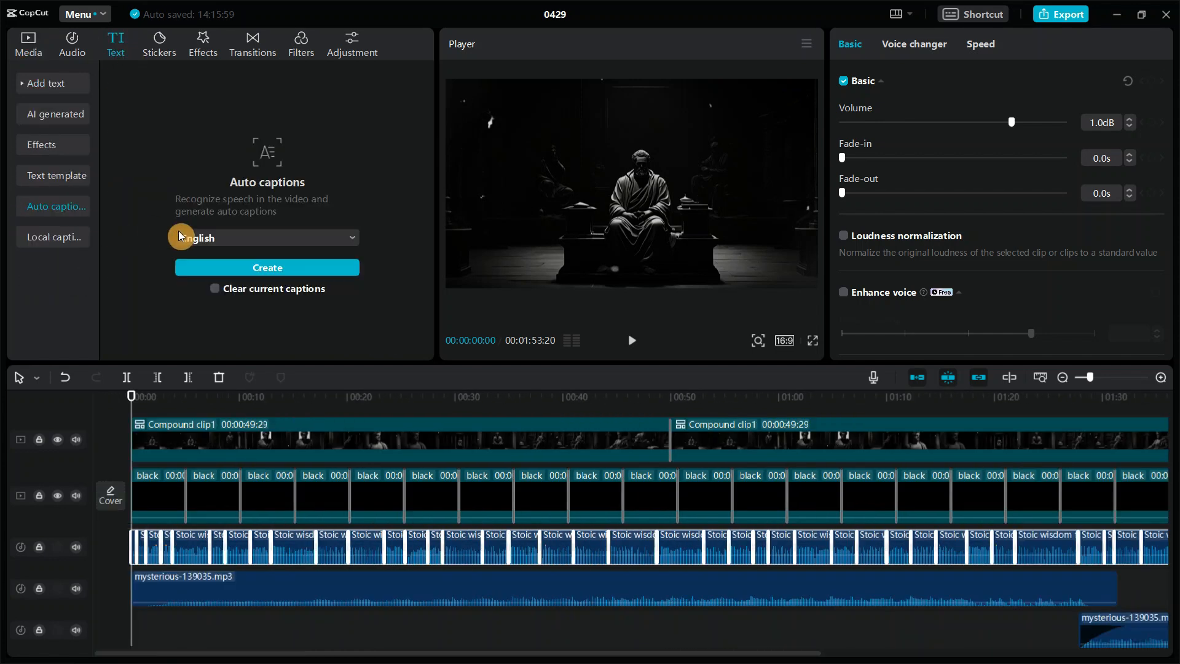
click(267, 268)
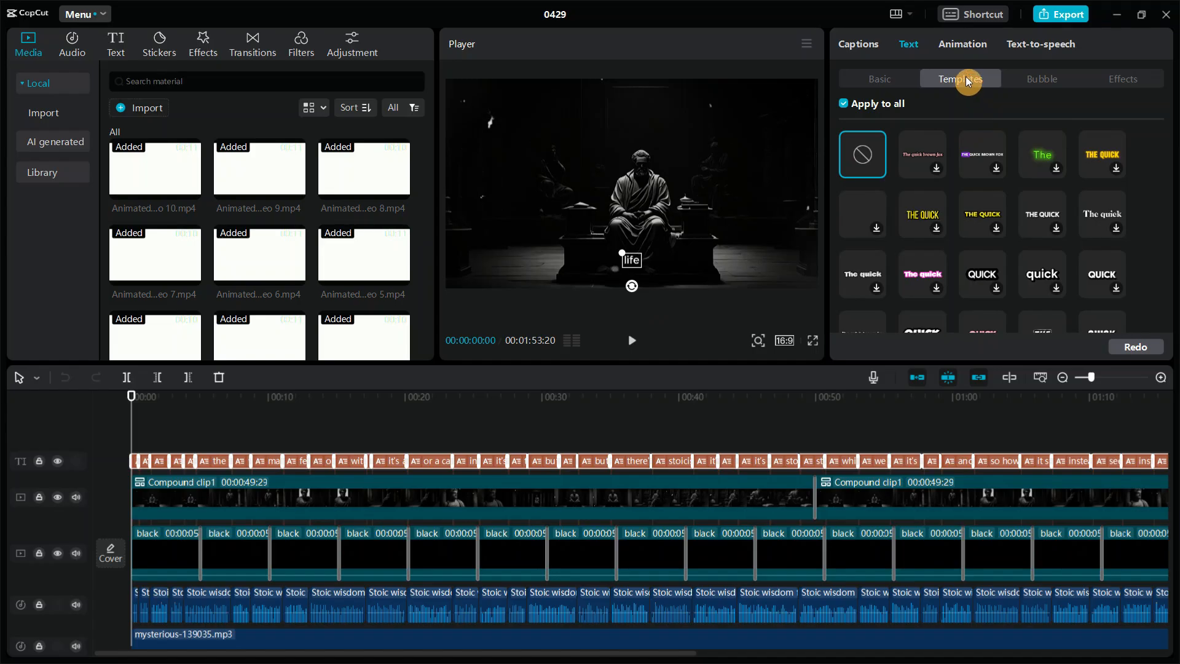
Apply the bold white uppercase QUICK template to all captions and move them up to the middle of the frame
scroll(1030, 151, down, 2)
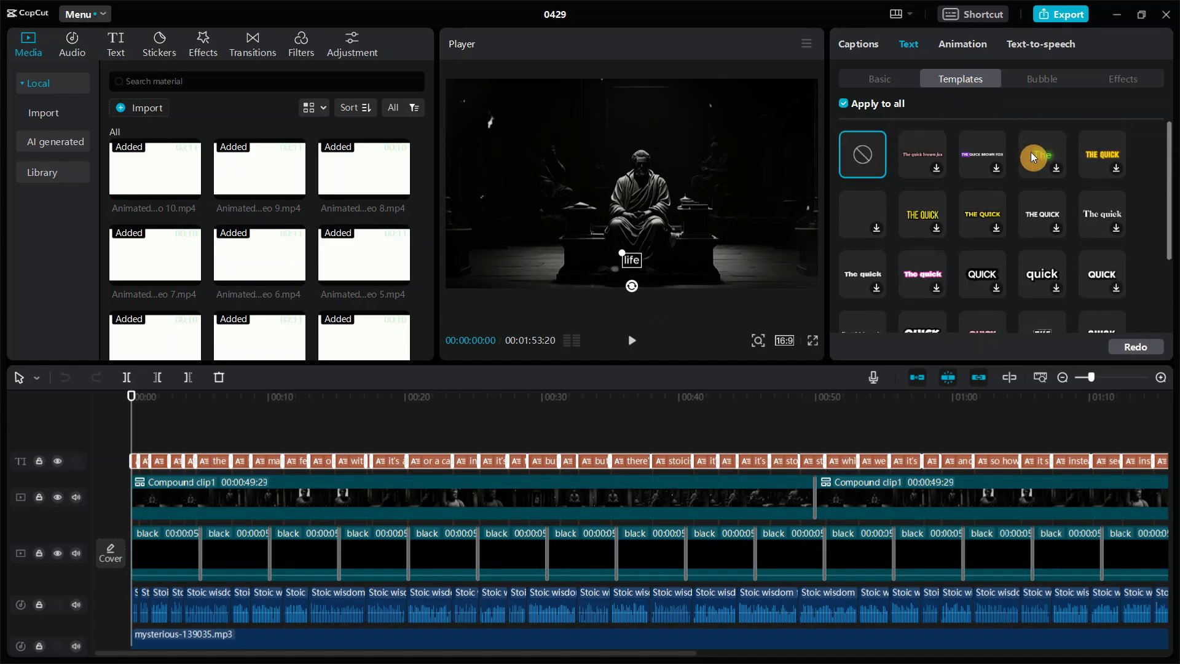
scroll(1029, 164, up, 2)
click(1095, 286)
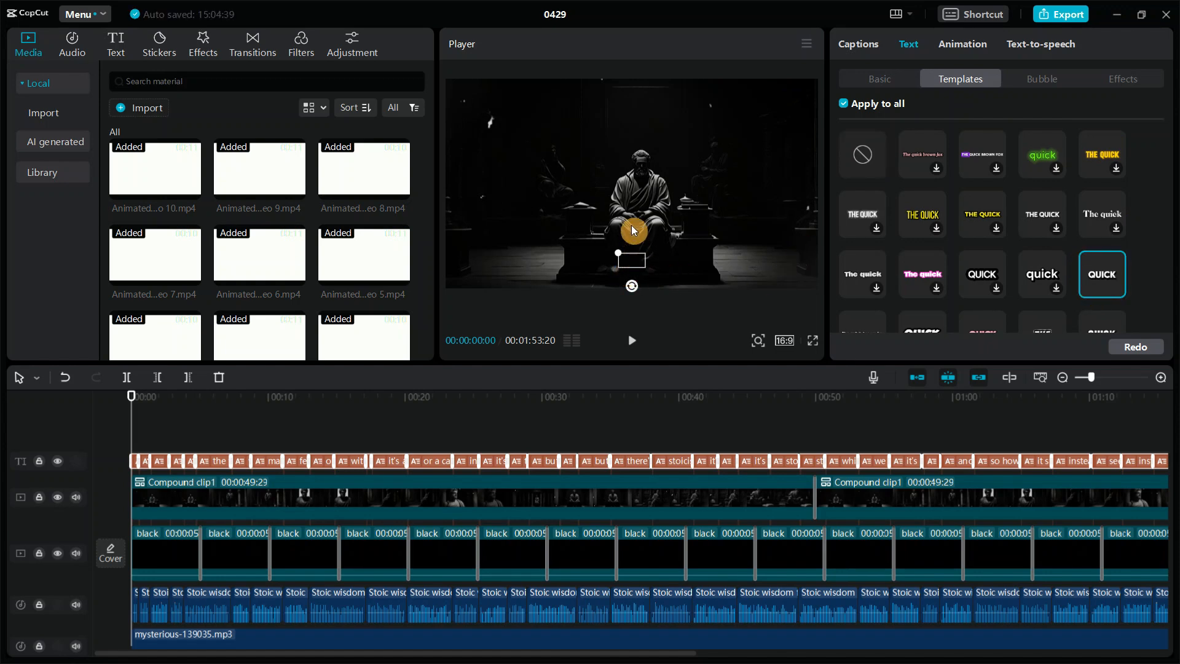
drag(632, 226, 635, 186)
Style all captions in white ZY Resolve at font size 12 and play back the result
click(880, 78)
click(972, 139)
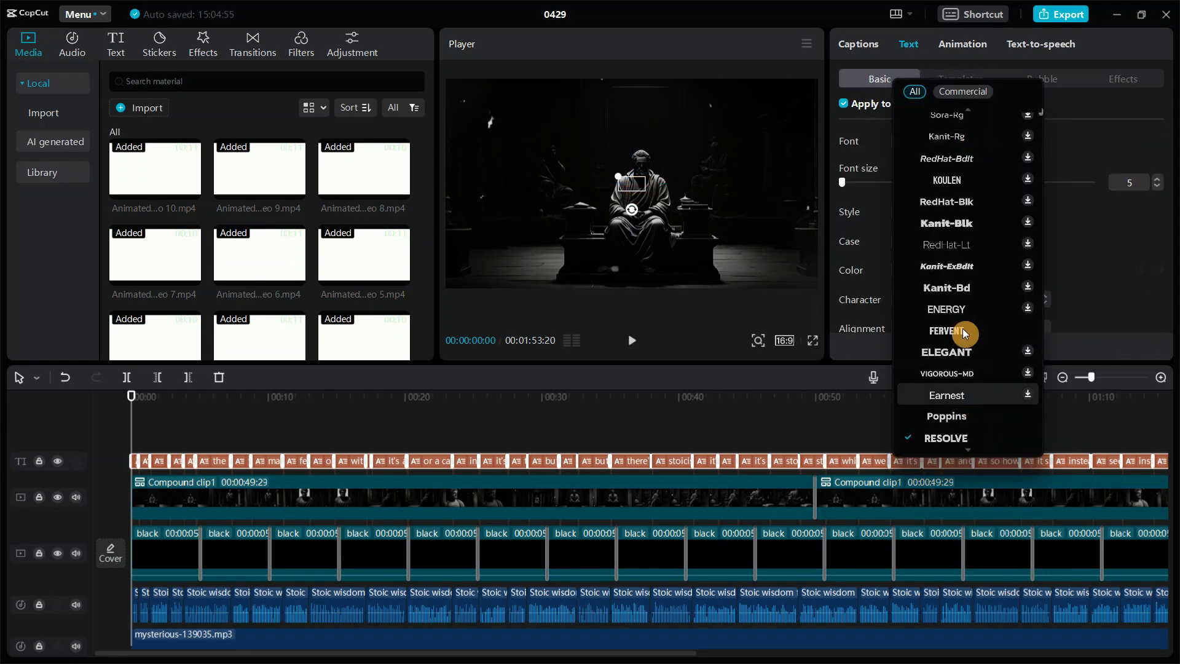
click(958, 305)
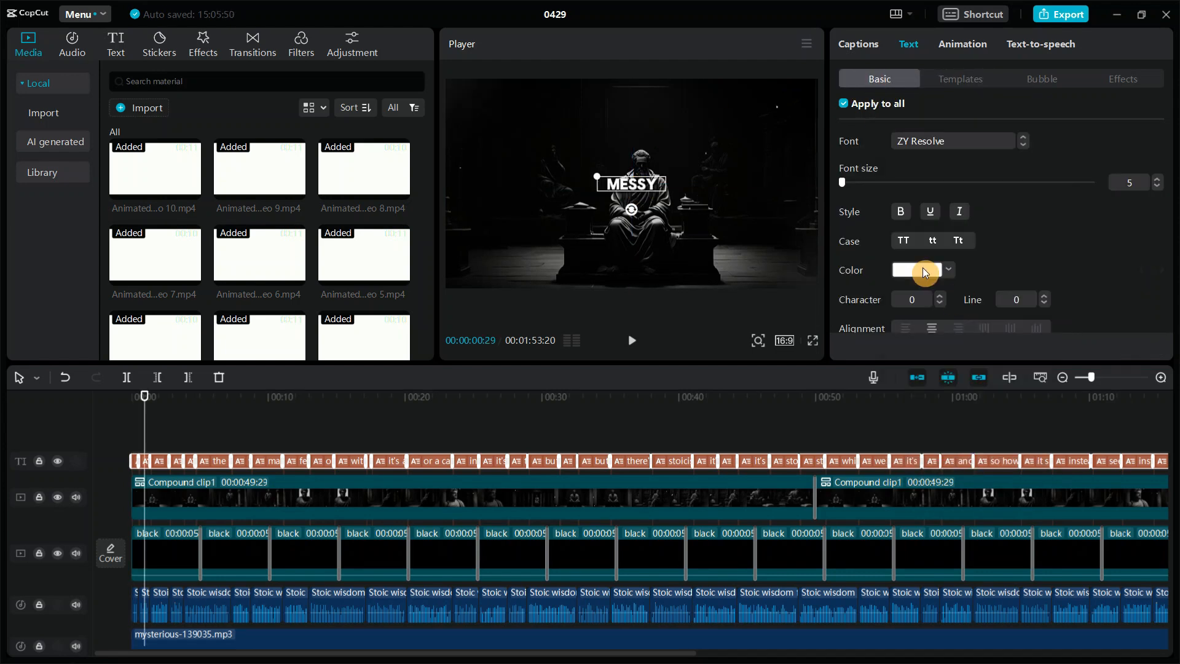
click(923, 269)
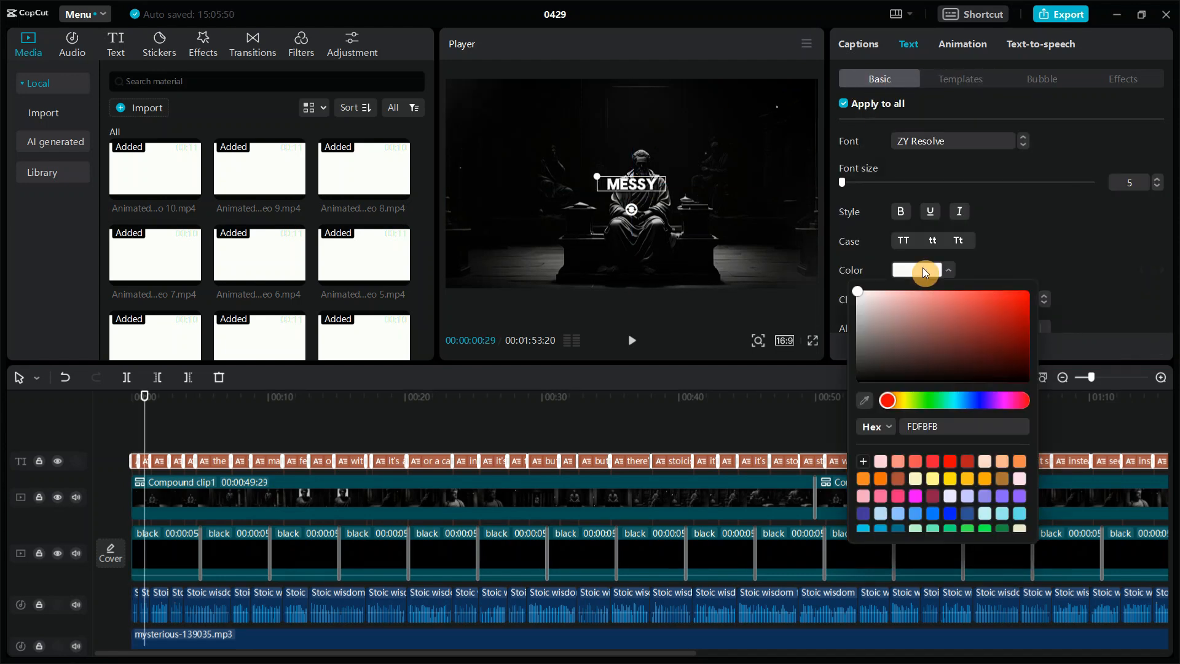
click(929, 474)
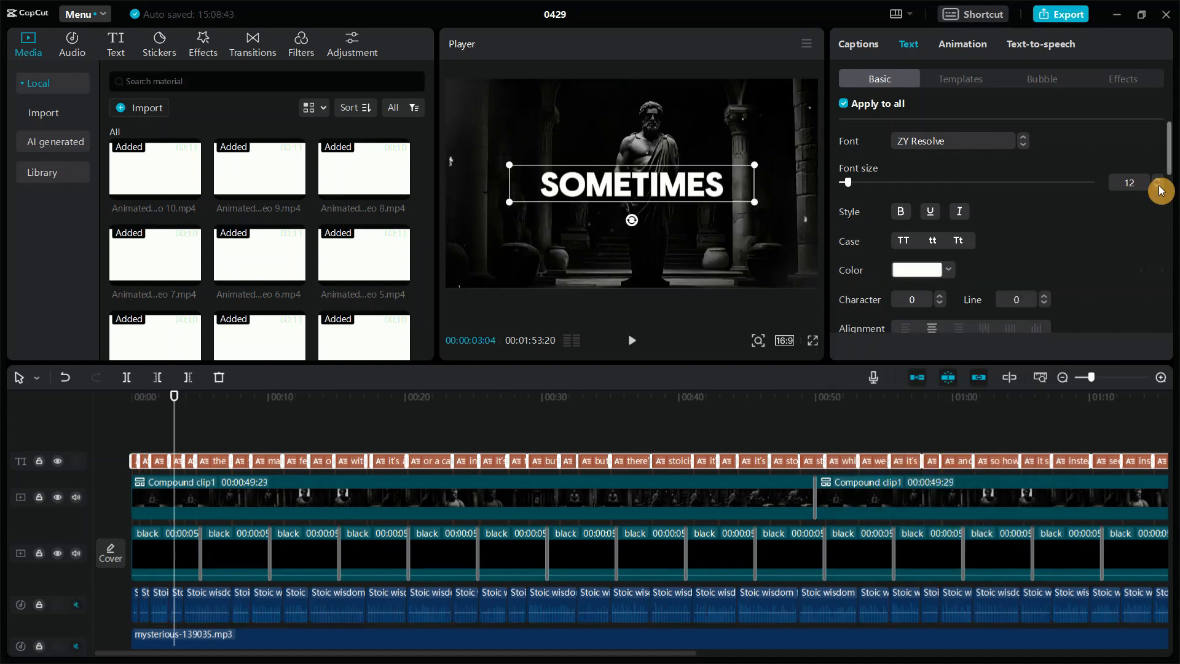
click(632, 340)
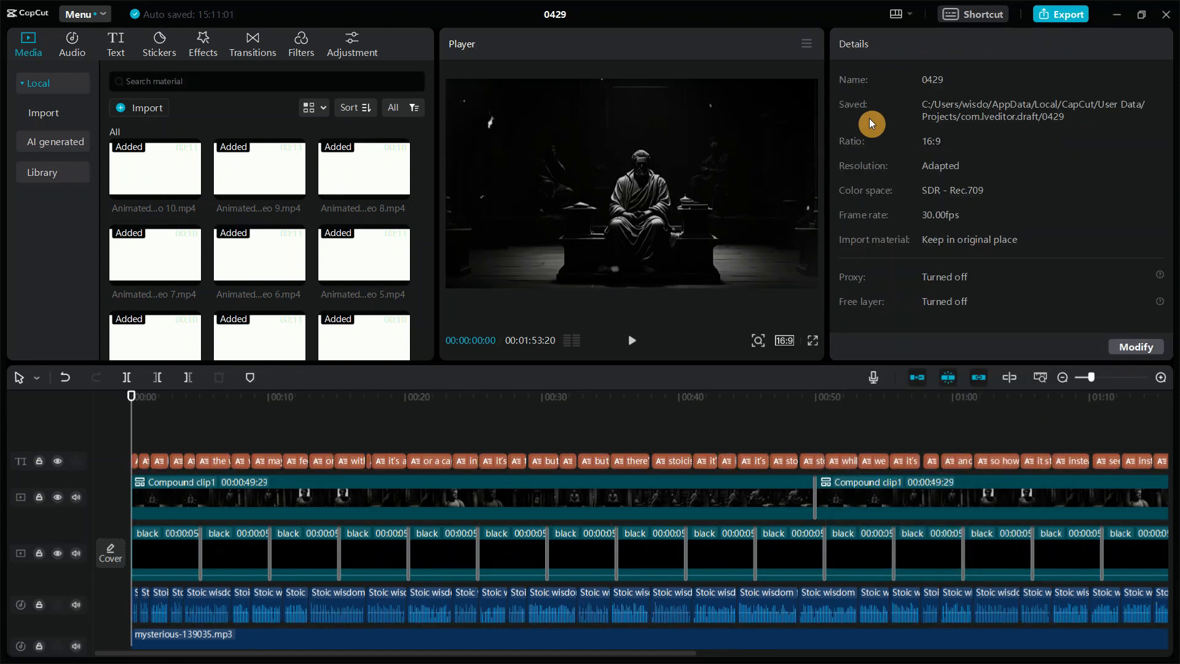
Export the video as Stoic wisdom in mp4 format at 1080P and 60fps
click(1063, 14)
click(799, 355)
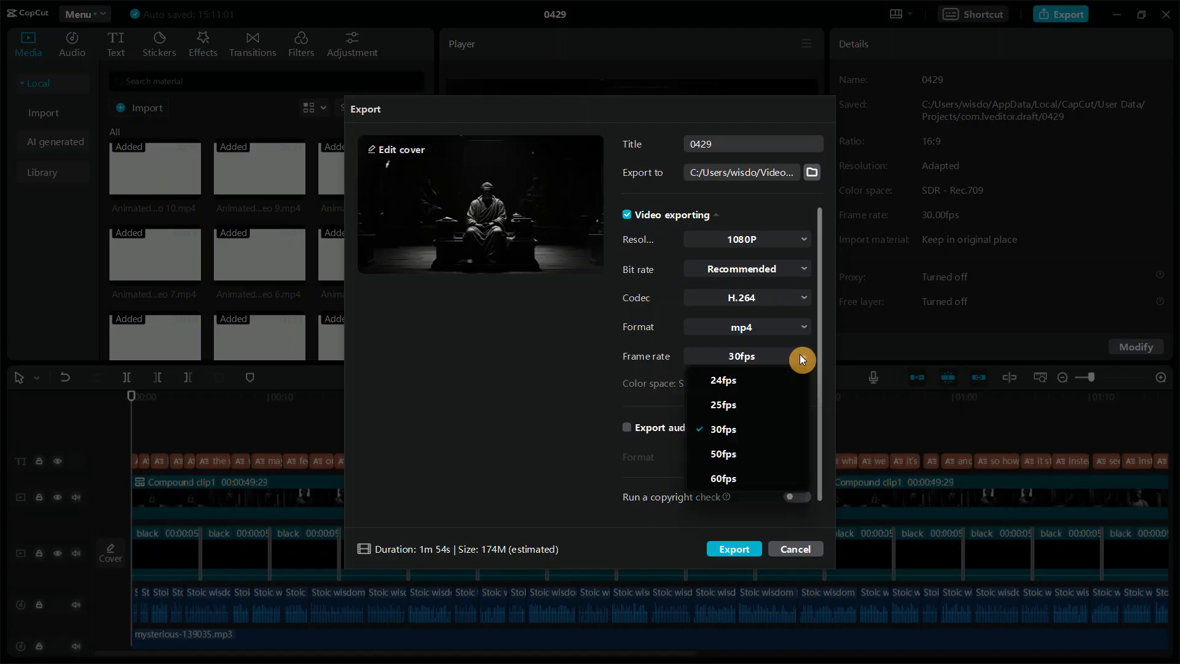
click(728, 478)
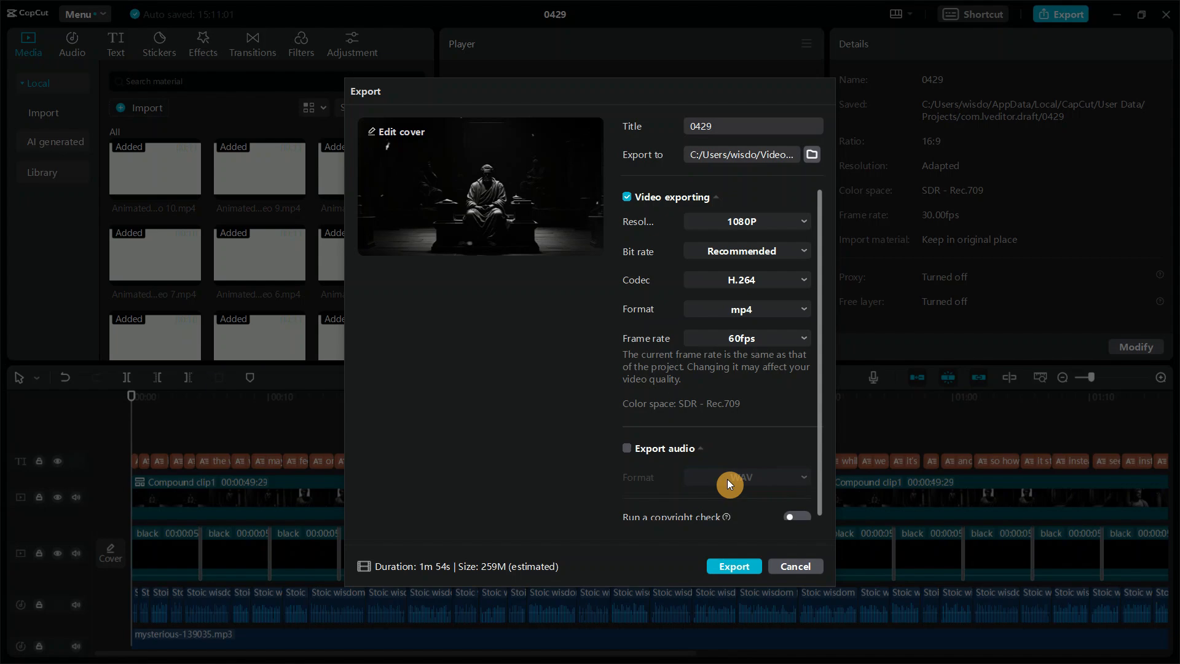
click(797, 219)
click(724, 303)
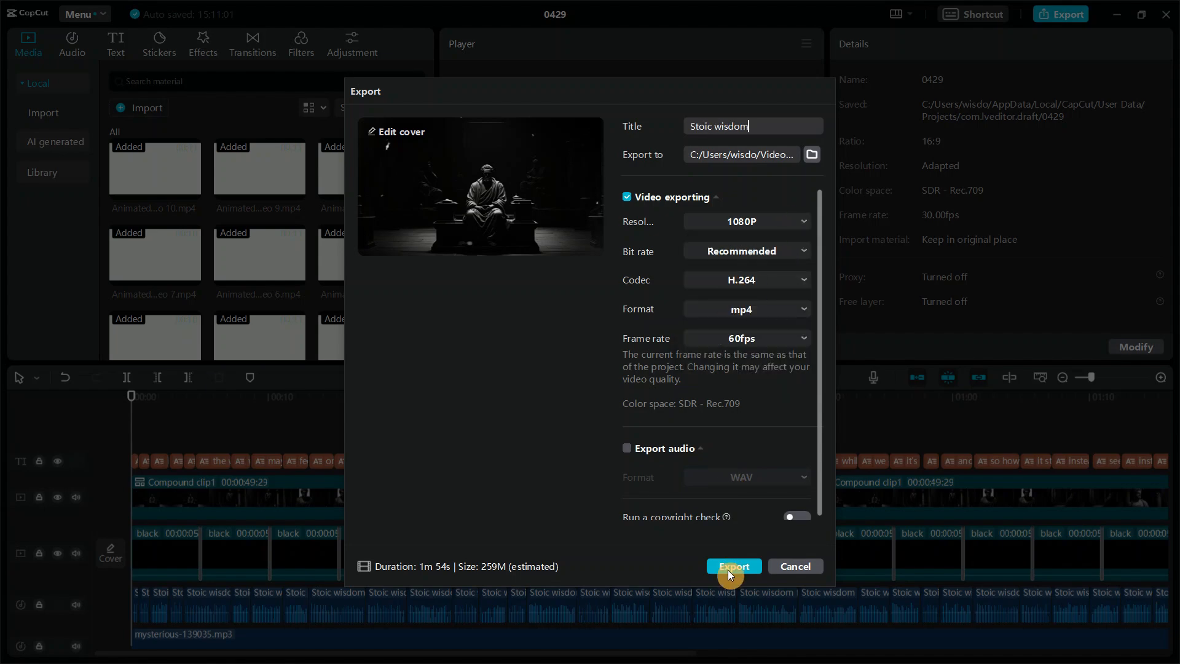
click(728, 568)
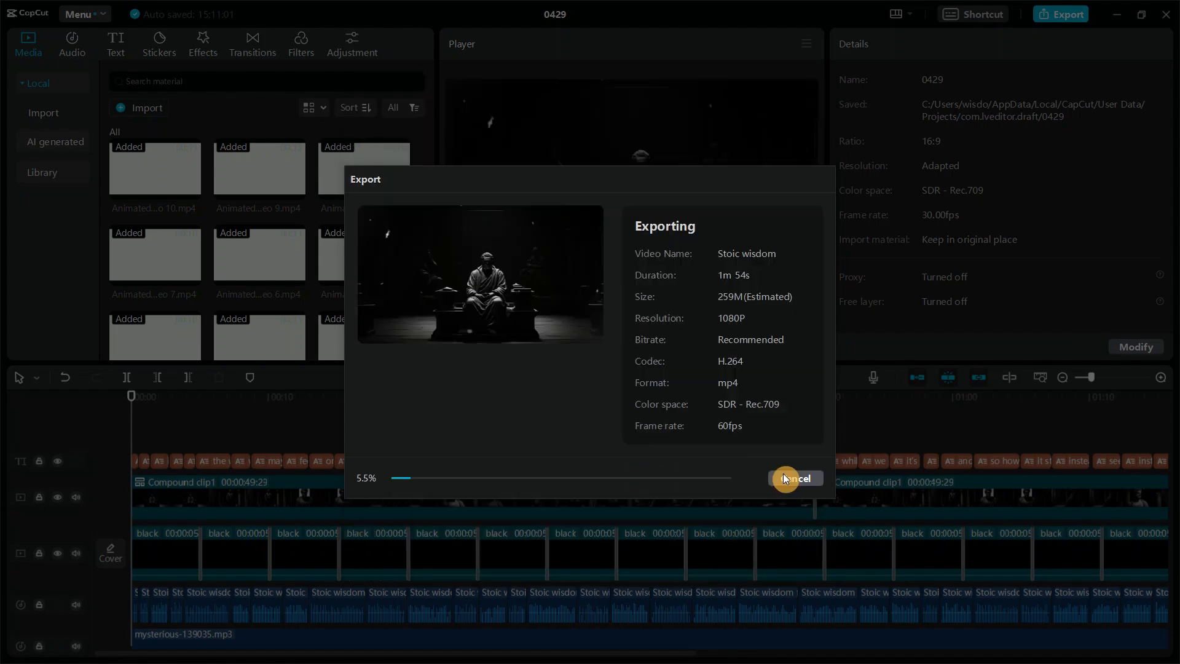